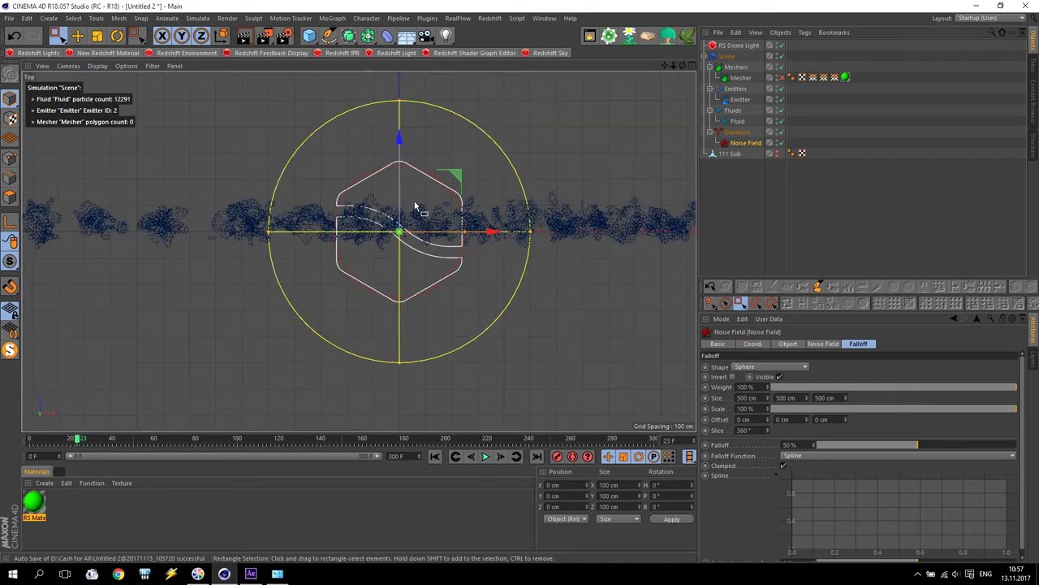
- Move the Noise Field beyond the end of the particle text, to about X 2033 cm and Z 41 cm
left_click_drag(399, 137, 398, 126)
left_click(658, 227)
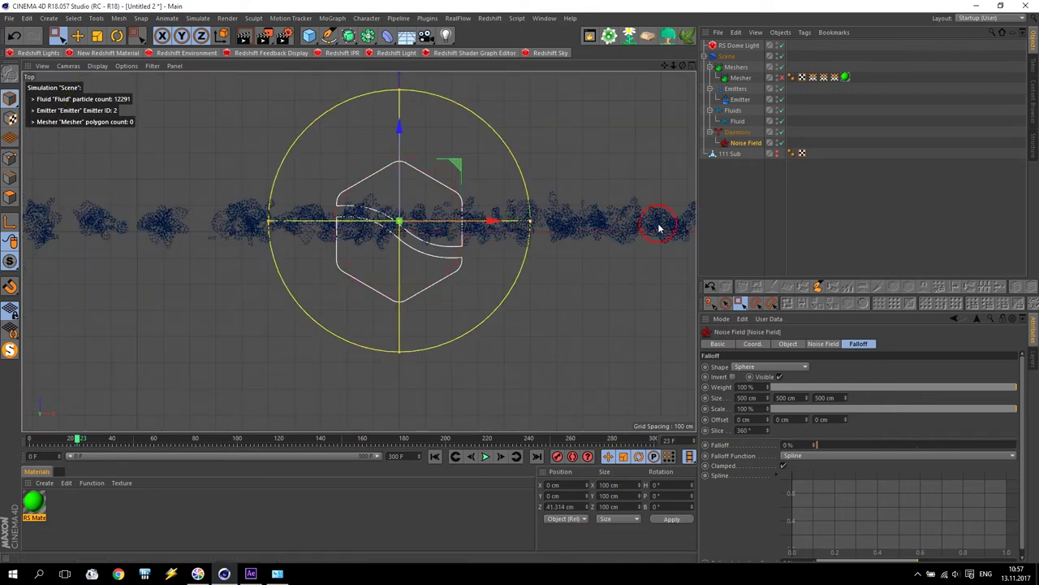
left_click_drag(494, 221, 714, 221)
scroll(502, 226, "down", 3)
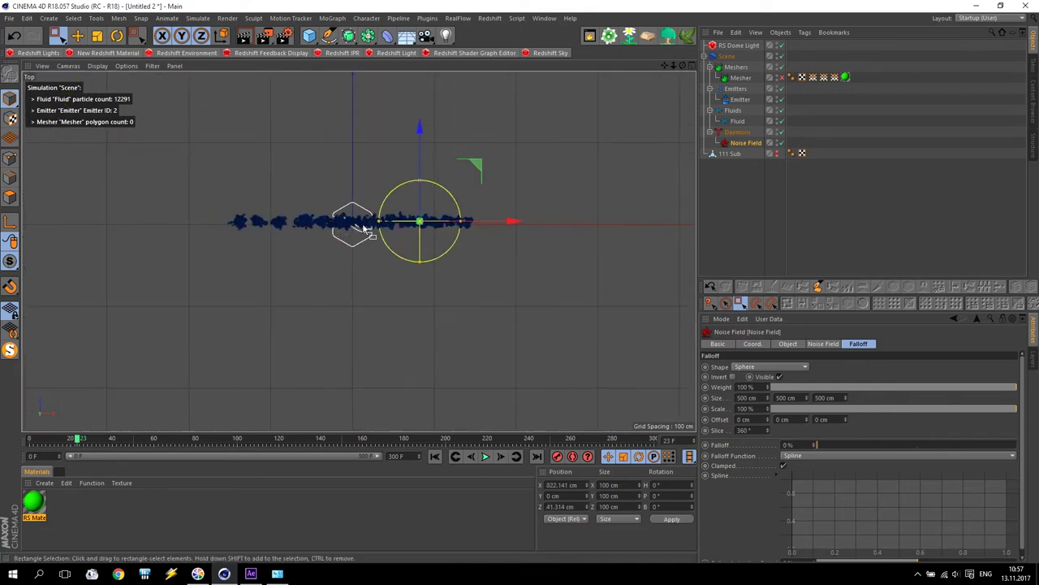
left_click_drag(503, 225, 599, 227)
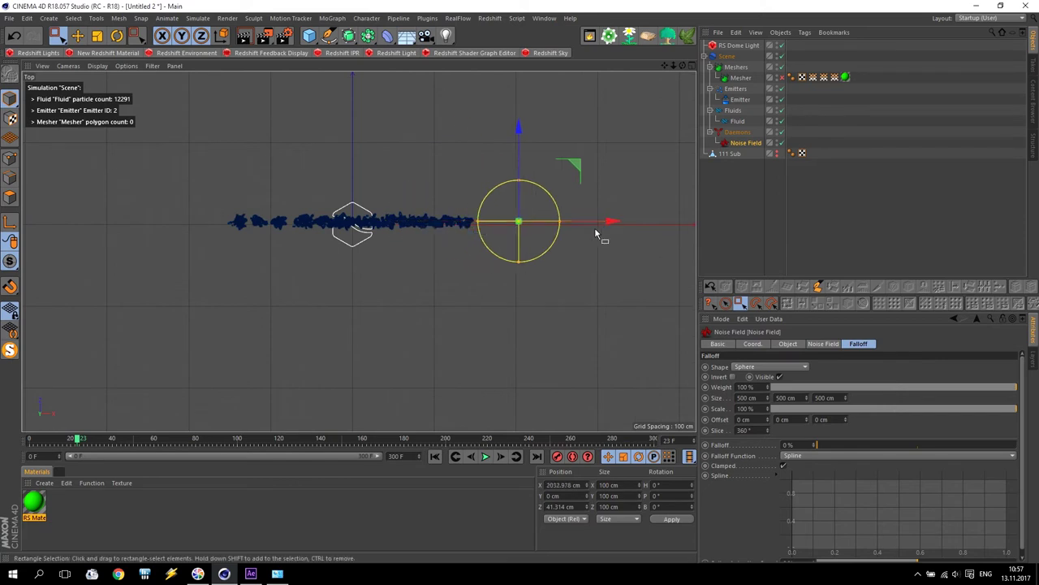
- Raise the Noise Field to the height of the particle text, at about Y 268 cm
middle_click(500, 236)
middle_click(299, 195)
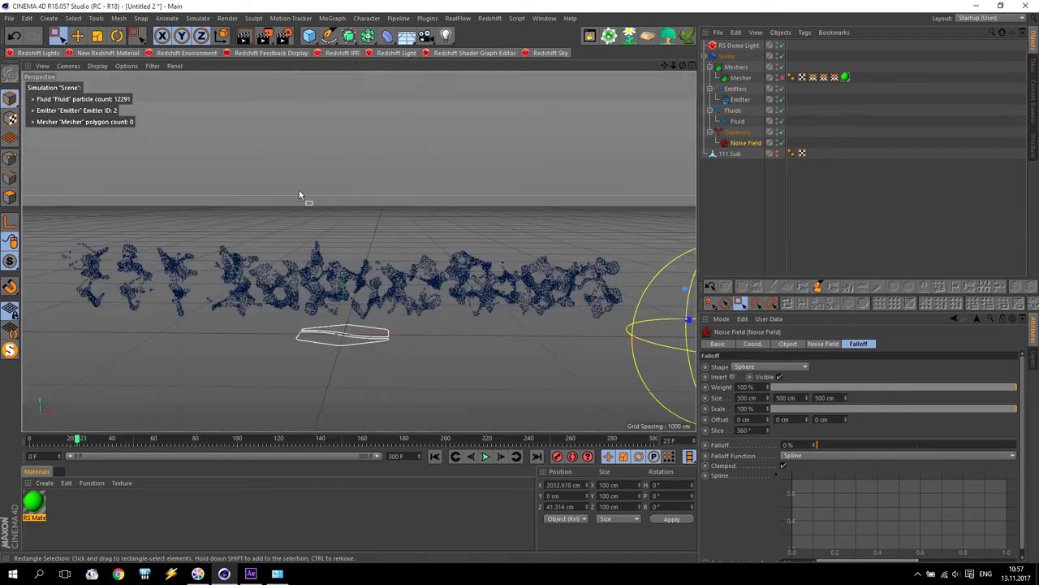
middle_click(490, 382)
scroll(278, 354, "down", 2)
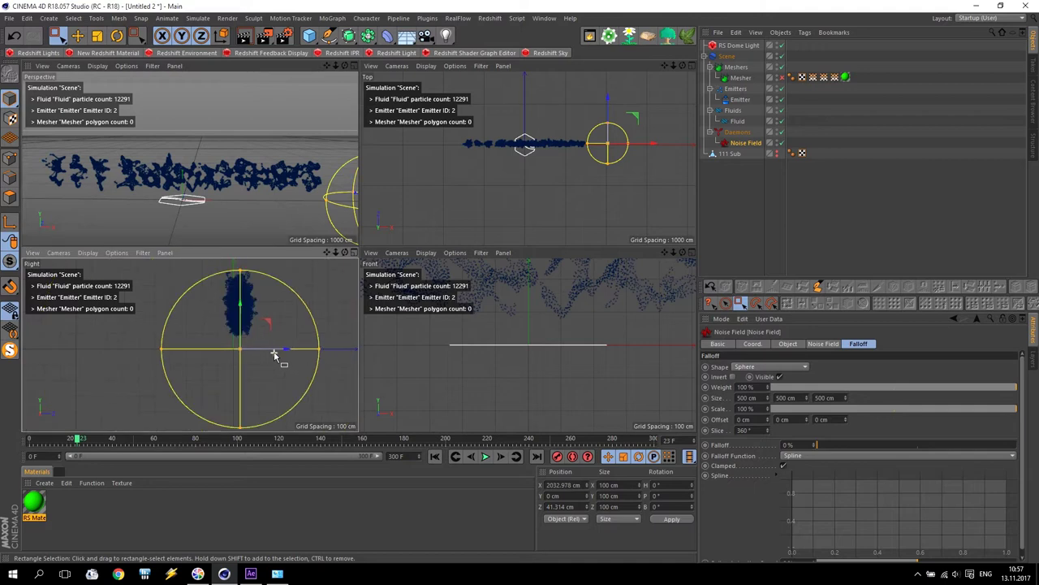
left_click_drag(242, 312, 244, 272)
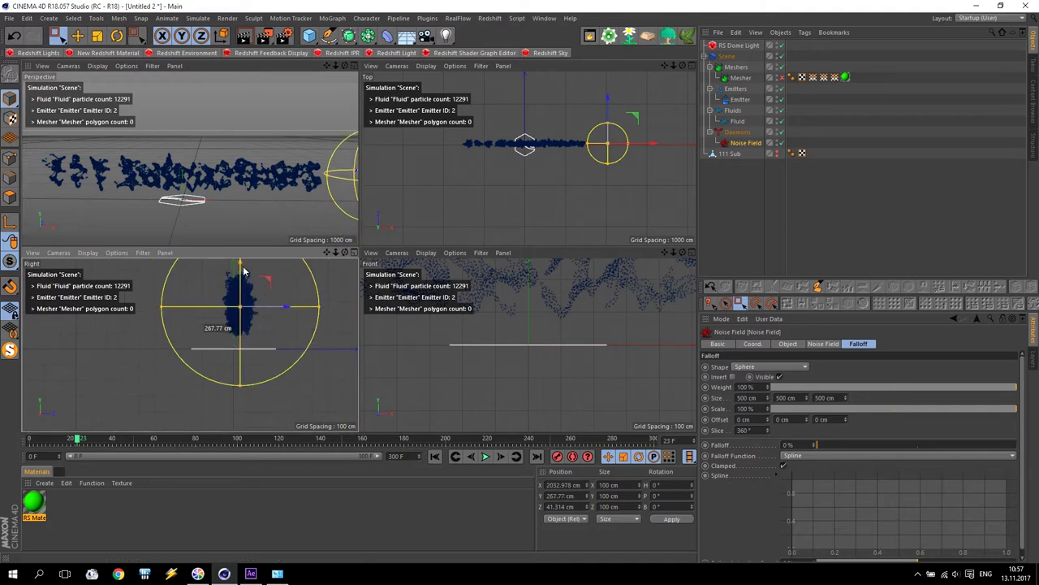
middle_click(271, 192)
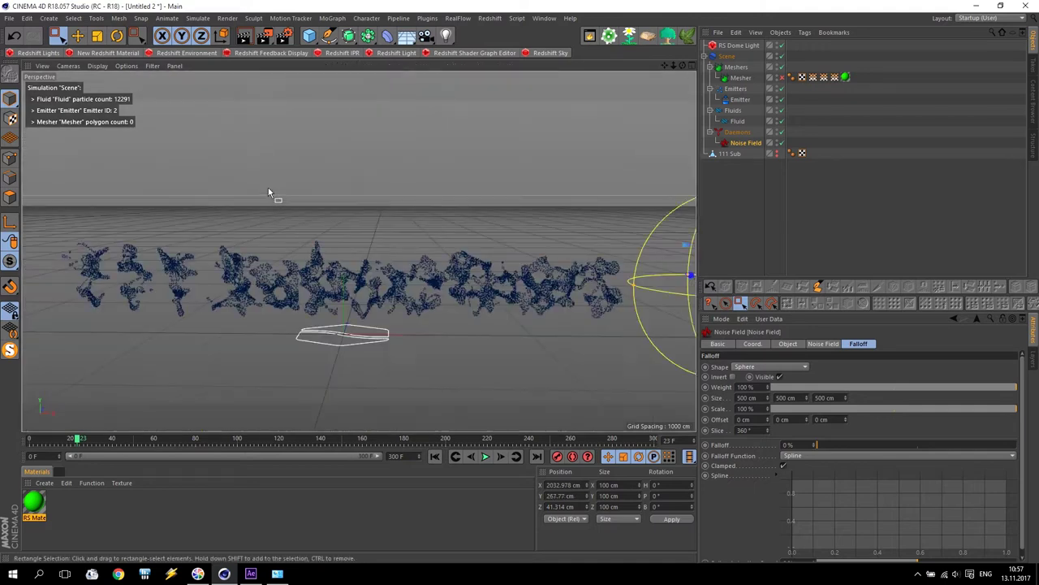
- Play the simulation from the start while moving the Noise Field into the last letters, to about X 1715 cm
left_click(435, 456)
left_click(485, 457)
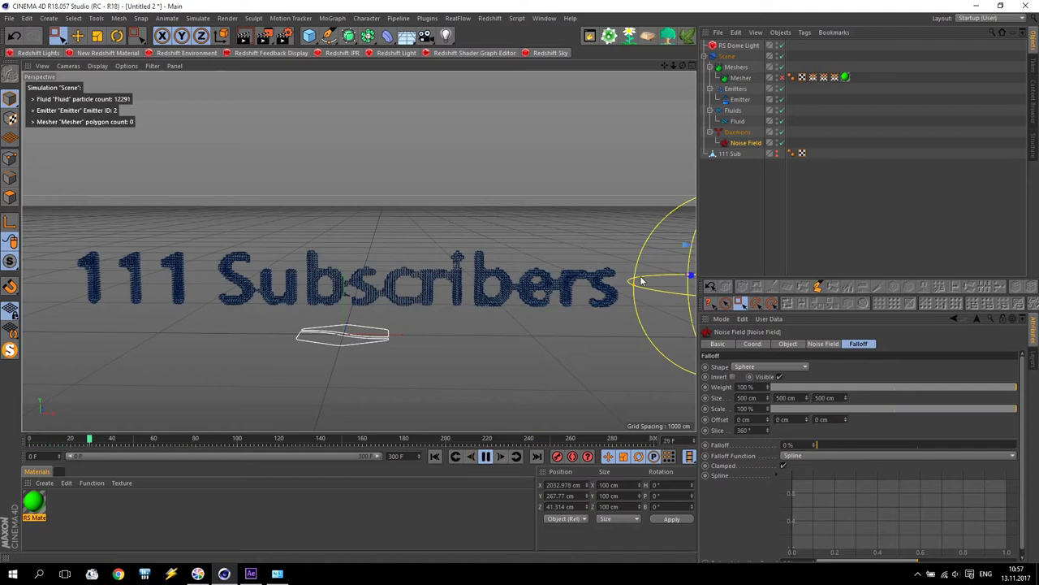
left_click_drag(659, 75, 680, 151, "alt")
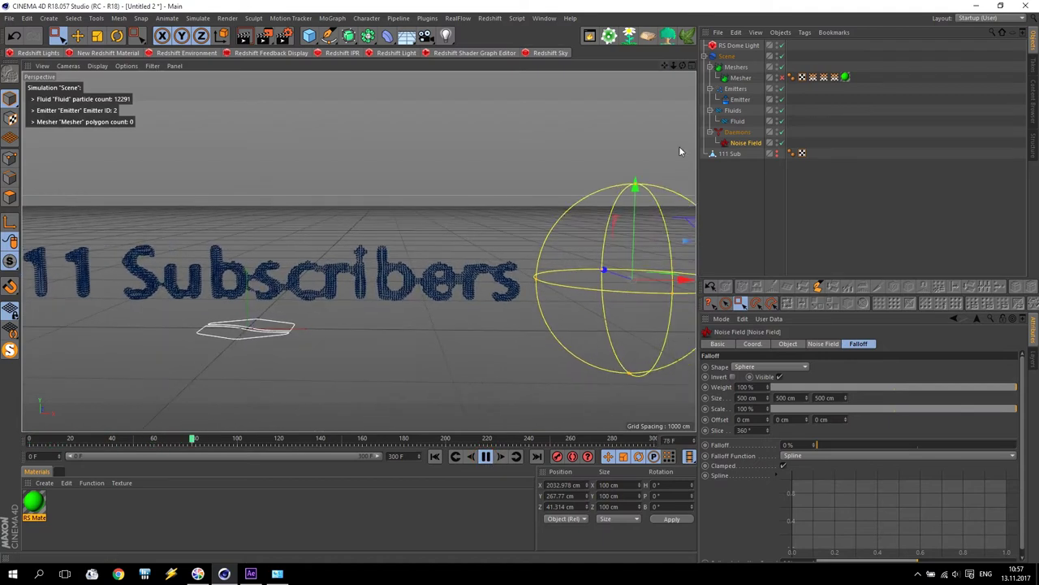
left_click_drag(689, 285, 628, 318)
left_click(486, 456)
left_click(434, 457)
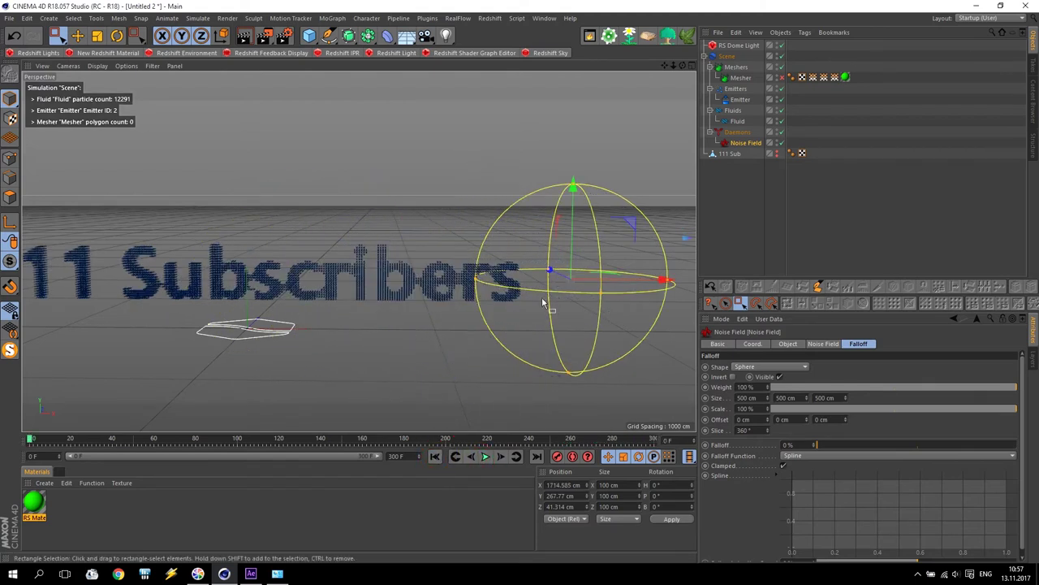
- Move the Noise Field clear of the text's end and align it in depth, at about X 2014 cm and Z 27 cm
left_click_drag(659, 281, 705, 281)
middle_click(443, 220)
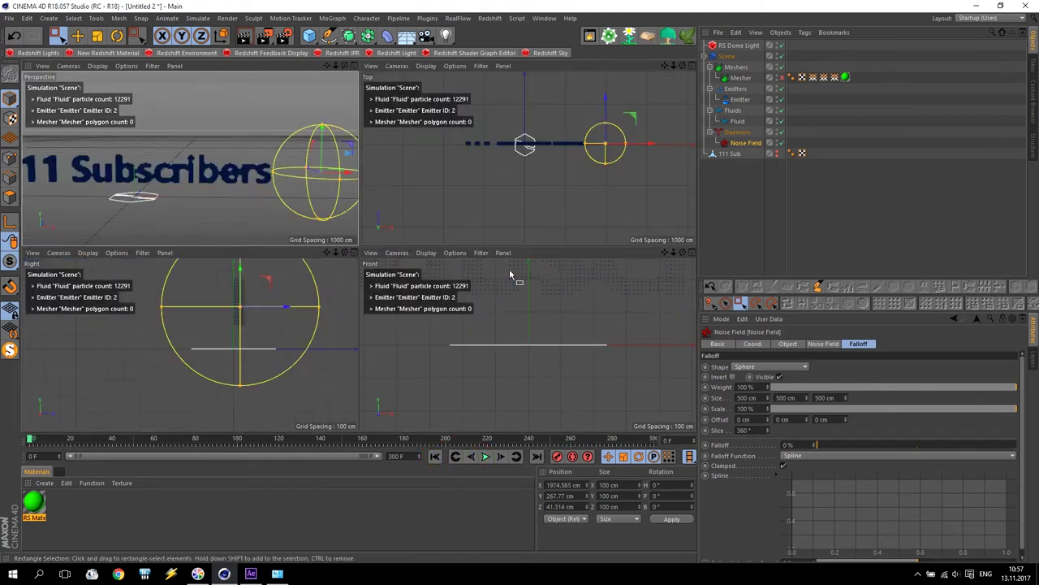
middle_click(408, 165)
scroll(512, 223, "up", 4)
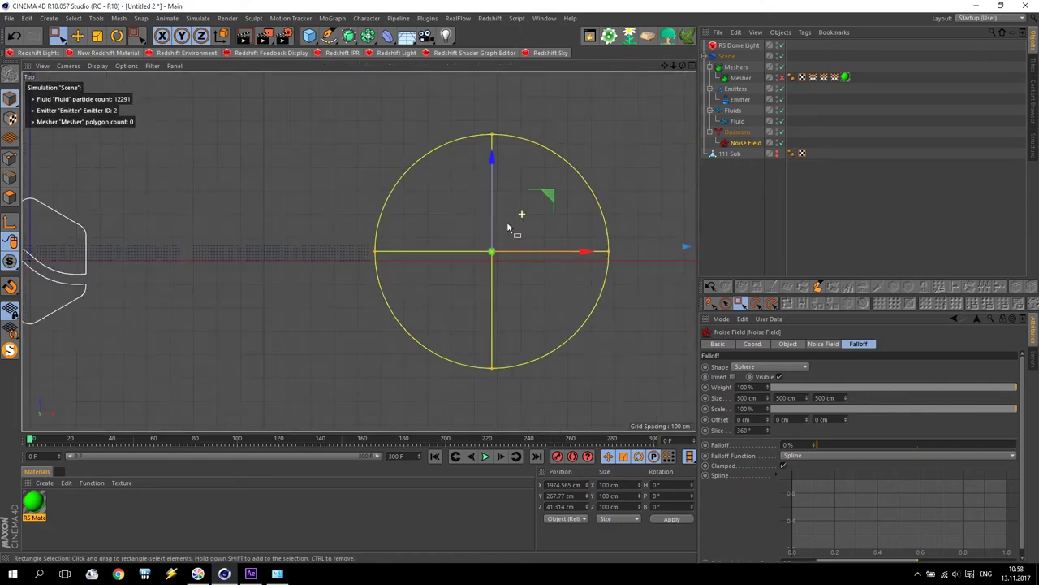
left_click_drag(535, 255, 544, 255)
left_click_drag(505, 192, 503, 198)
scroll(338, 220, "up", 1)
middle_click(339, 220)
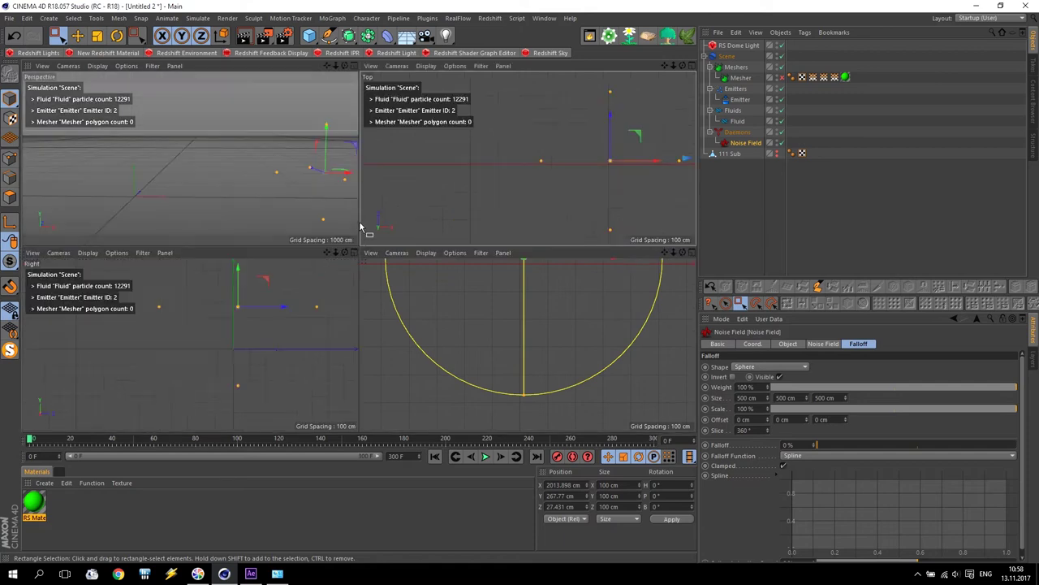
middle_click(260, 198)
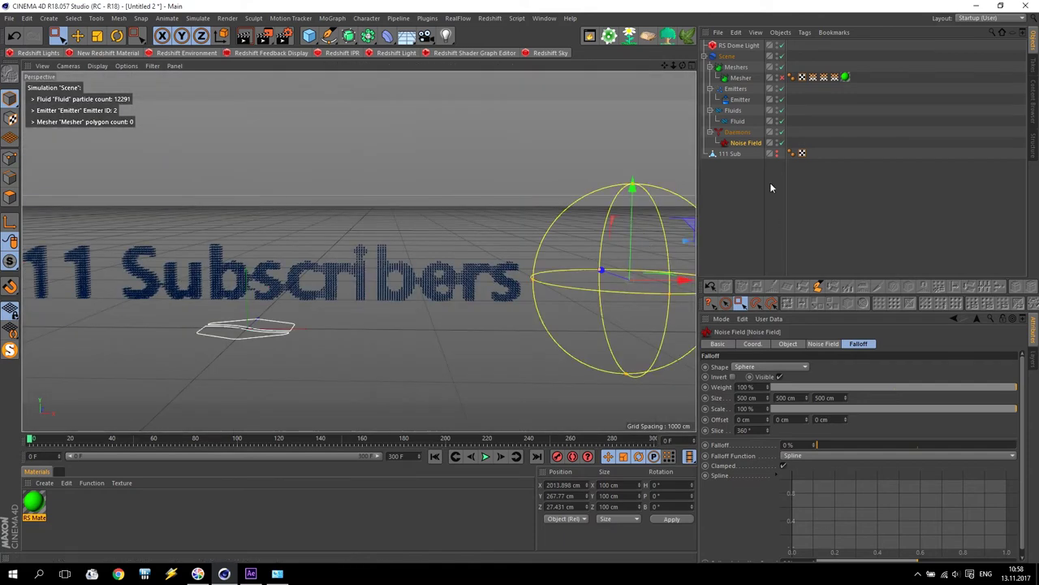
- Shift the Noise Field to about X 2025 cm and keyframe its X position at frame 50
left_click(755, 344)
mouse_move(689, 282)
left_mouse_down()
mouse_move(664, 284)
mouse_move(692, 281)
left_mouse_up()
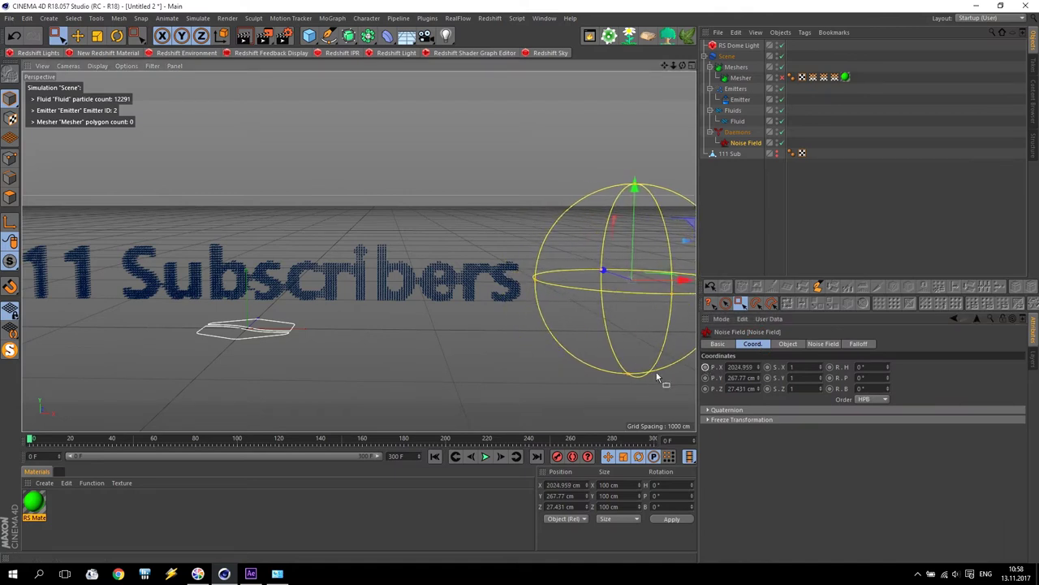
left_click(134, 439)
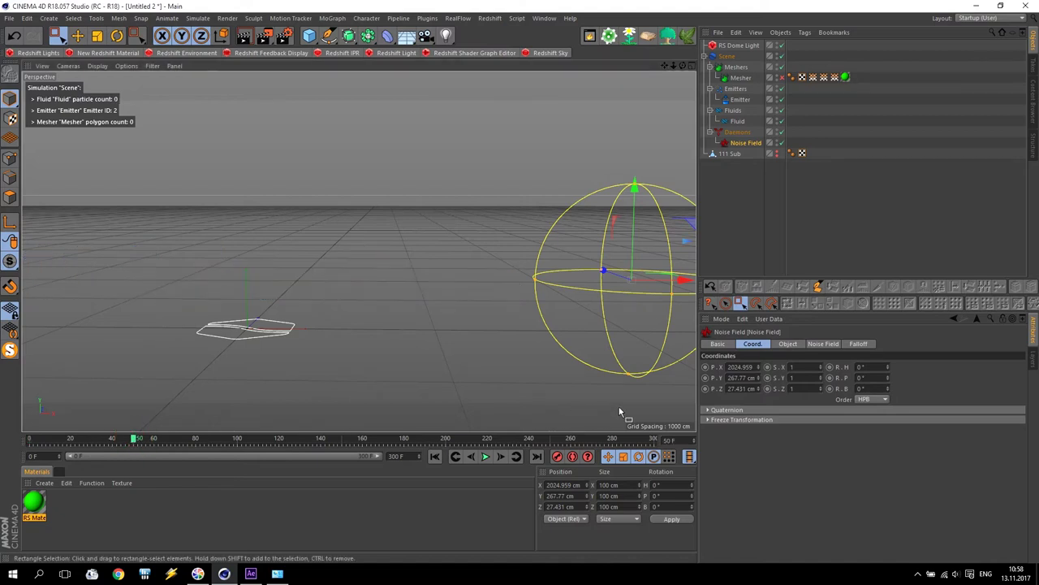
left_click(705, 367)
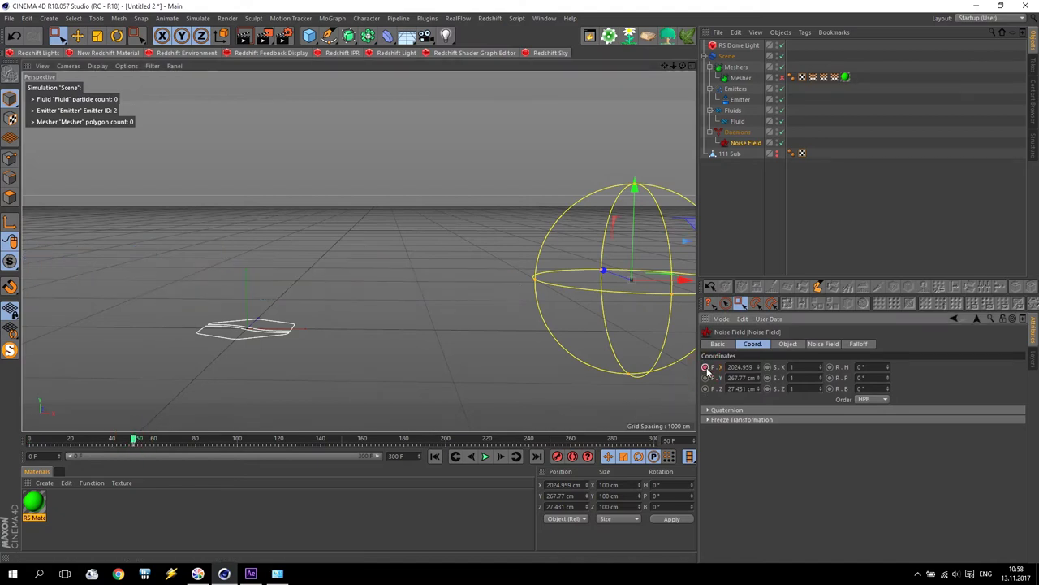
- At frame 250, move the Noise Field past the start of the text, to about X -2345 cm
left_click(550, 439)
left_click_drag(686, 281, 311, 222)
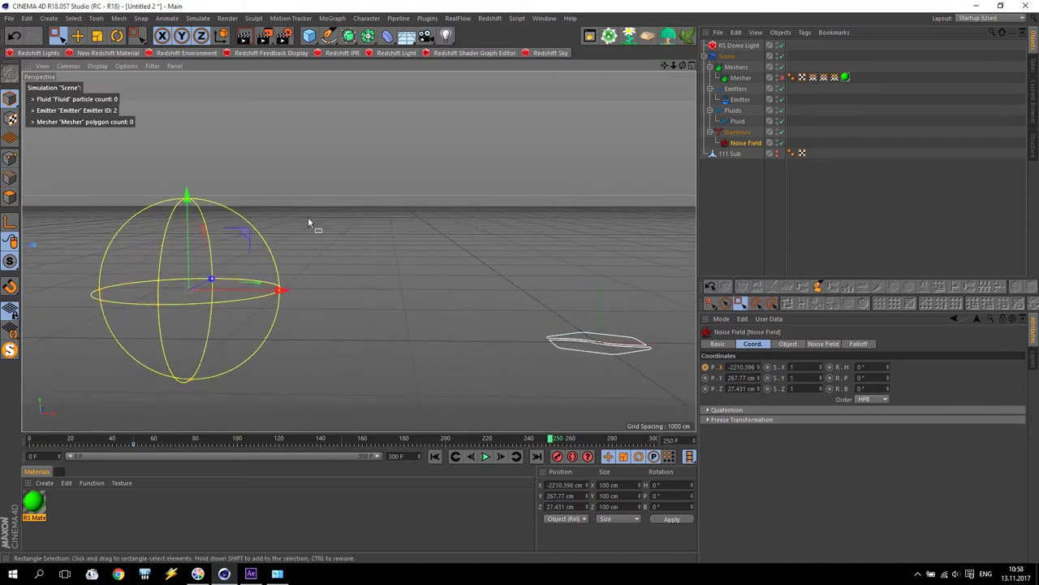
left_click_drag(281, 290, 254, 290)
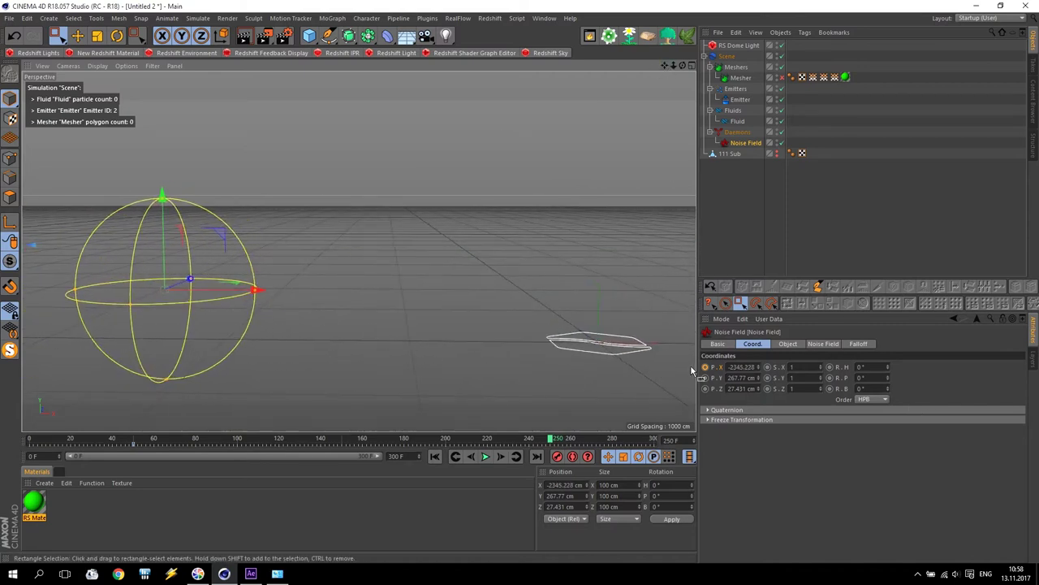
- Play the simulation from the start to check how the animated Noise Field sweeps through the text
left_click(435, 456)
left_click(485, 456)
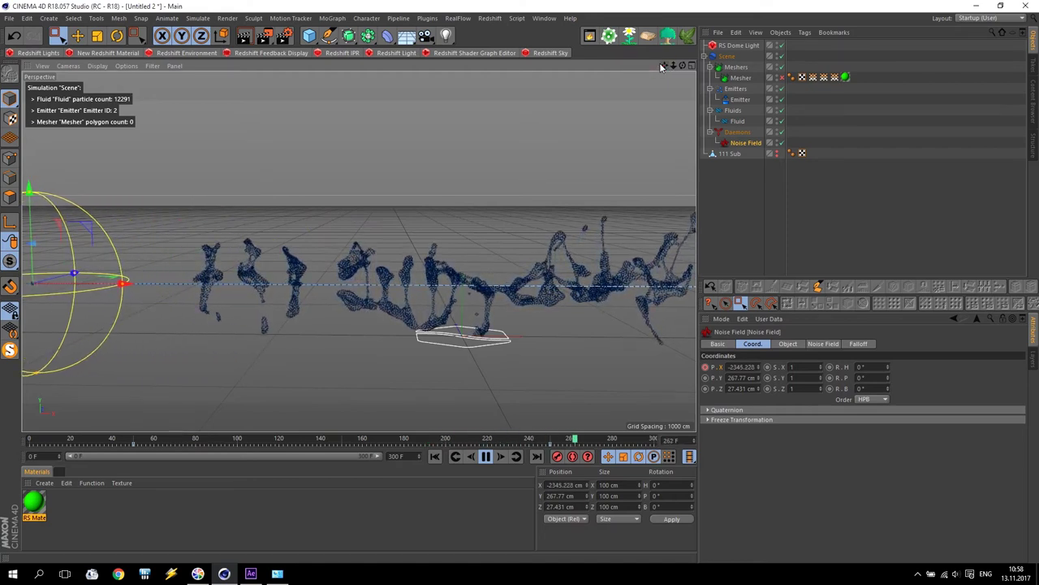
left_click(485, 457)
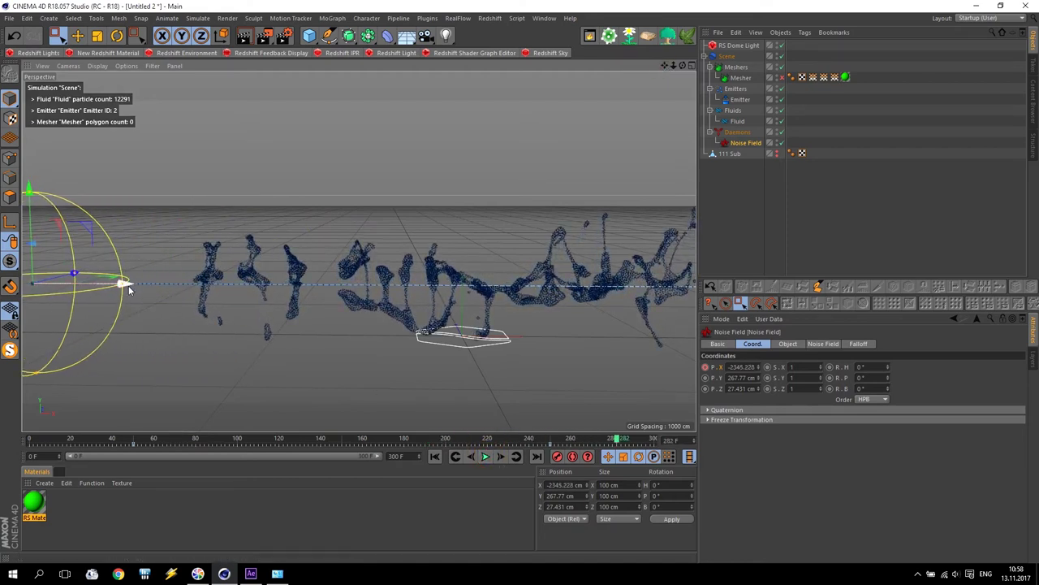
- Move the Noise Field closer to the text at frame 250, to about X -2030 cm, and keyframe its X position
left_click(551, 439)
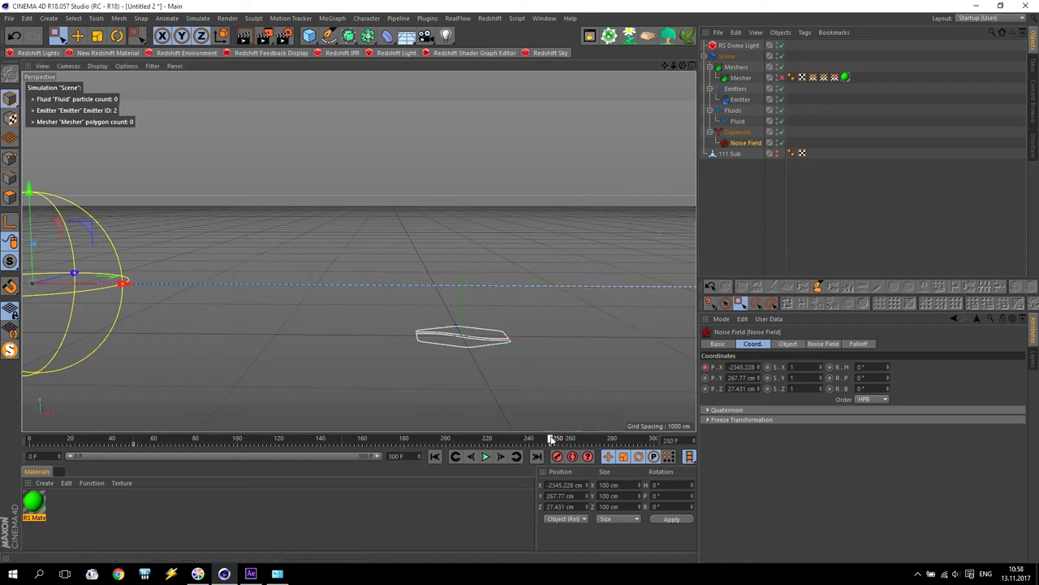
left_click_drag(126, 284, 186, 292)
left_click(706, 367)
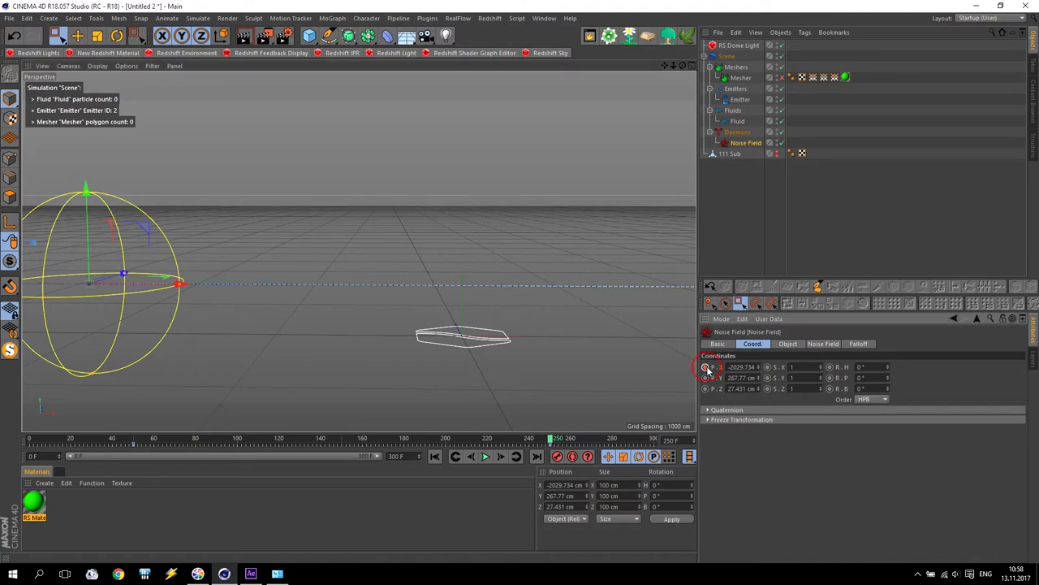
- Keyframe the Noise Field's X position at 2025 cm on frame 0 and at -2025 cm on frame 250
left_click(436, 457)
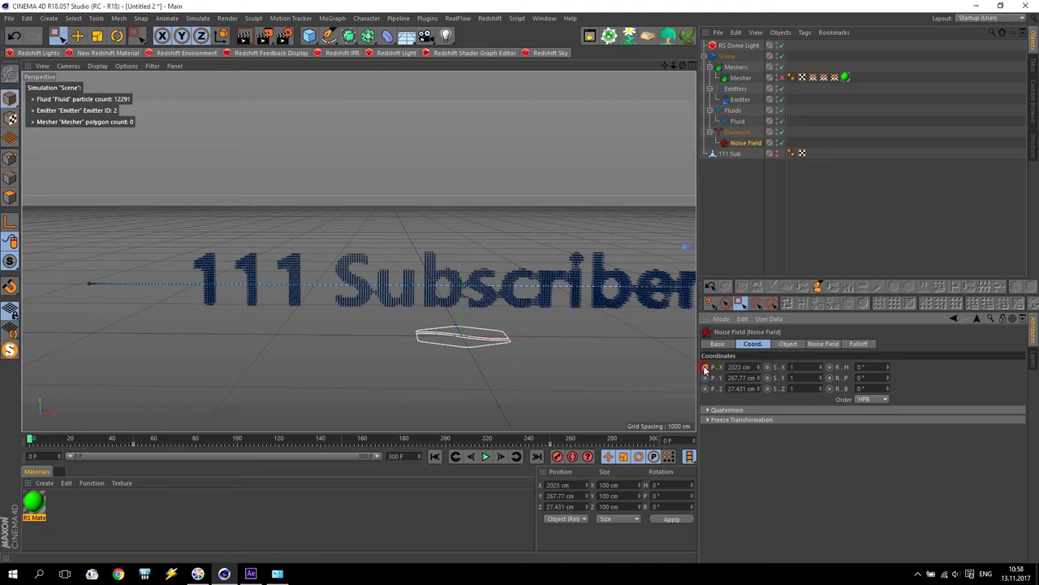
left_click(552, 440)
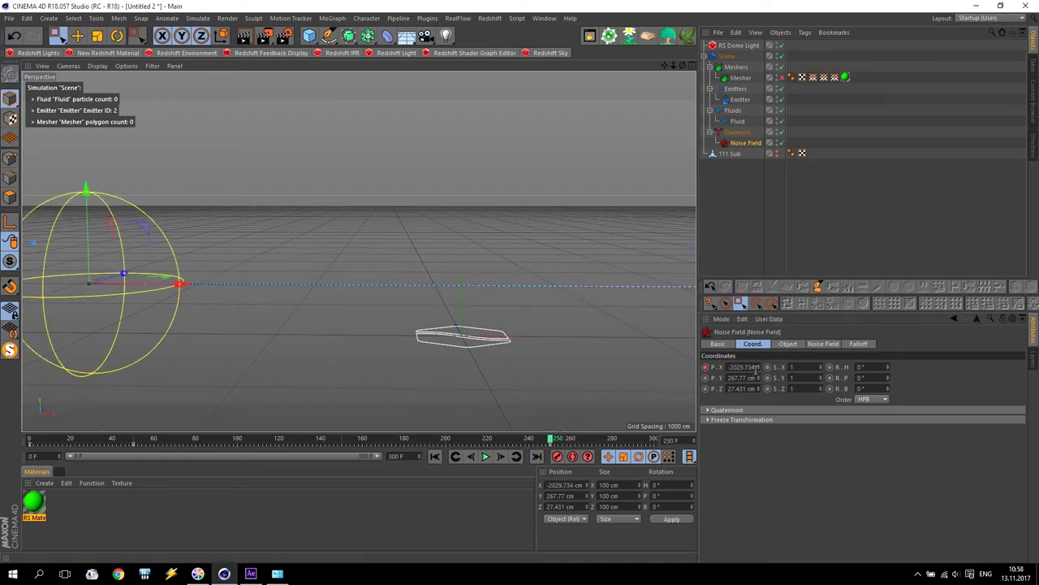
left_click(757, 367)
type("-2025")
key("Return")
left_click(705, 367)
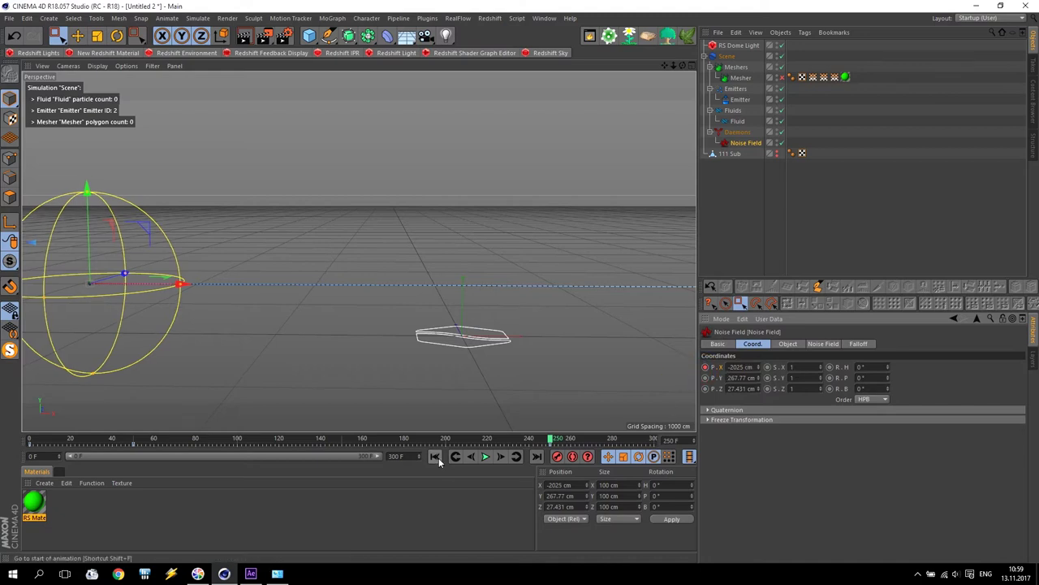
- Replay the simulation from the first frame to check the fluid's motion with the revised keyframes
left_click(434, 455)
left_click_drag(664, 64, 660, 85)
left_click(484, 456)
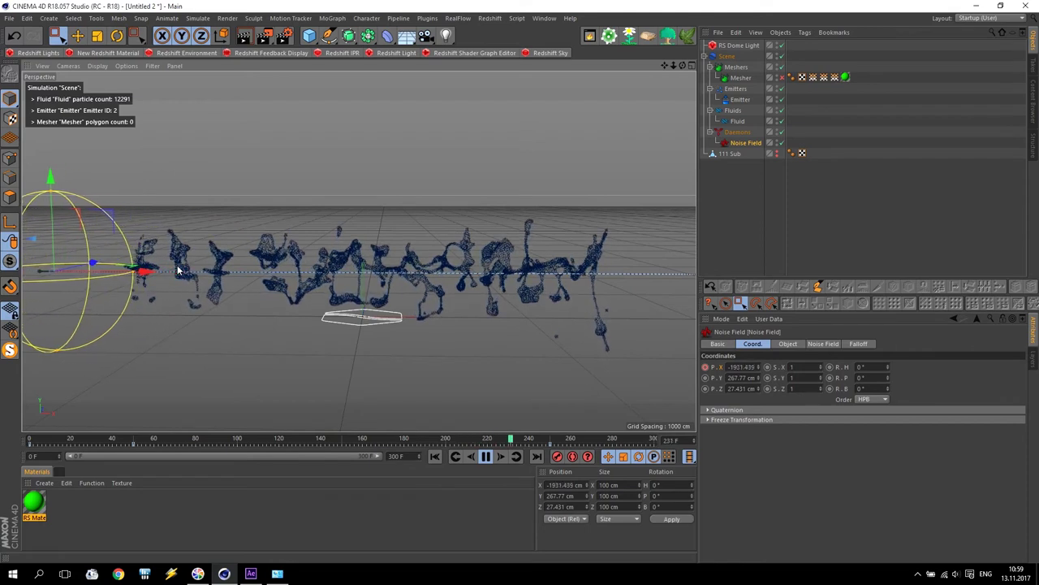
left_click(484, 457)
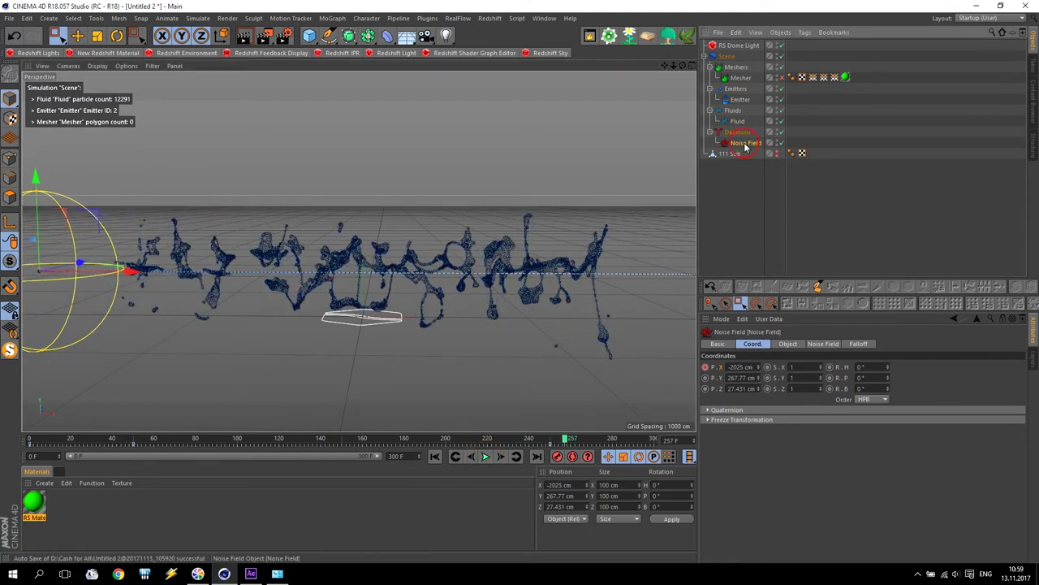
- Set the Noise Field's strength to 200 cm and play the simulation from the start
left_click(823, 344)
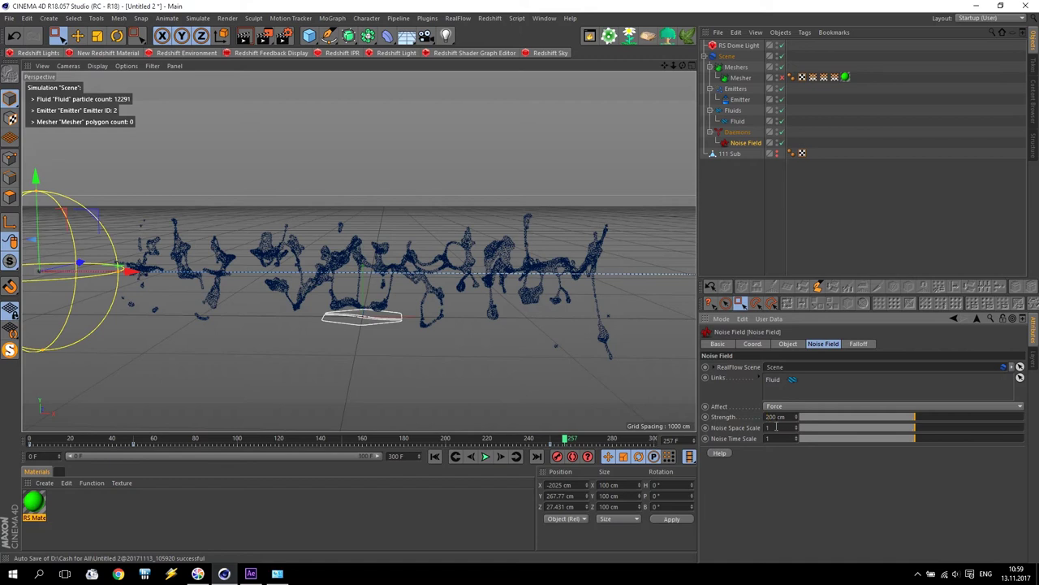
left_click(435, 456)
left_click(485, 457)
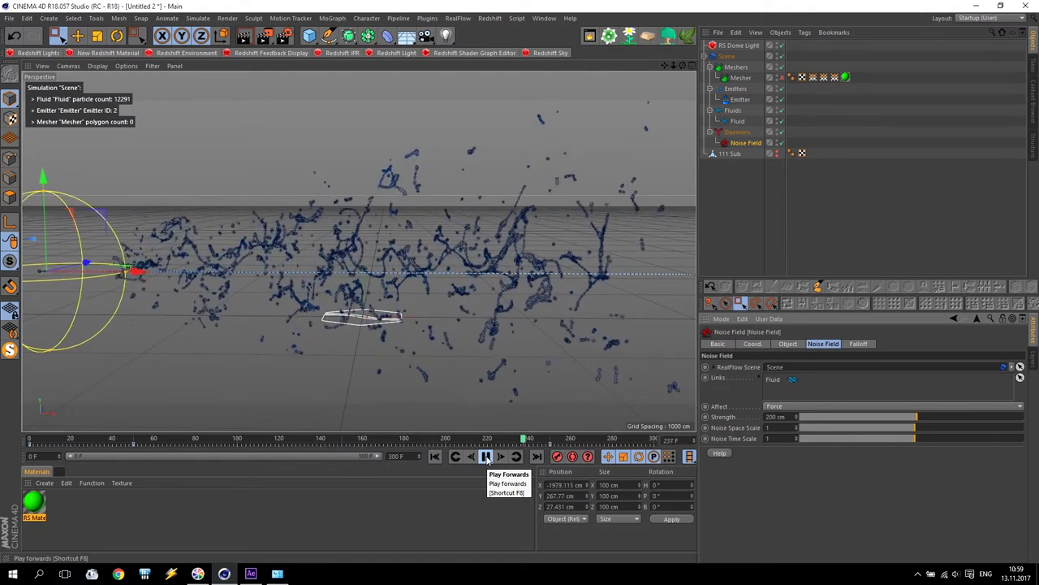
left_click(486, 457)
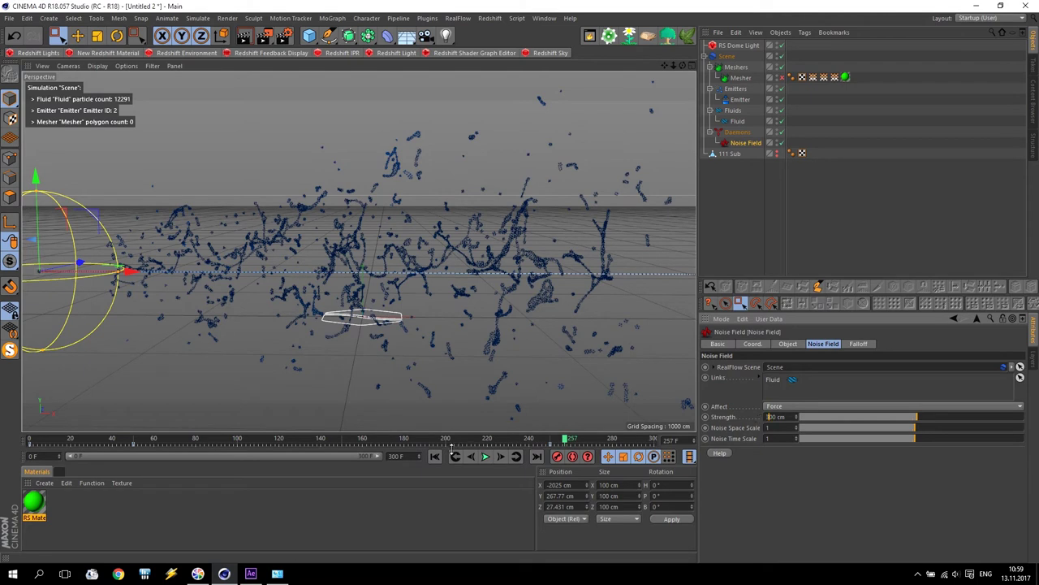
- Set the Noise Field's strength to 300 cm and replay the simulation up to about frame 168
left_click(434, 456)
left_click(485, 456)
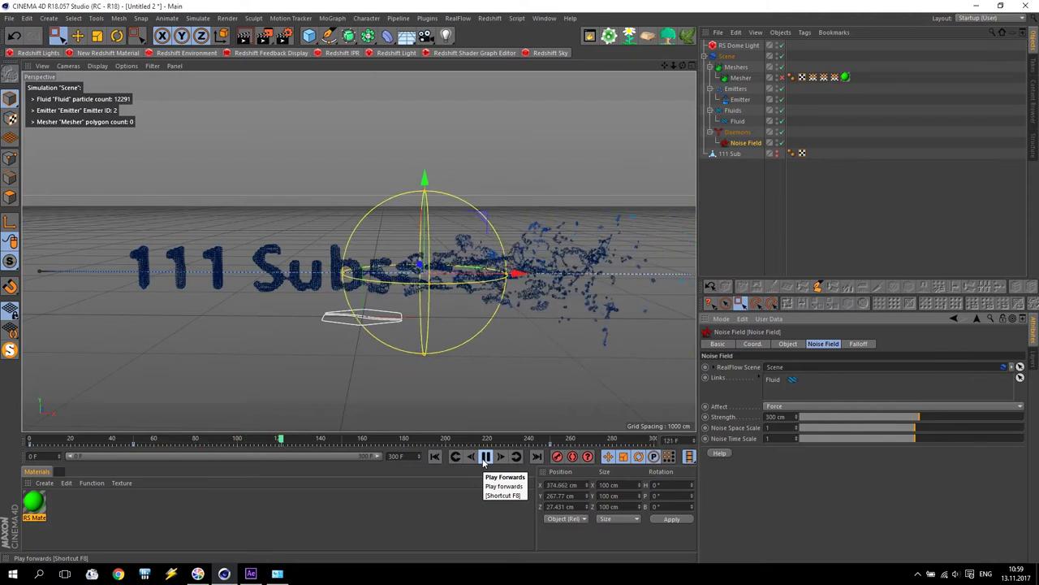
left_click(485, 456)
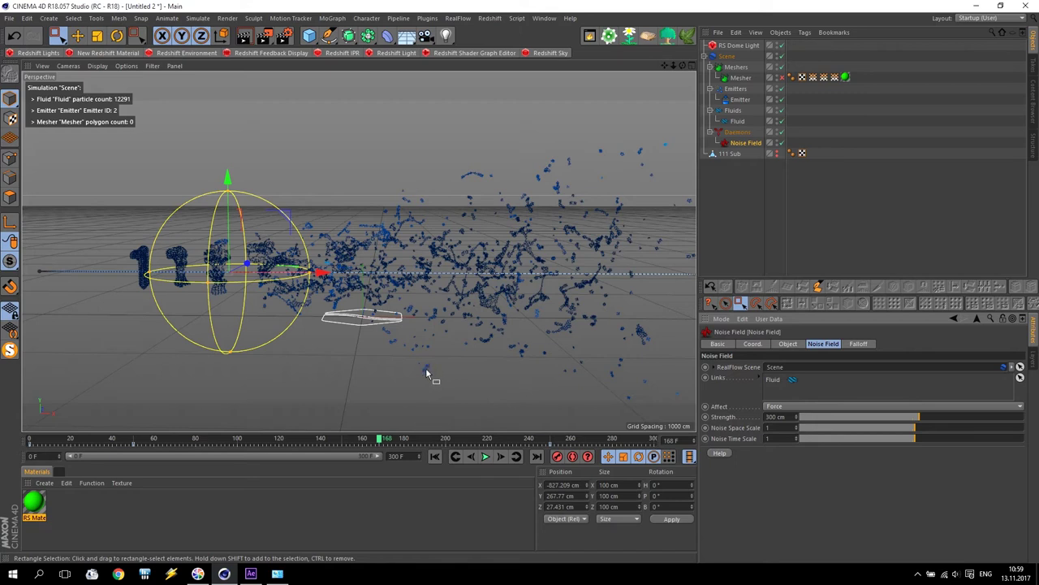
- Select the fluid Emitter and review its Object, Emission and Mask settings
left_click(740, 100)
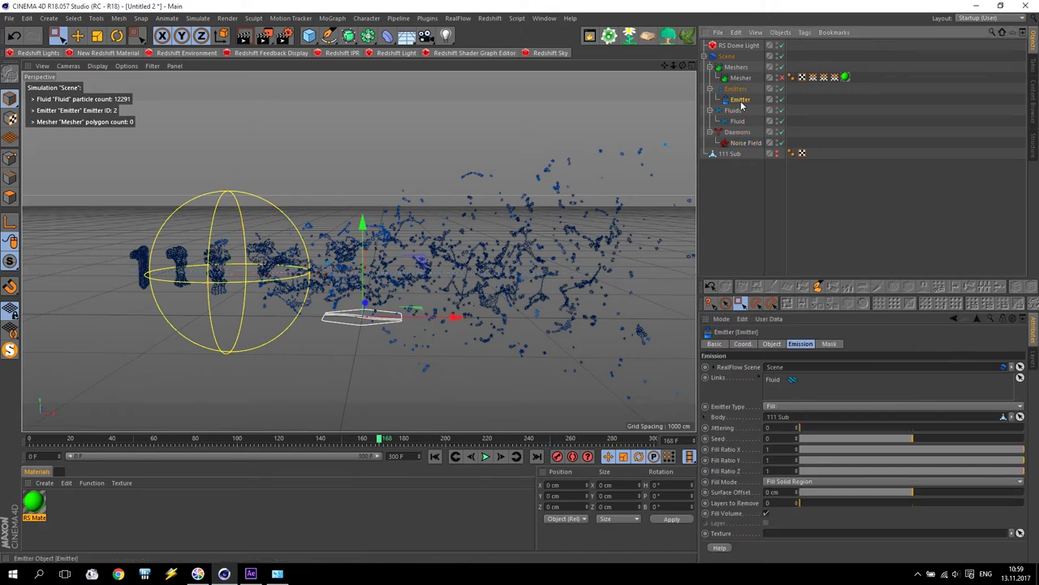
left_click(771, 343)
left_click(799, 344)
left_click(829, 343)
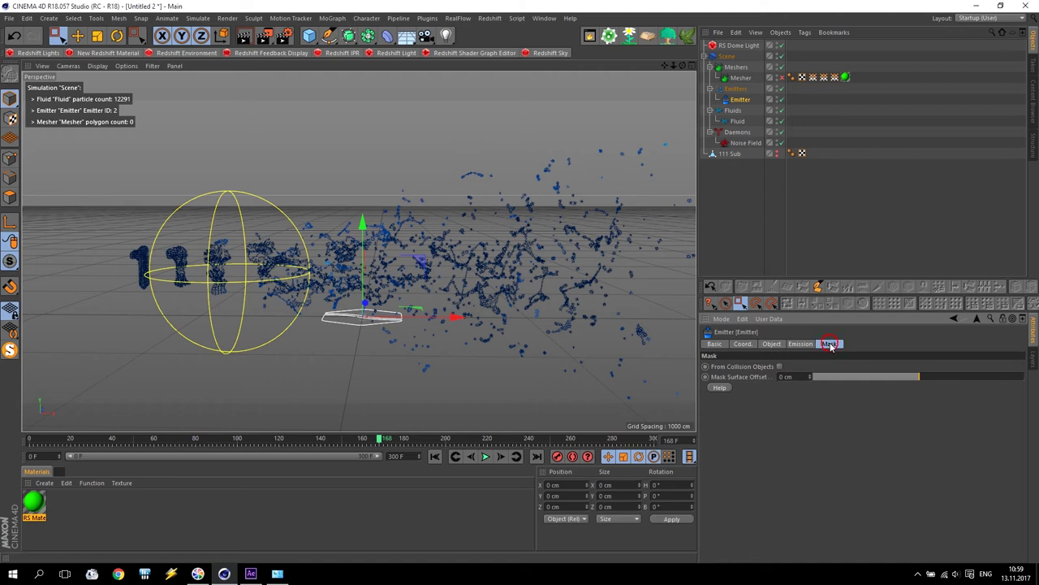
- Review the Emitter's Emission settings and the Fluid object's Fluid, Particles and Display settings
left_click(800, 344)
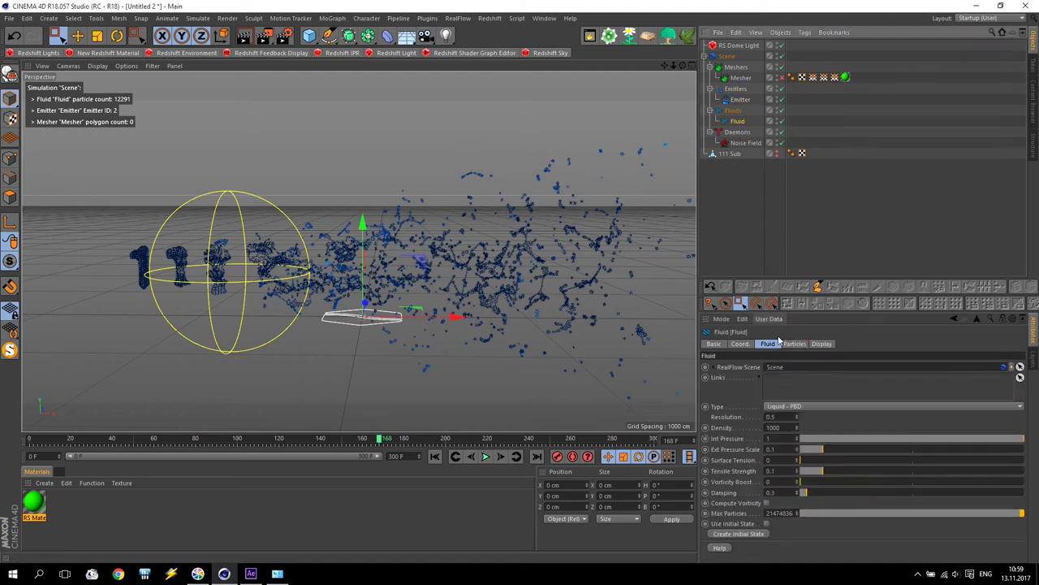
left_click(737, 121)
left_click(794, 343)
left_click(769, 344)
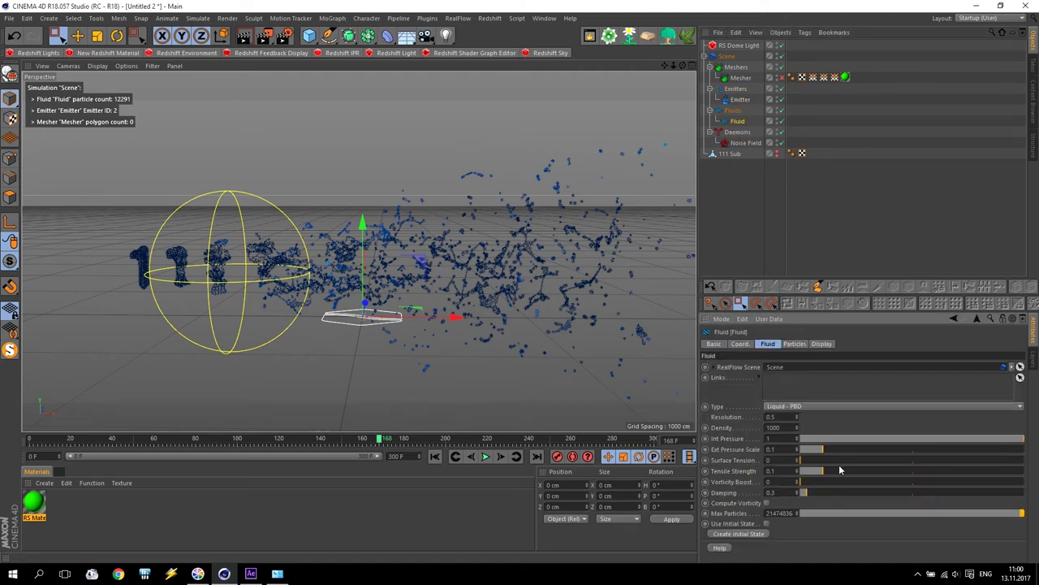
left_click(821, 344)
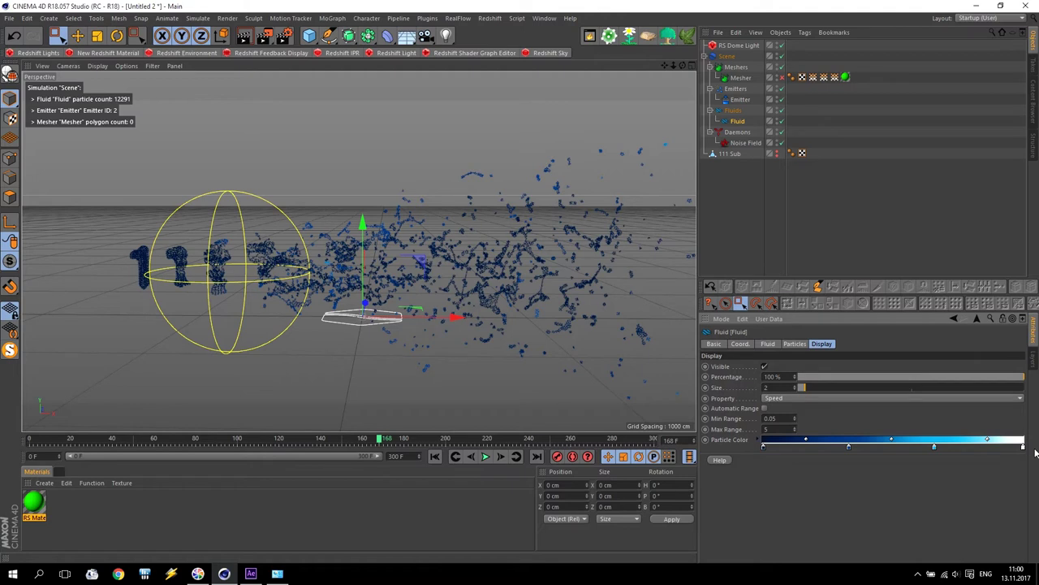
- Select the Noise Field, replay the simulation from the first frame to about frame 77, and rewind it
left_click(434, 456)
left_click(744, 143)
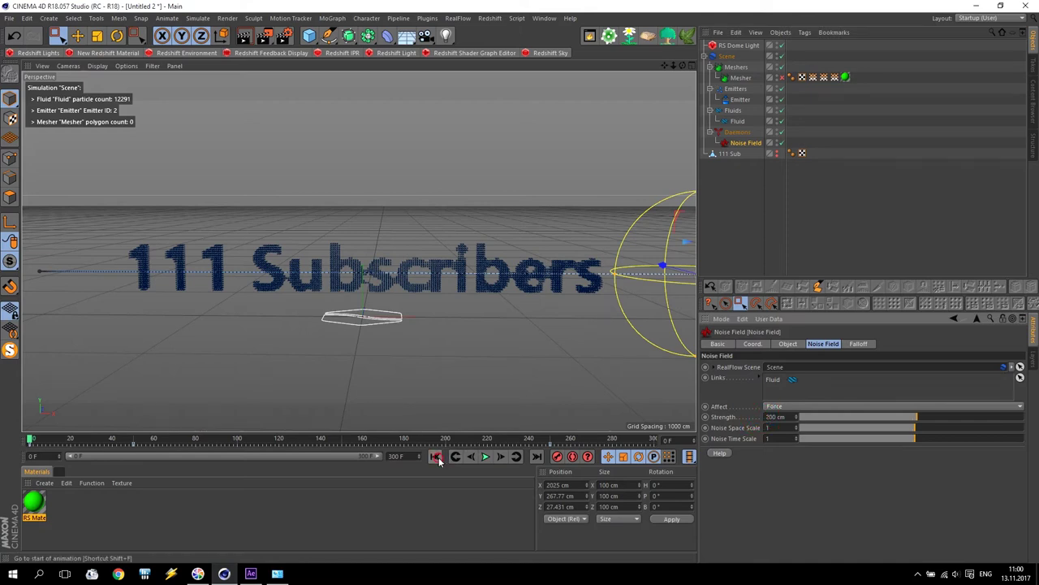
left_click(485, 457)
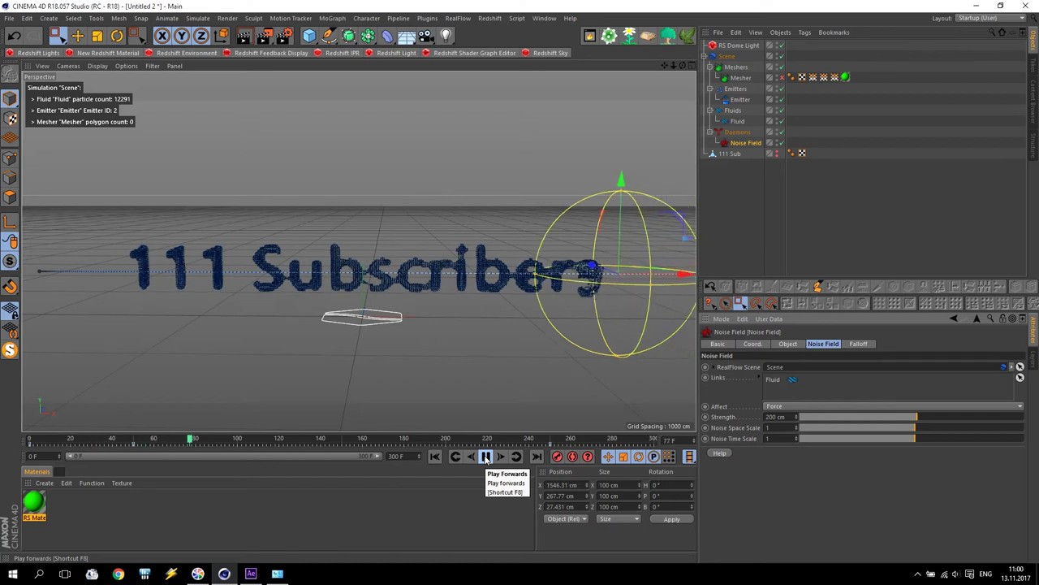
left_click(486, 456)
left_click(434, 456)
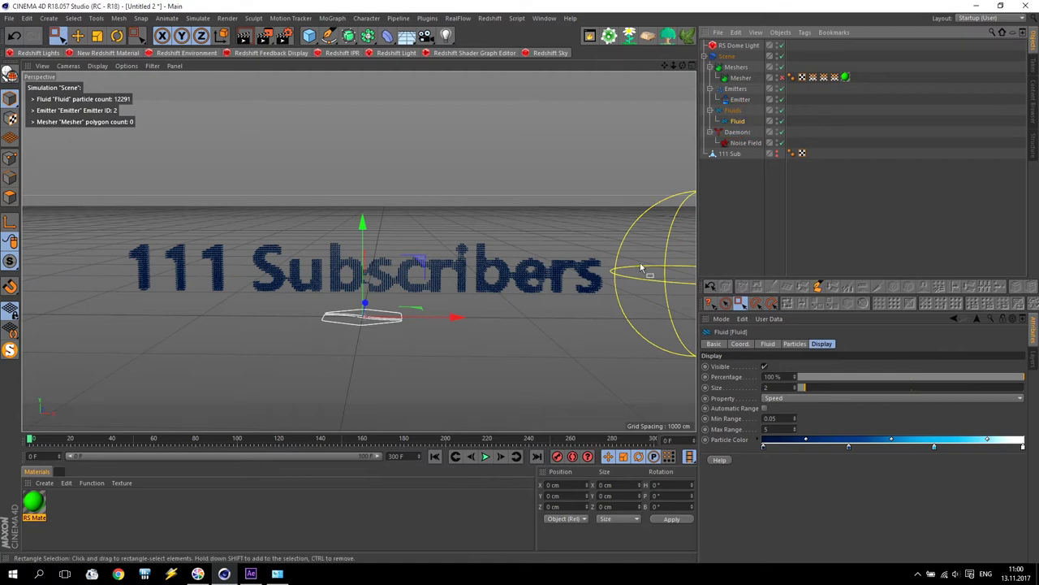
- Set the Fluid object's resolution to 10 and play the simulation from the start
left_click(774, 344)
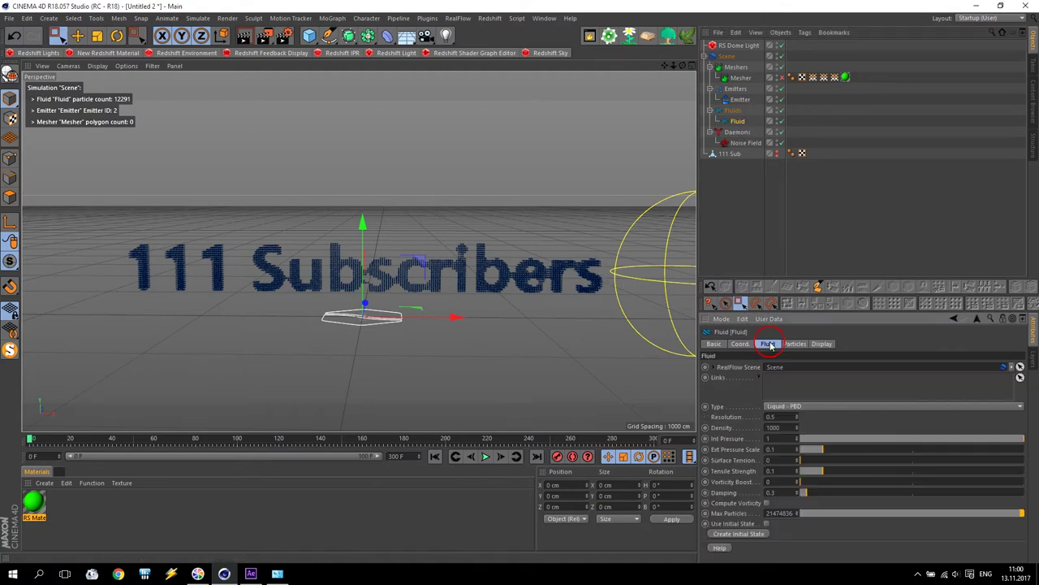
left_click_drag(783, 417, 718, 417)
left_click(485, 456)
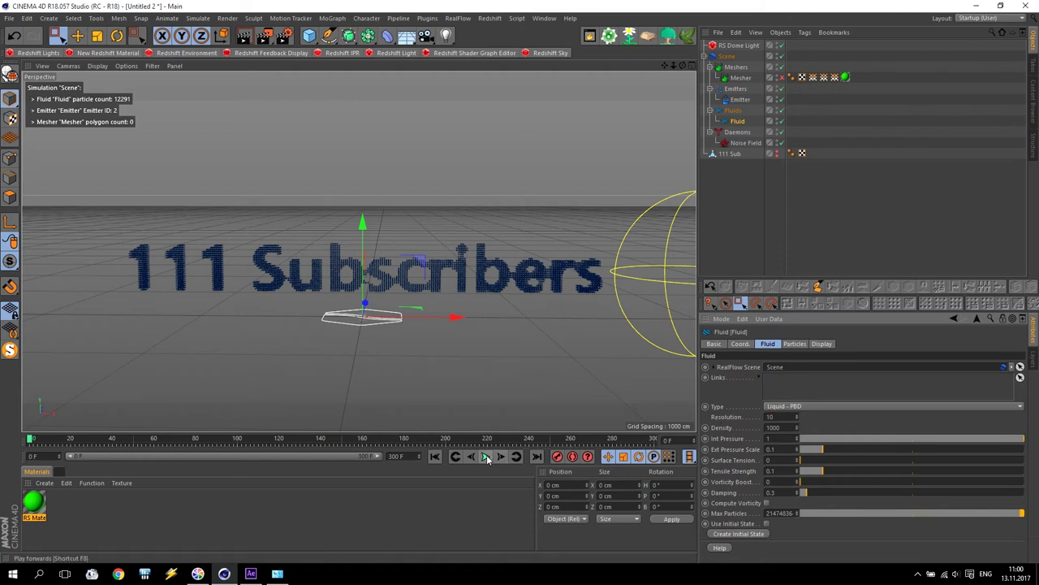
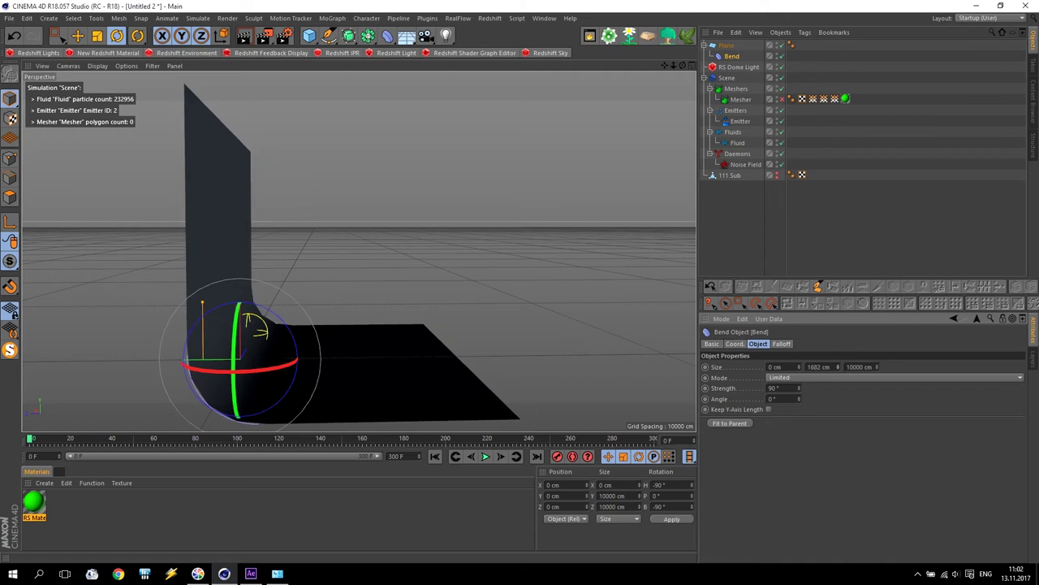
- Set the Bend deformer's Y size to 1400 cm to tighten the backdrop's curve
left_click_drag(839, 367, 839, 369)
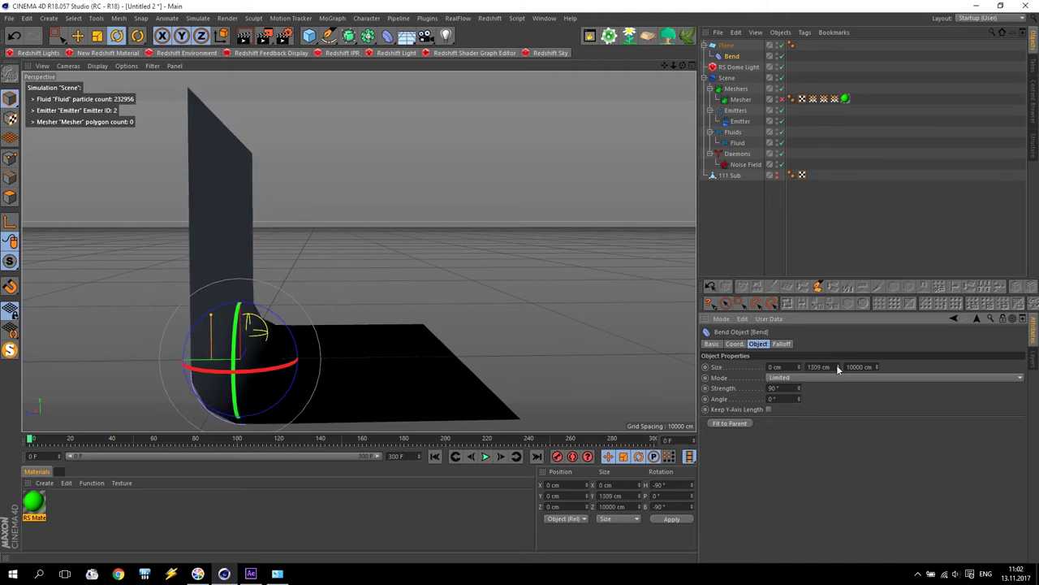
type("1400")
key("Return")
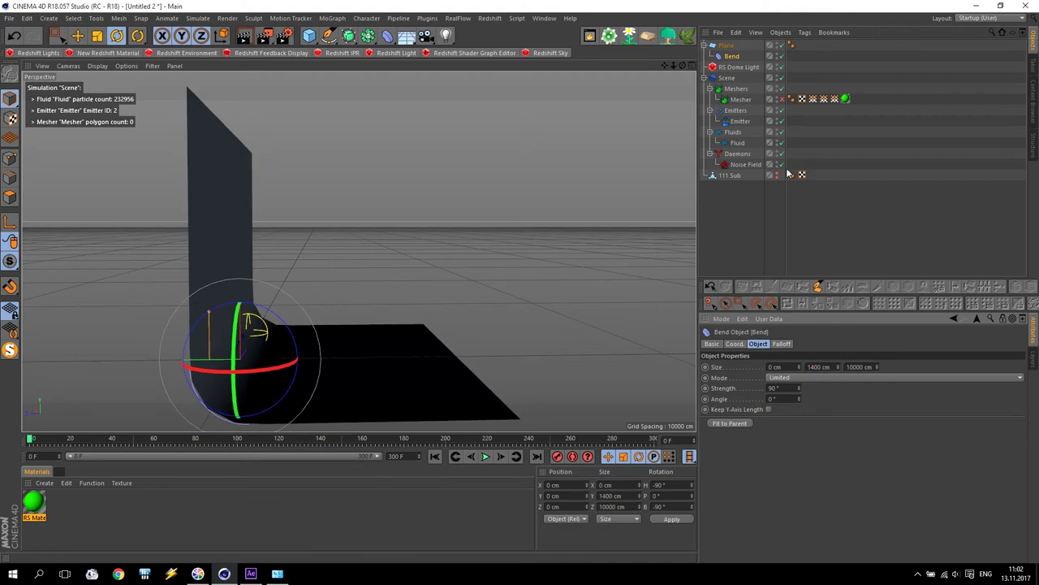
- Set the Plane's width segments to 1 and its height segments to 100
left_click(726, 46)
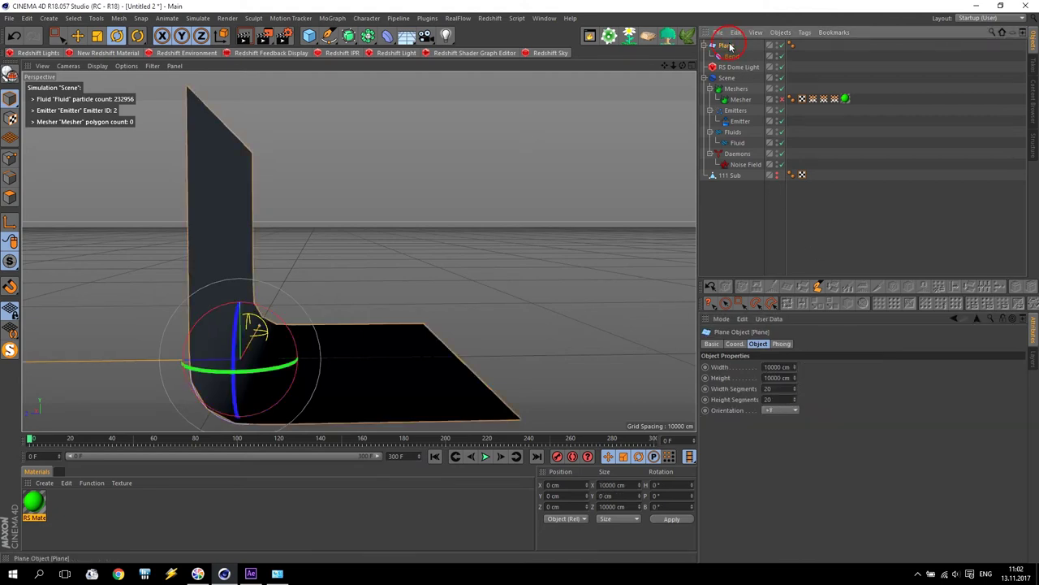
left_click_drag(794, 400, 652, 390)
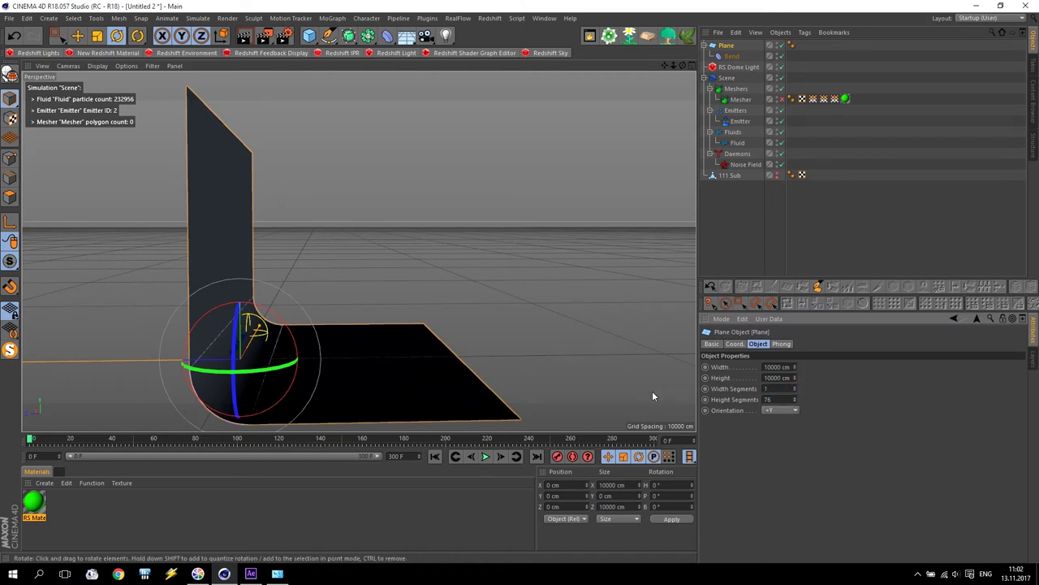
double_click(786, 399)
type("100")
key("Return")
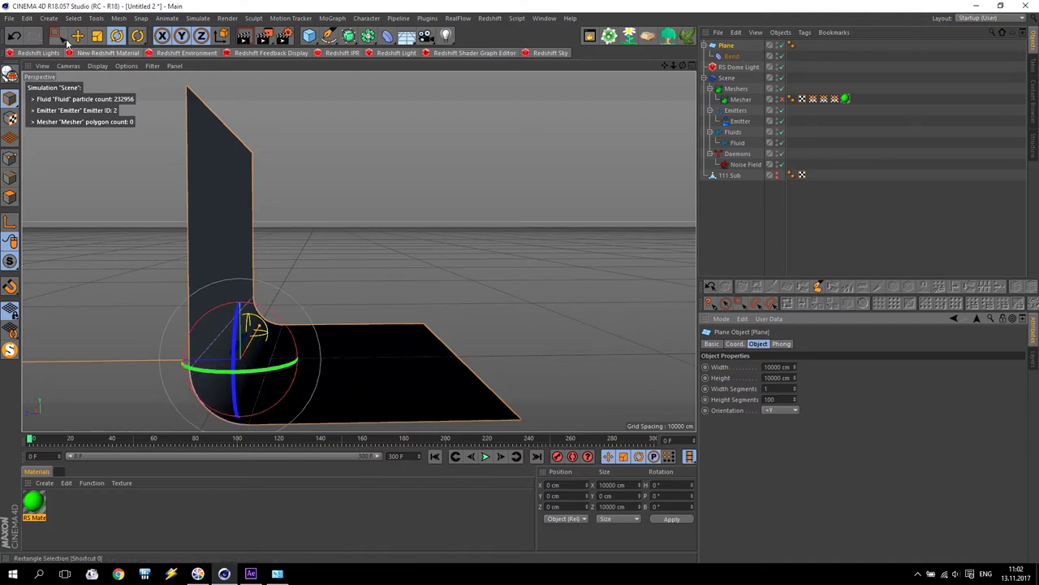
- Move the bent Plane along its Z axis to about 2102 cm so its floor extends beneath the text
left_click(78, 35)
left_click_drag(162, 360, 70, 359)
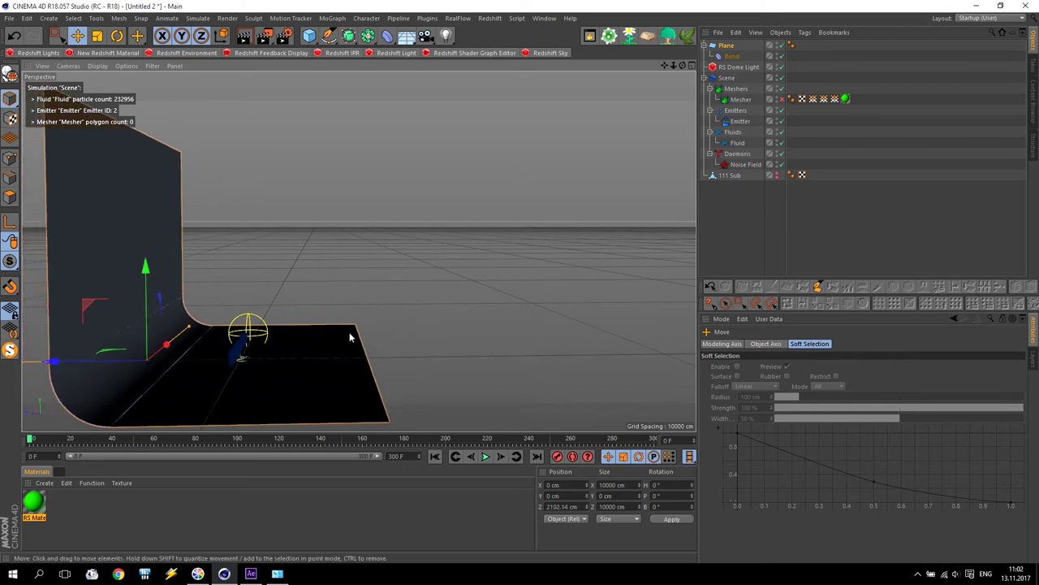
left_click_drag(406, 347, 274, 353, "alt")
scroll(365, 330, "up", 6)
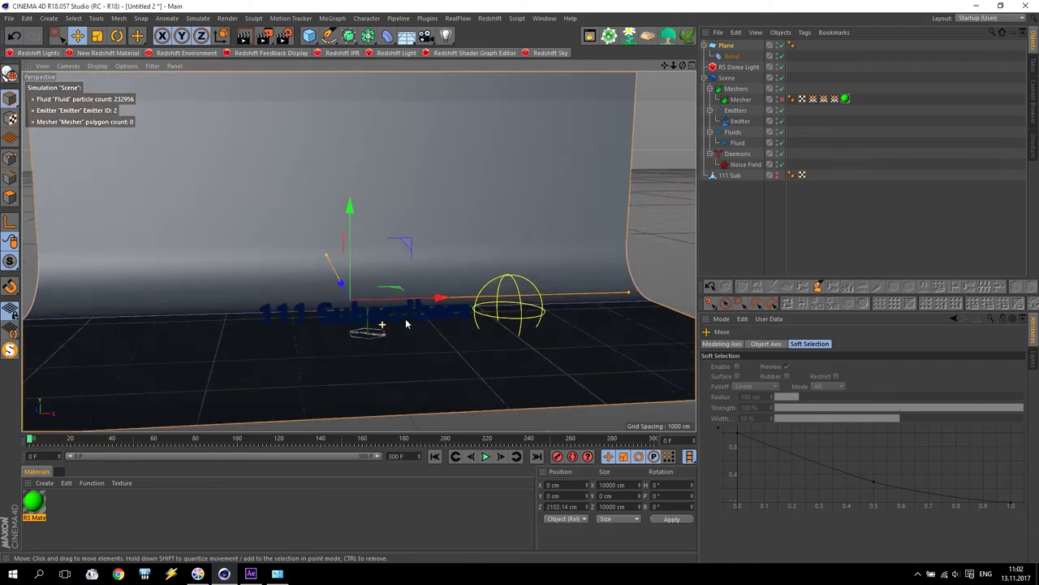
left_click_drag(432, 333, 325, 324, "alt")
scroll(317, 309, "up", 3)
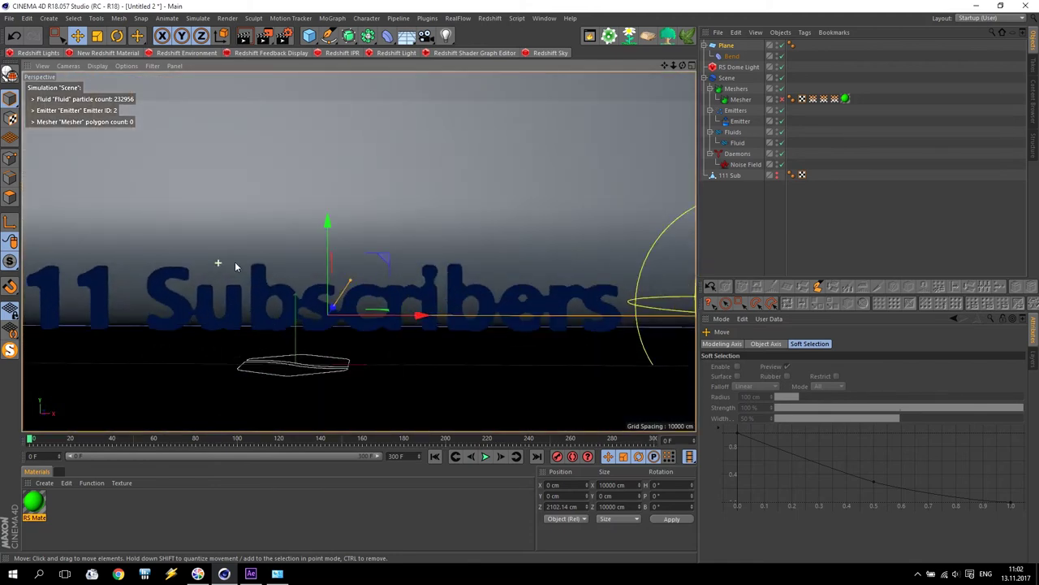
scroll(332, 271, "up", 3)
scroll(333, 270, "down", 1)
left_click_drag(314, 235, 353, 225)
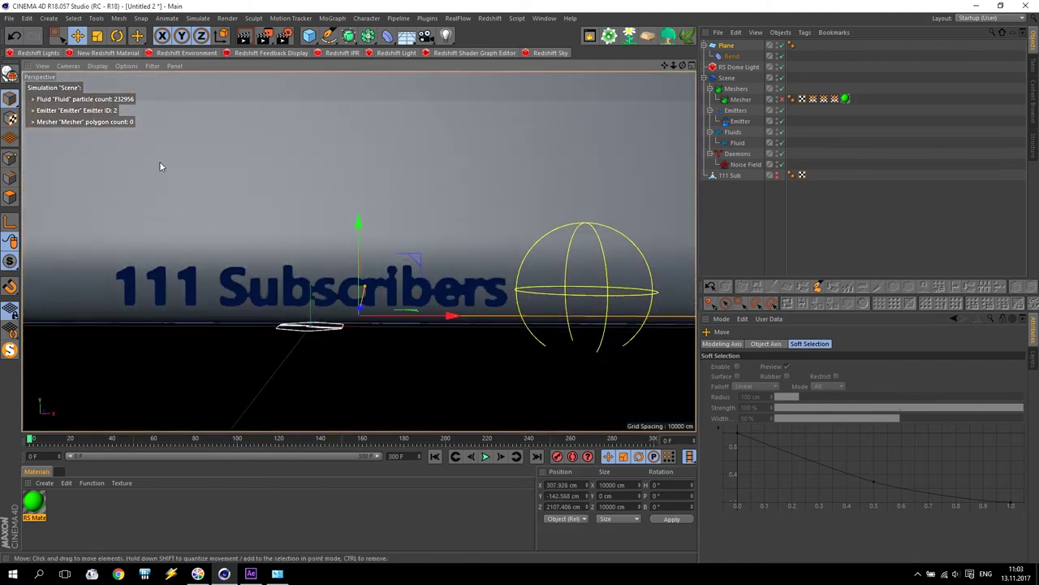
left_click(13, 36)
key("ctrl+shift+z")
key("ctrl+shift+z")
key("ctrl+shift+z")
key("ctrl+shift+z")
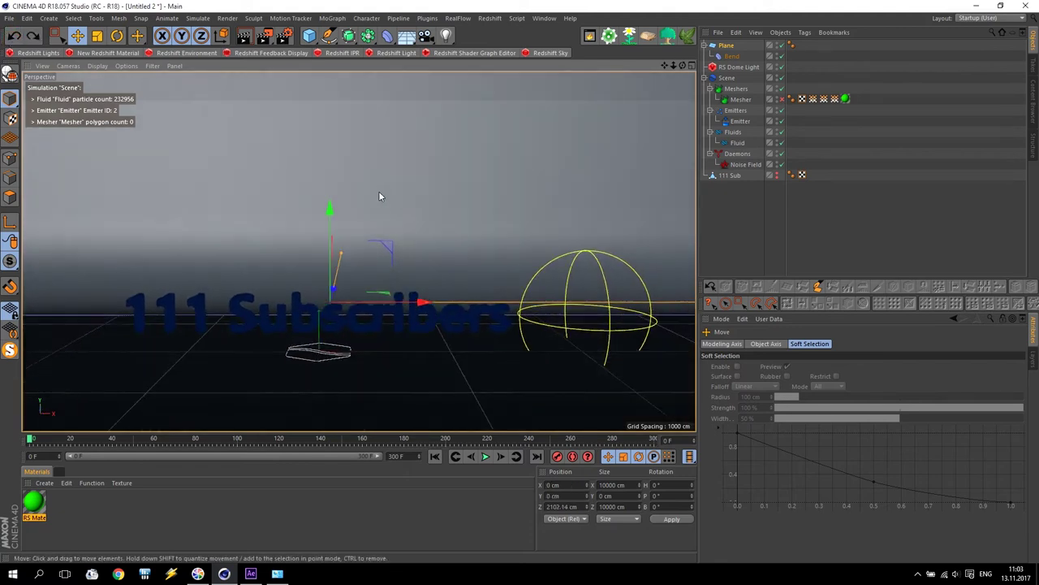
- Collapse the Plane's hierarchy and add a RealFlow Collider tag to the Plane
left_click(731, 56)
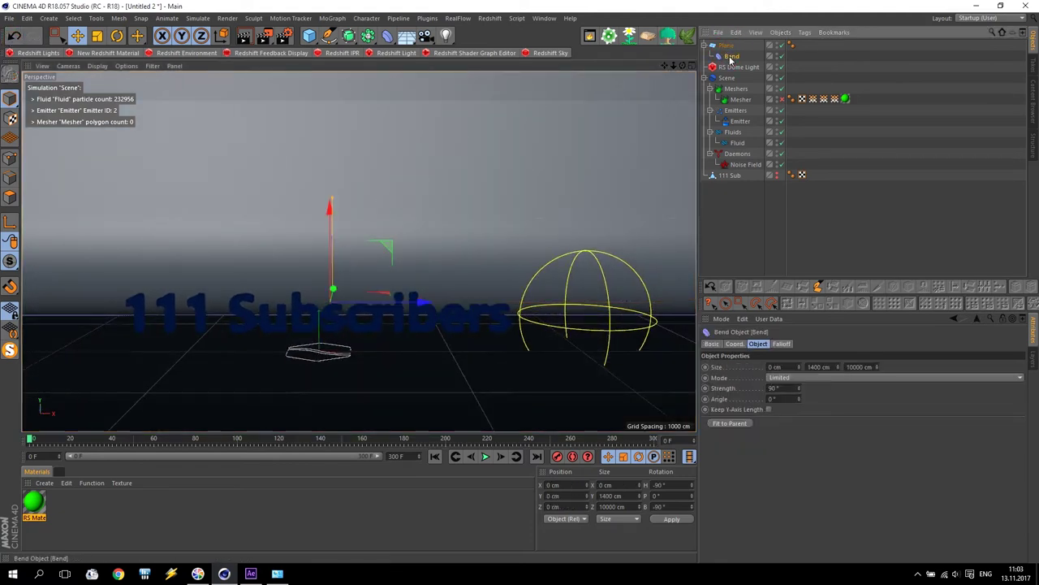
left_click_drag(721, 55, 725, 46)
left_click(725, 46)
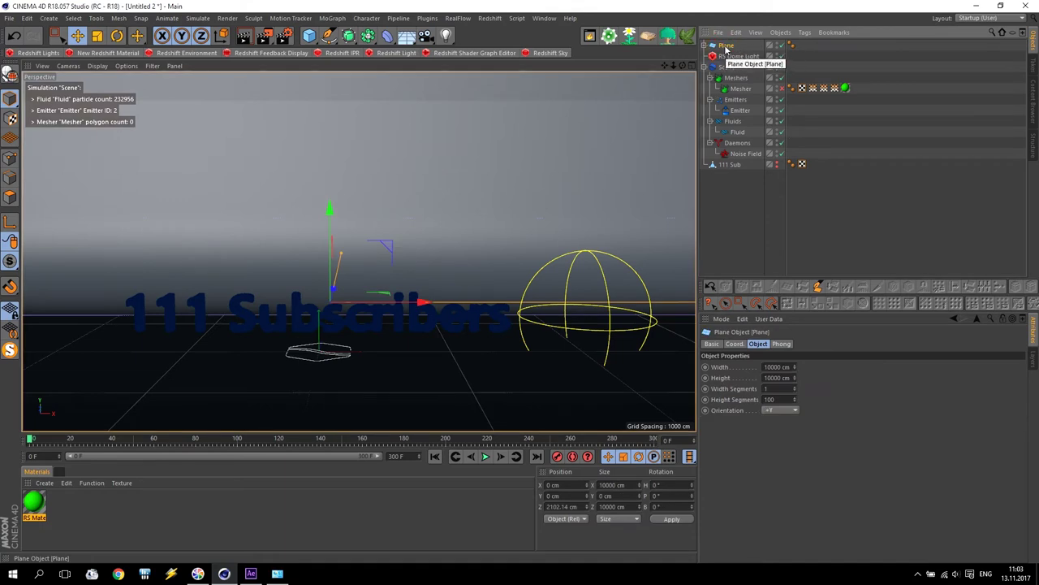
left_click(804, 33)
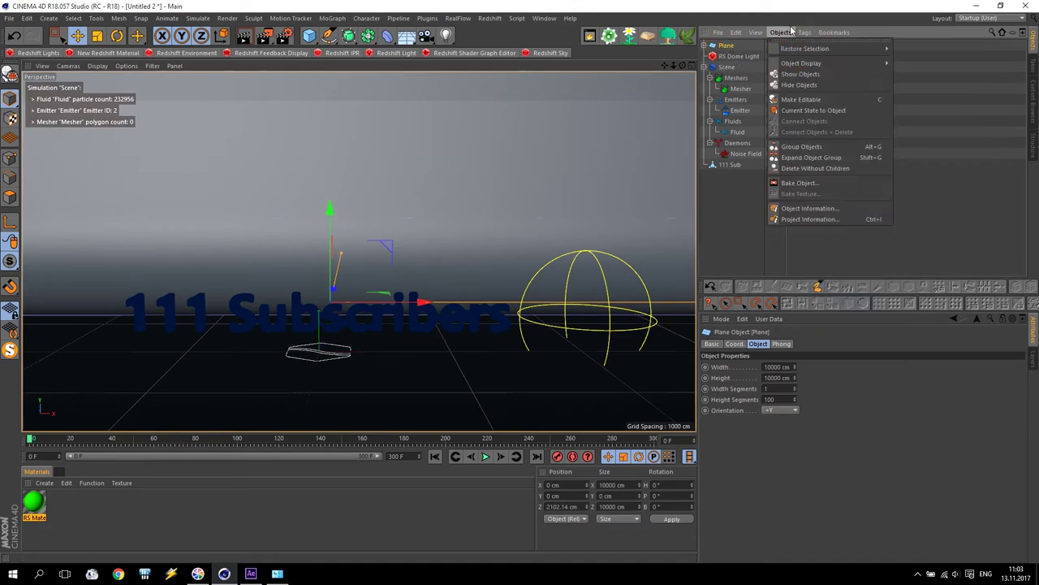
mouse_move(827, 139)
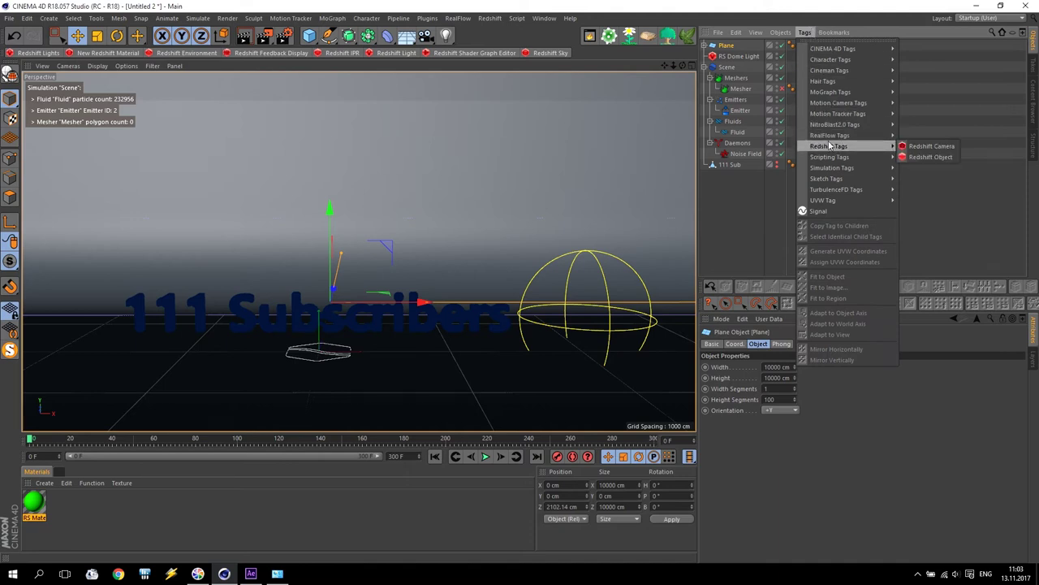
left_click(918, 136)
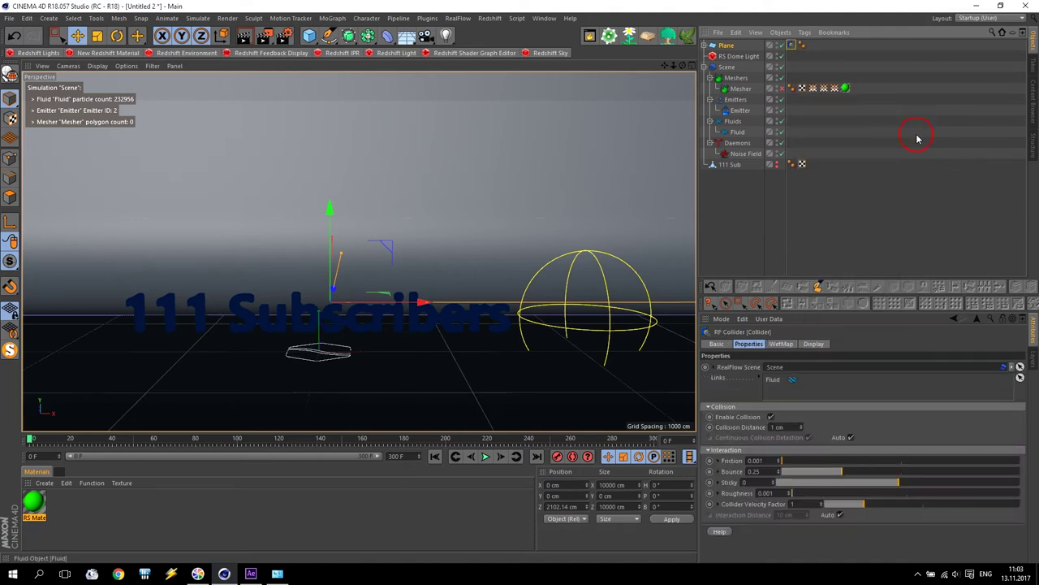
- Set the Collider's collision distance to 0 cm and play the simulation to about frame 266
left_click(788, 426)
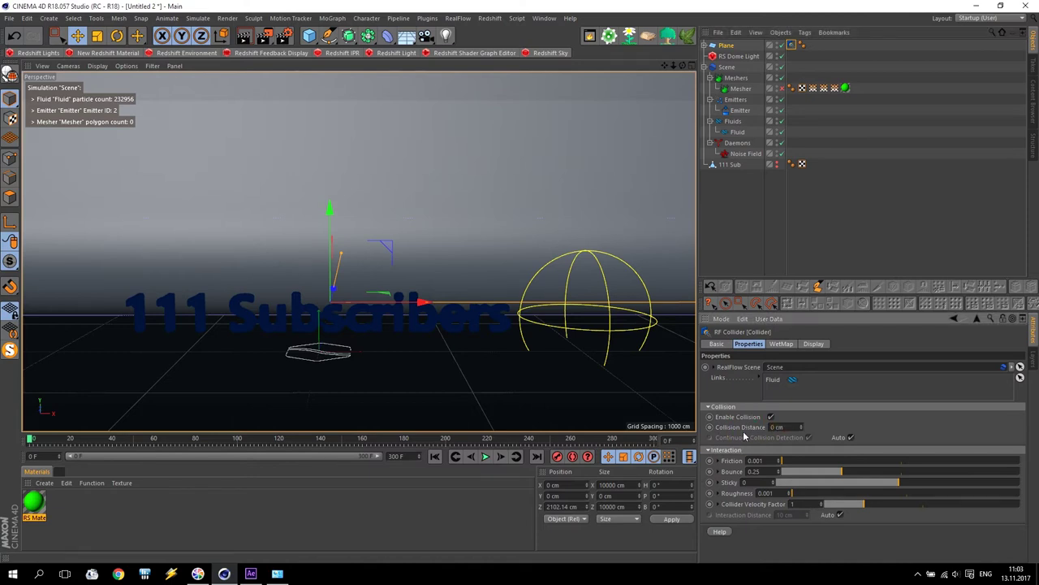
left_click(485, 457)
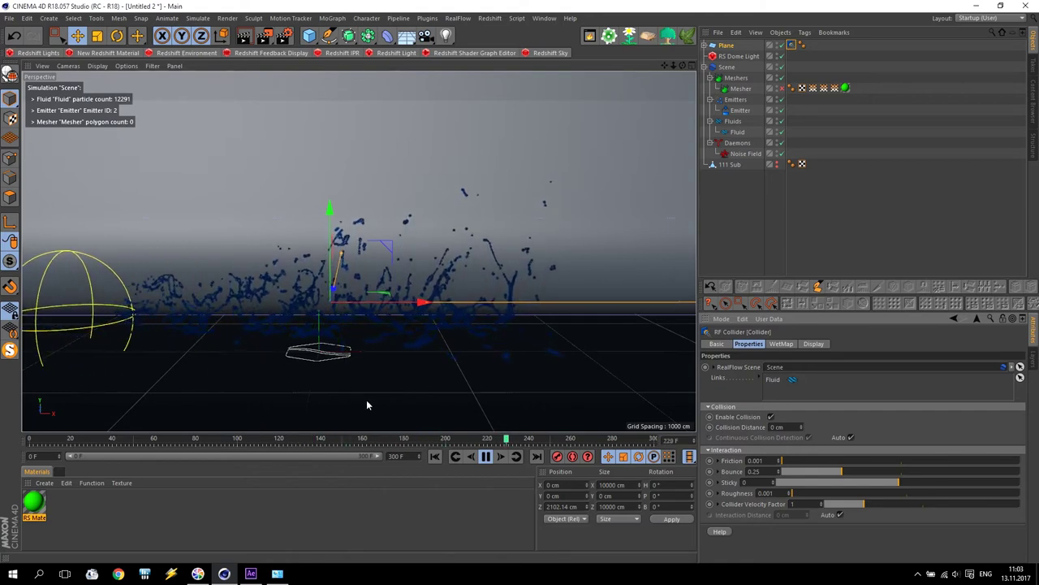
left_click(485, 457)
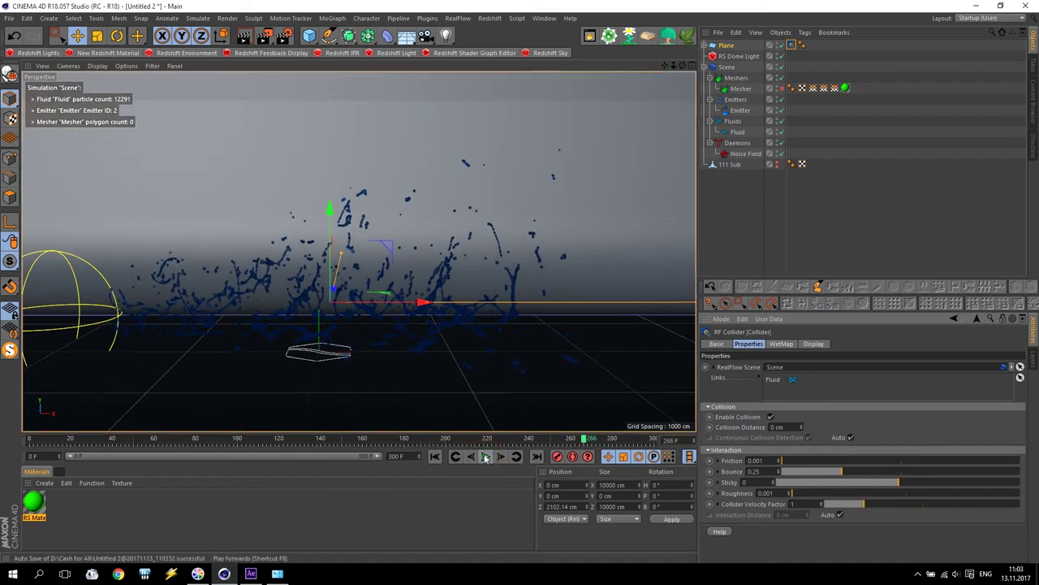
- Examine where the fluid particles meet the plane's floor in the Front and Right views
middle_click(580, 304)
middle_click(541, 323)
scroll(541, 318, "down", 6)
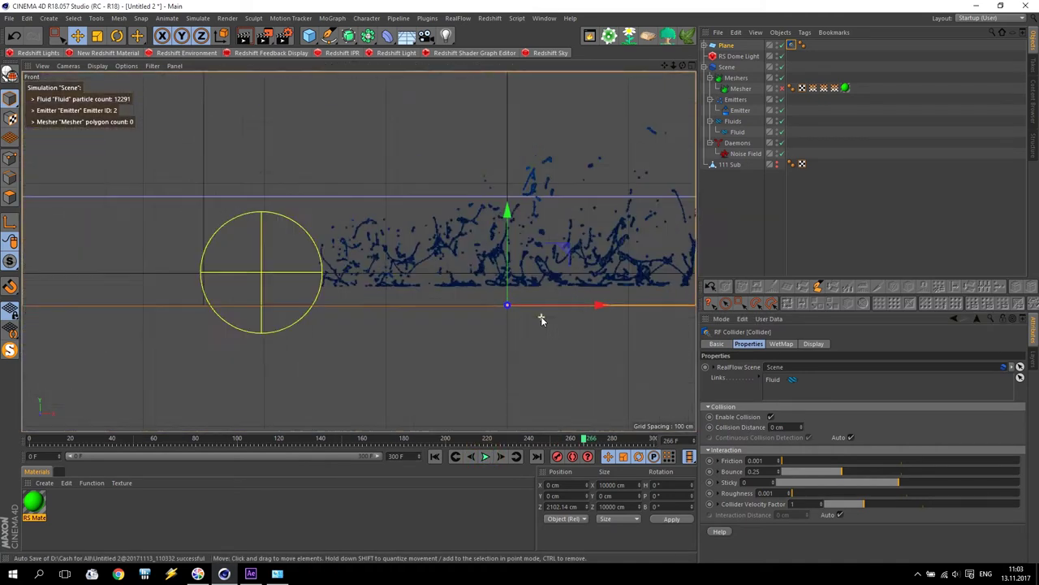
middle_click_drag(360, 251, 516, 187, "alt")
middle_click(504, 193)
middle_click(193, 323)
scroll(336, 317, "up", 3)
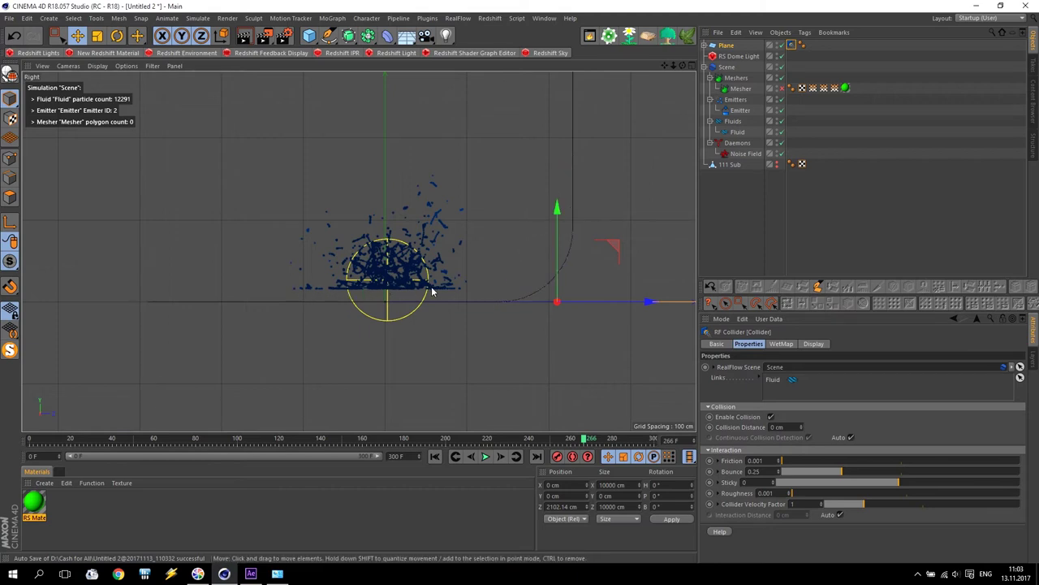
scroll(388, 286, "up", 5)
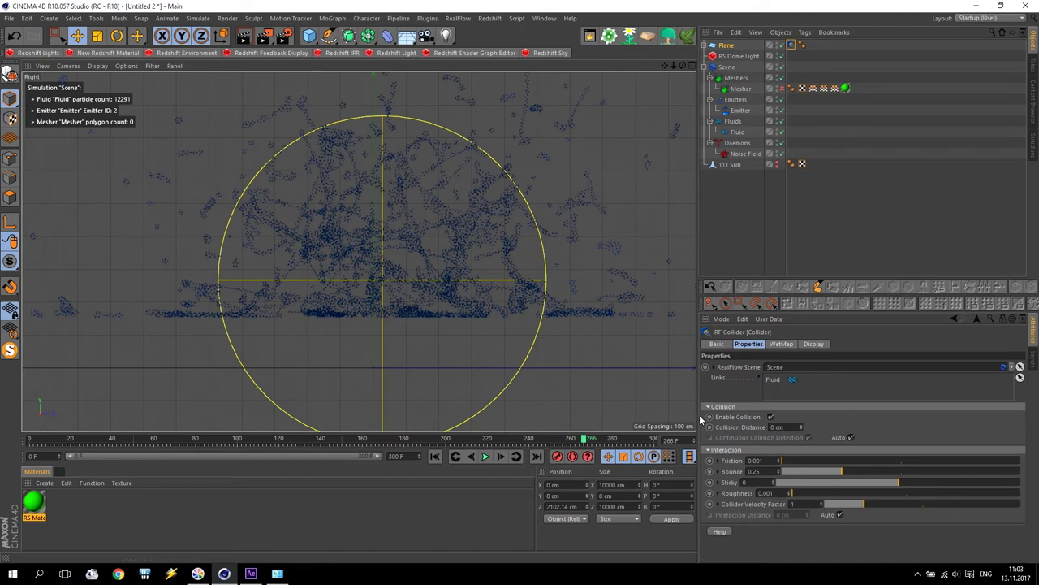
- Temporarily display the Collider's collision geometry to inspect it around the plane, and open the WetMap settings
left_click(814, 344)
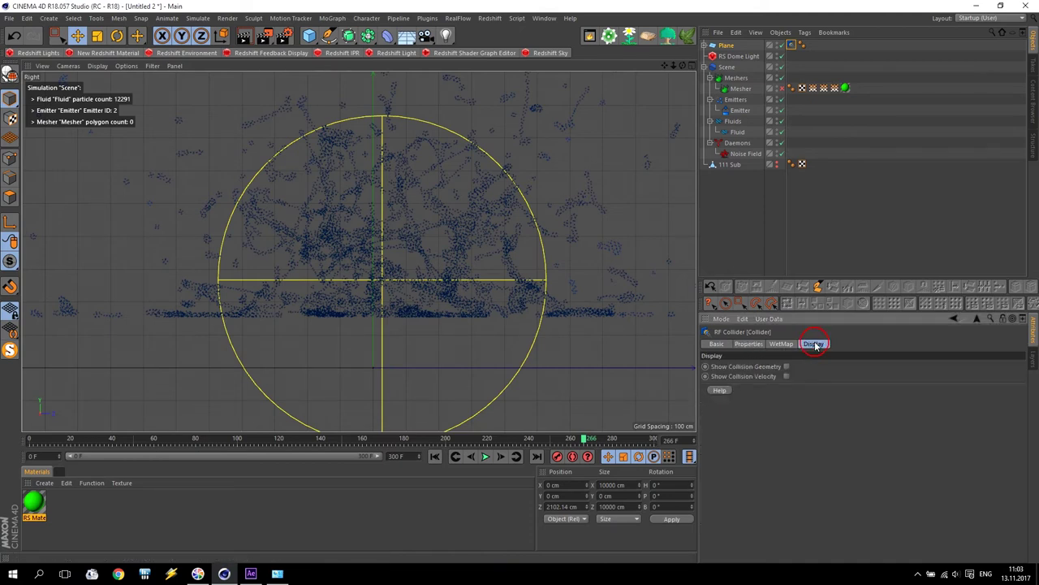
left_click(787, 367)
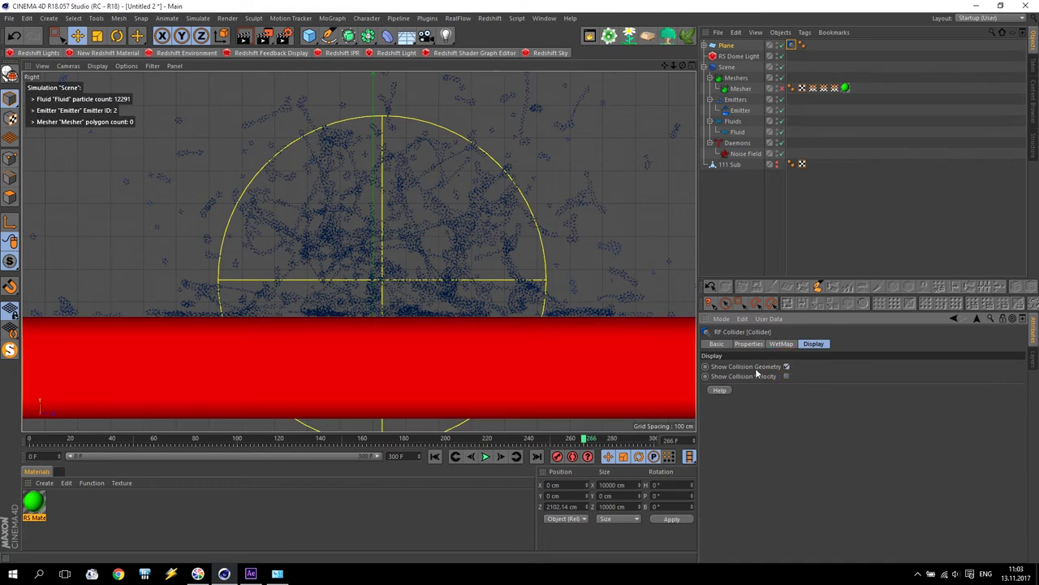
scroll(506, 354, "down", 5)
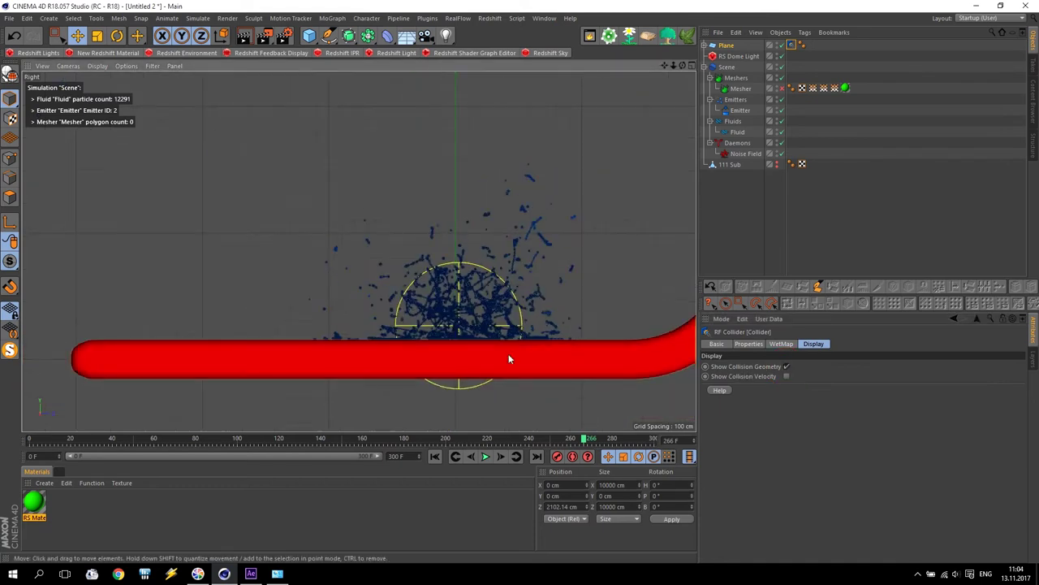
left_click(787, 367)
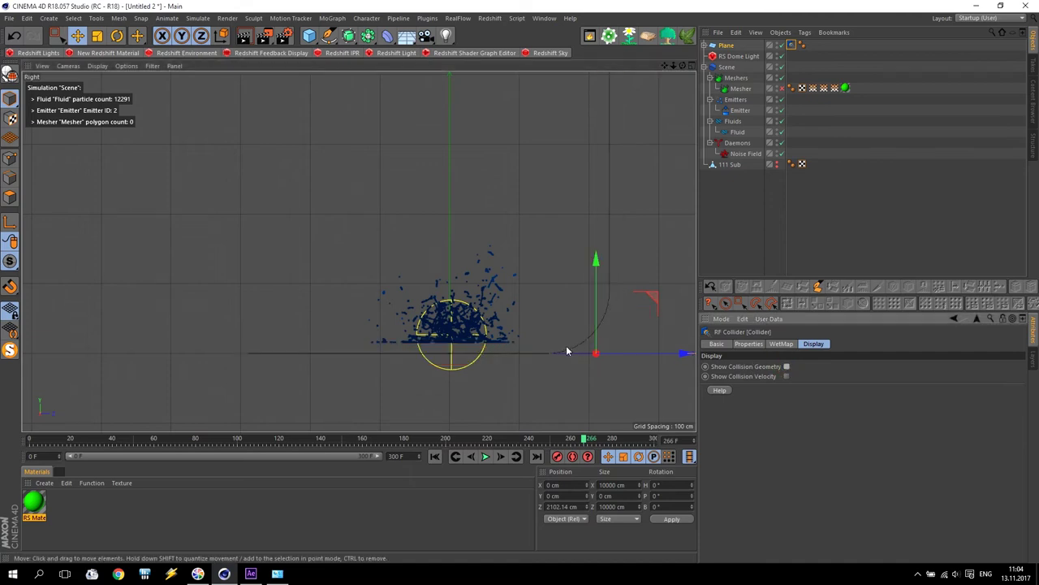
left_click(781, 344)
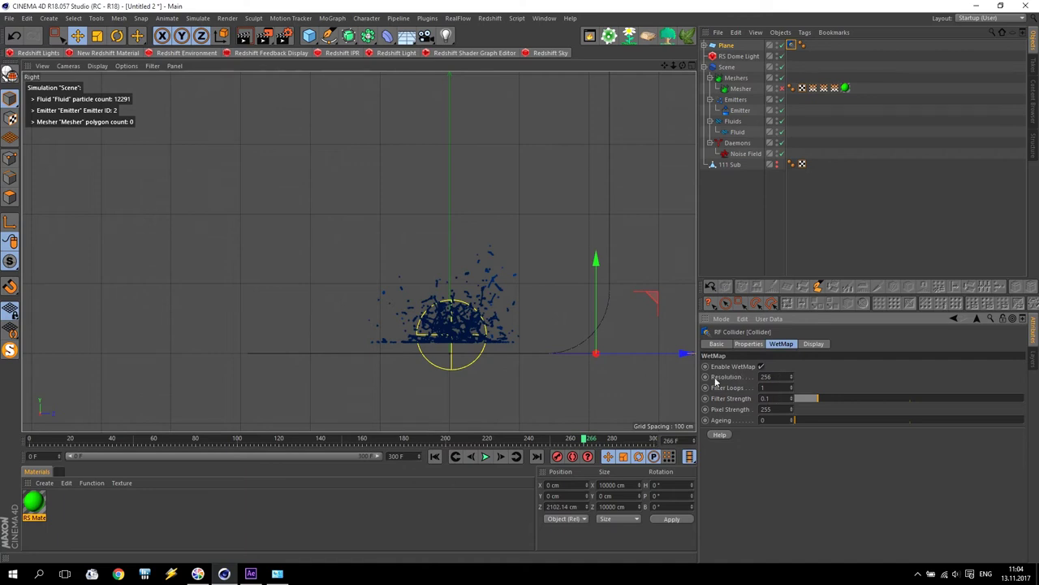
- Display the Collider's collision geometry, raise its collision distance to 1140 cm and run the simulation to frame 267
left_click(749, 344)
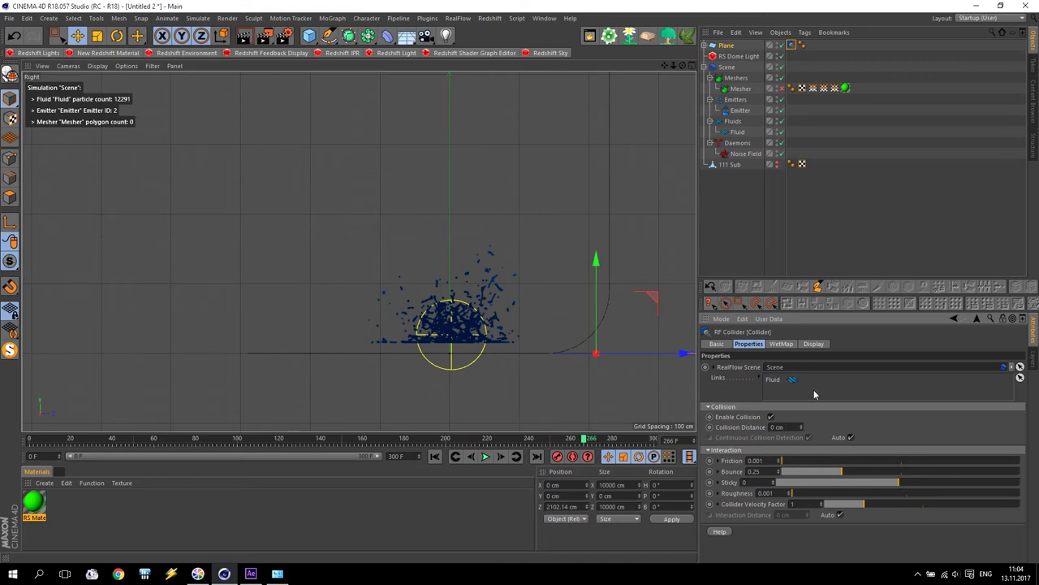
left_click(814, 345)
left_click(787, 370)
left_click(748, 345)
left_click(708, 425)
type("200")
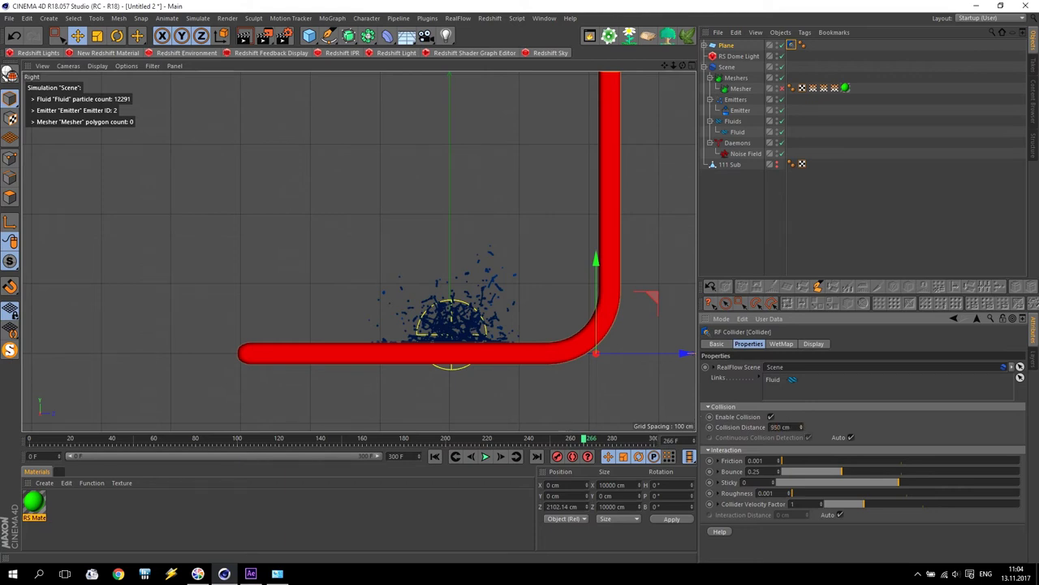
left_click(485, 457)
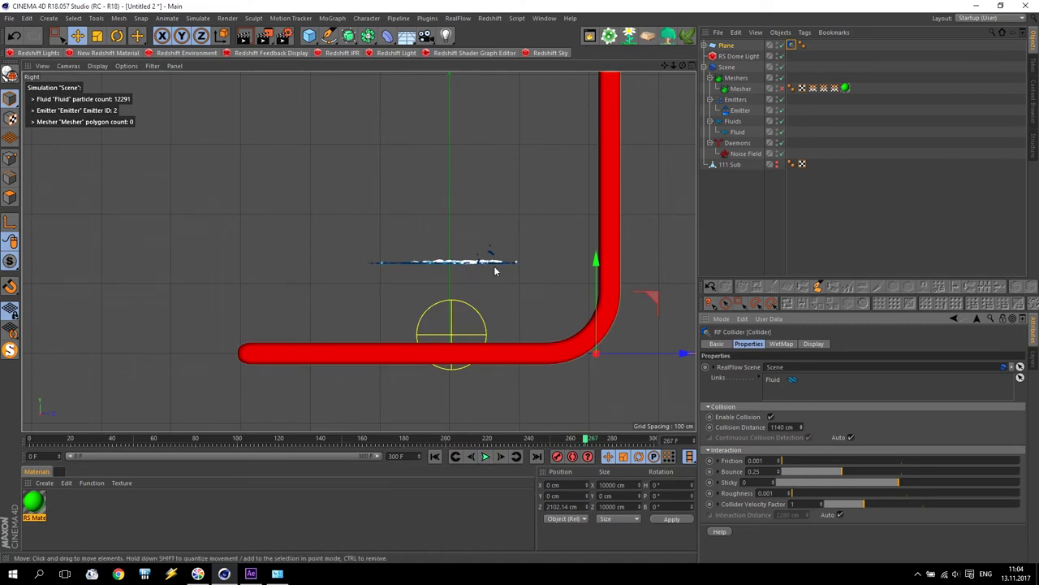
- Reduce the Collider's collision distance again, hide its collision geometry and return to the first frame
left_click_drag(799, 424, 630, 424)
left_click(813, 344)
left_click(786, 367)
left_click(434, 456)
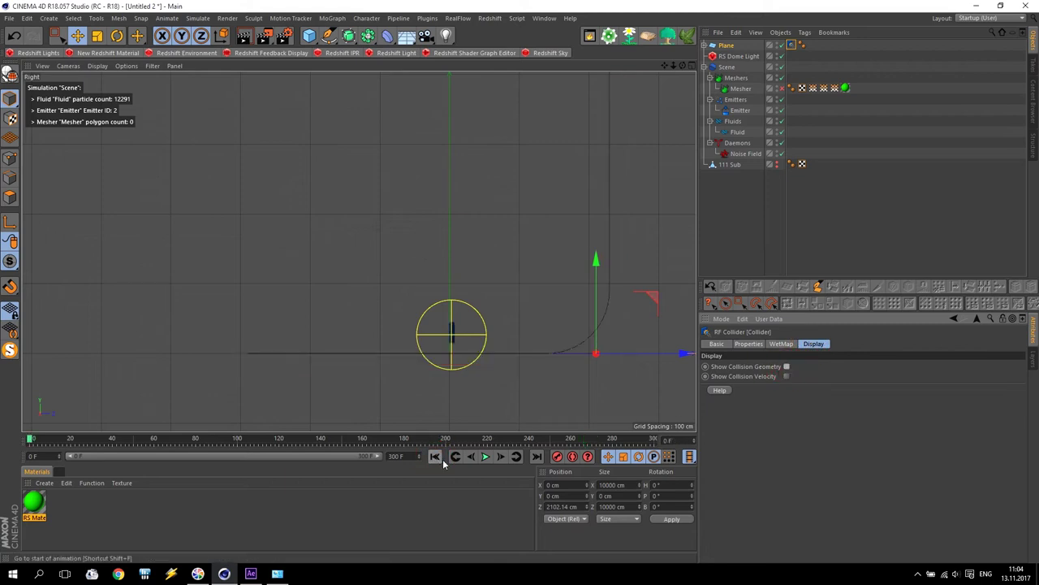
- Duplicate the Plane and leave the Collider tag only on the original, removing it from the copy
left_click(726, 46)
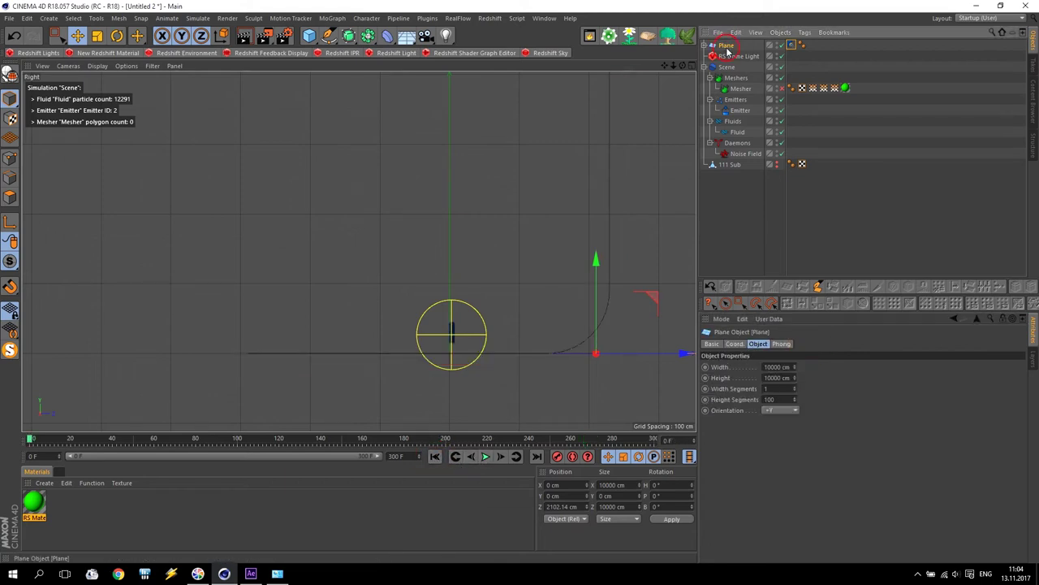
key("ctrl+c")
key("ctrl+v")
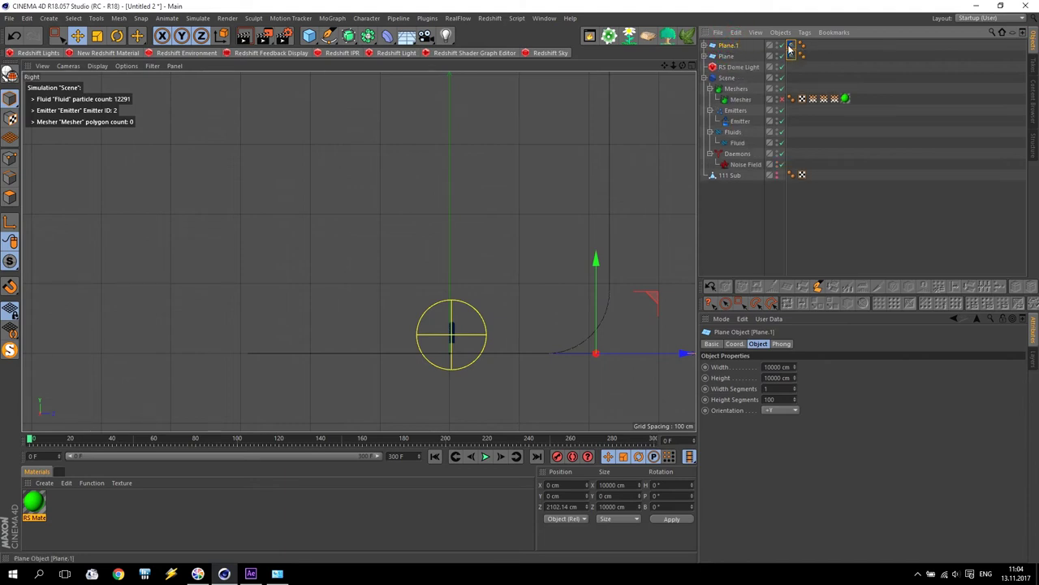
left_click_drag(791, 48, 725, 59)
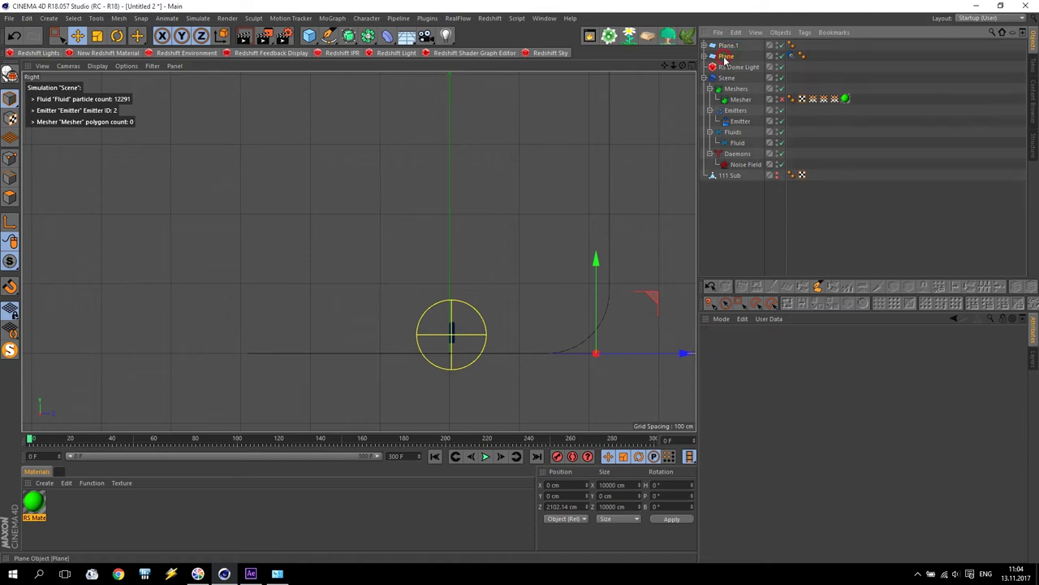
- Display the original Plane's collision geometry and lower that plane to about -133 cm in Y
left_click(791, 55)
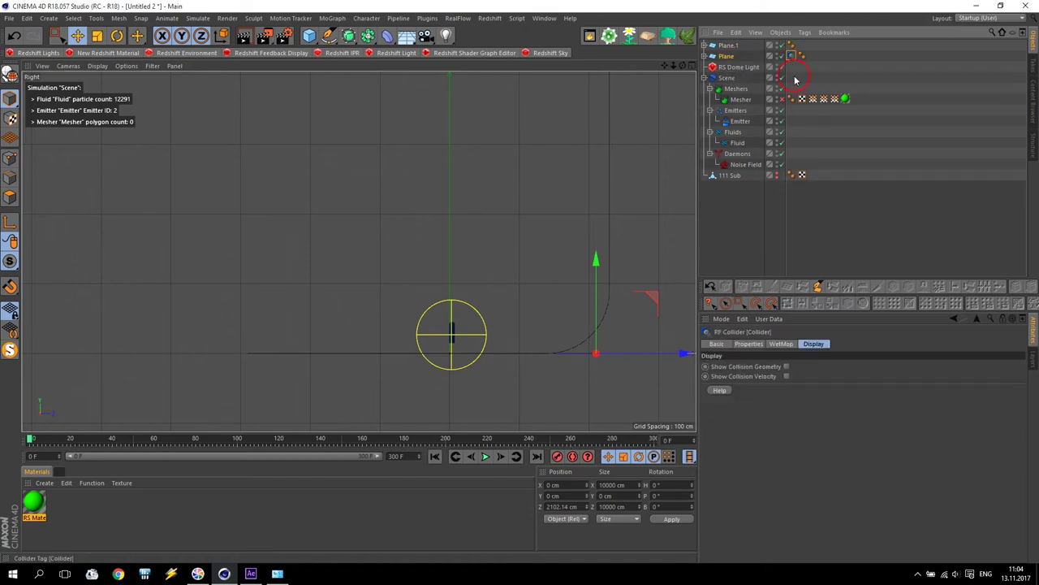
left_click(786, 366)
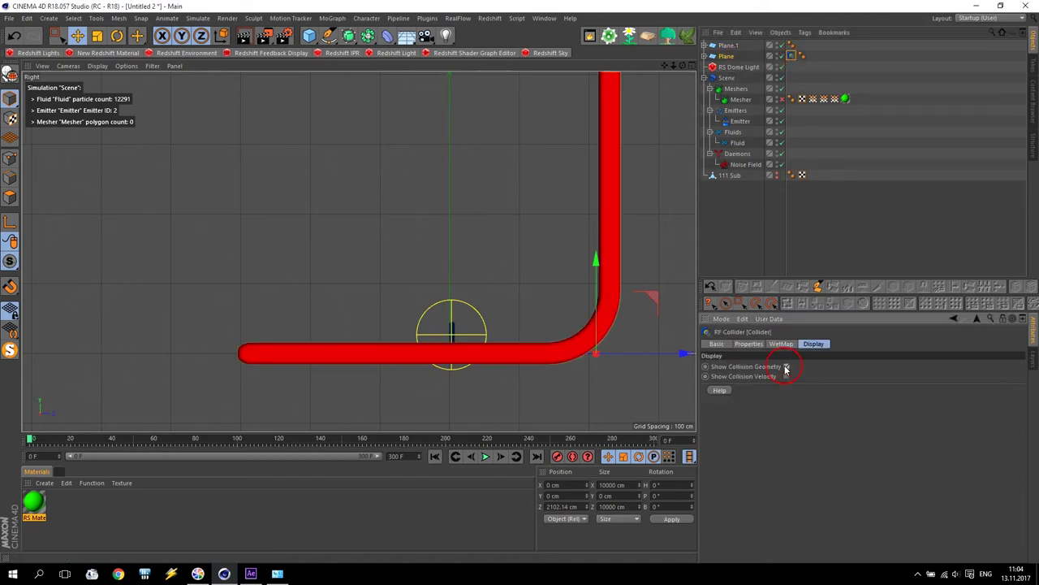
scroll(544, 359, "up", 3)
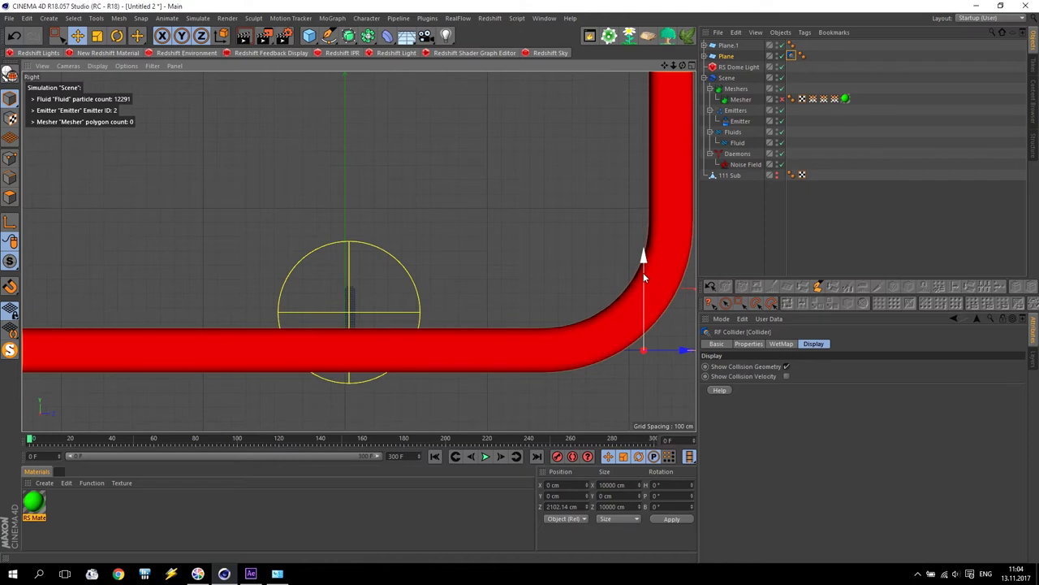
left_click_drag(643, 273, 642, 297)
left_click(486, 456)
left_click(433, 457)
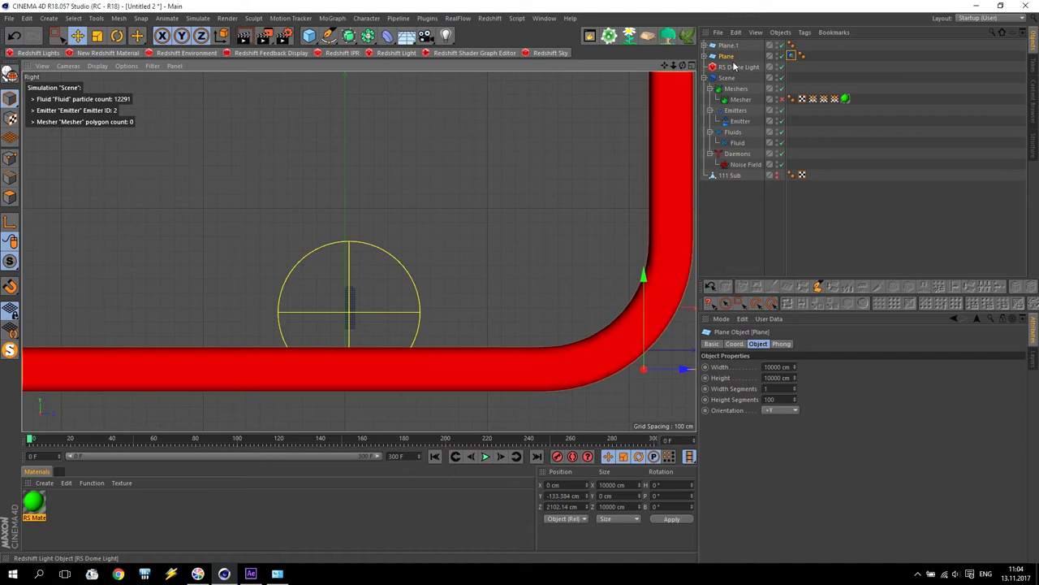
- Move Plane.1 onto the top surface of the collision geometry, at about Y 23 cm and Z 1938 cm
left_click_drag(642, 327, 656, 300)
left_click_drag(687, 348, 659, 348)
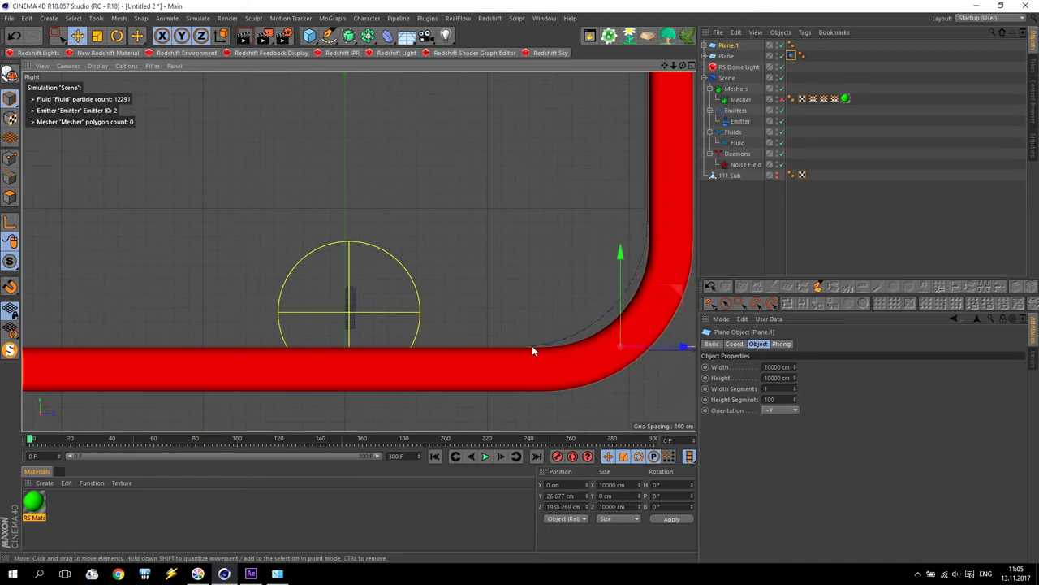
left_click_drag(656, 349, 656, 349)
left_click_drag(620, 313, 622, 310)
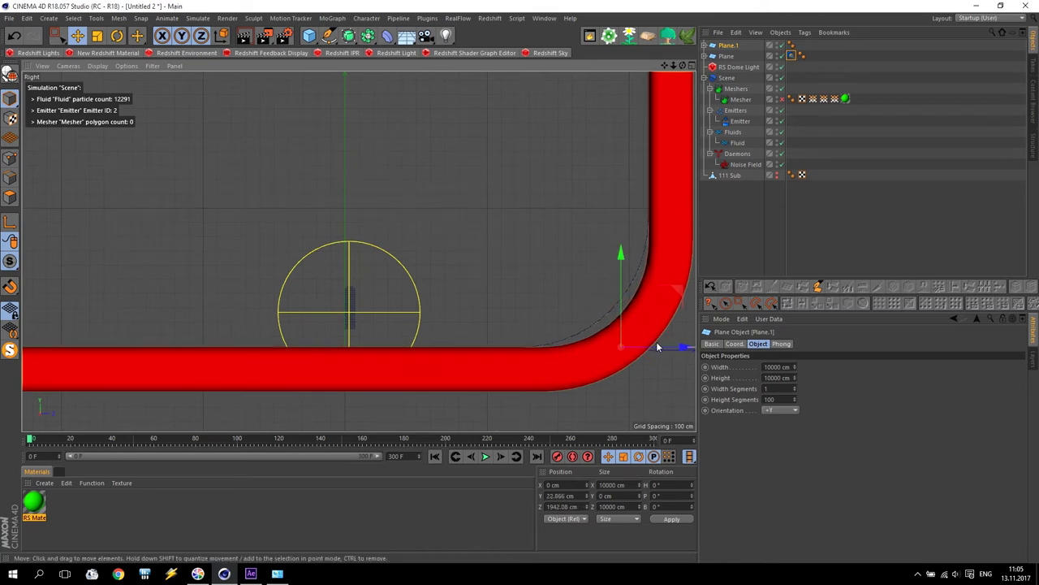
left_click_drag(658, 347, 657, 348)
- Turn off the Collider's collision geometry display and hide the original Plane in the viewport
left_click(792, 45)
left_click(786, 367)
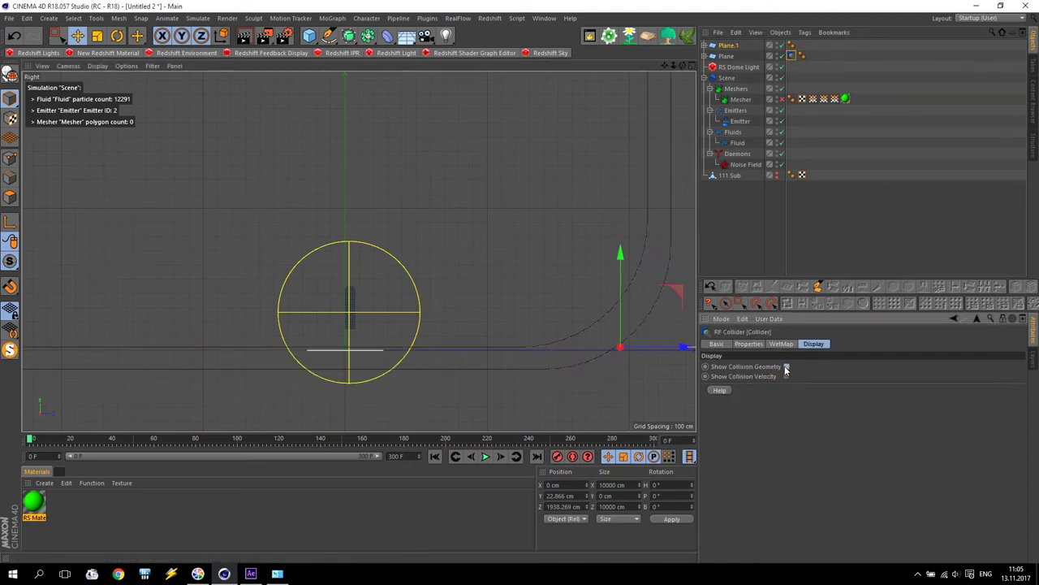
left_click(729, 57)
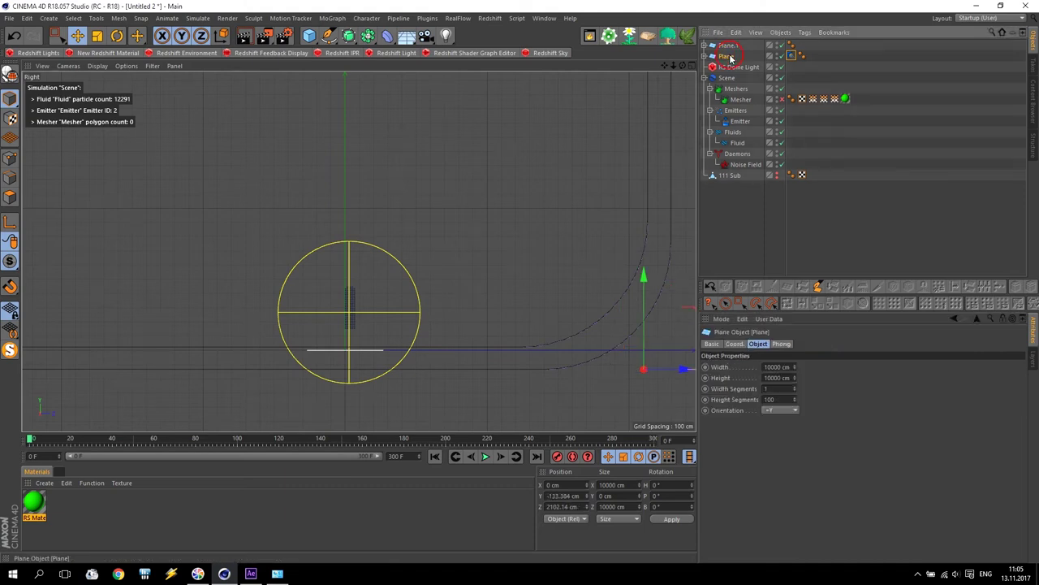
left_click(777, 56)
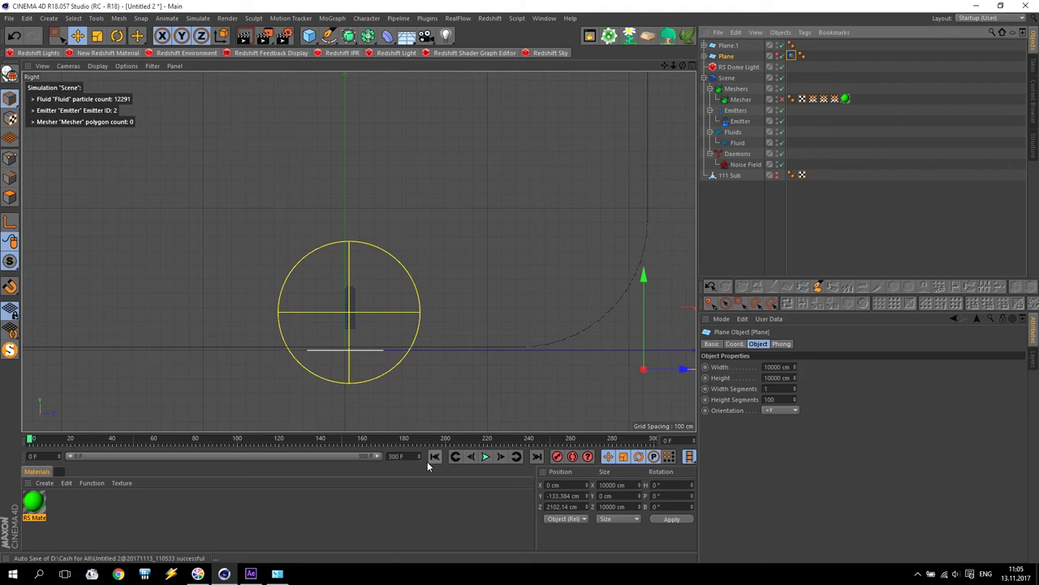
- Play the simulation to about frame 225 and check where the particles land relative to Plane.1
left_click(486, 457)
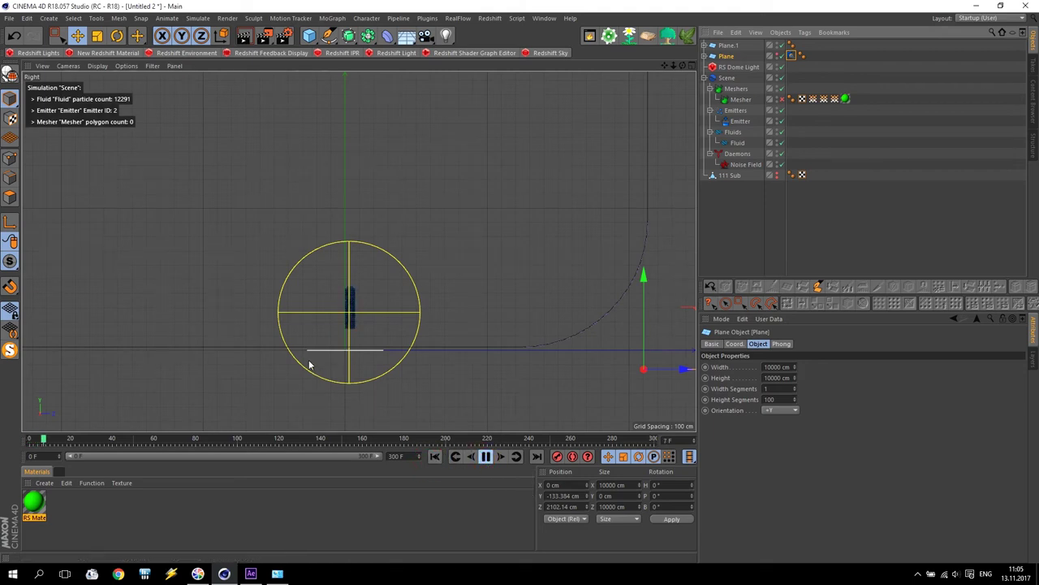
scroll(310, 361, "up", 4)
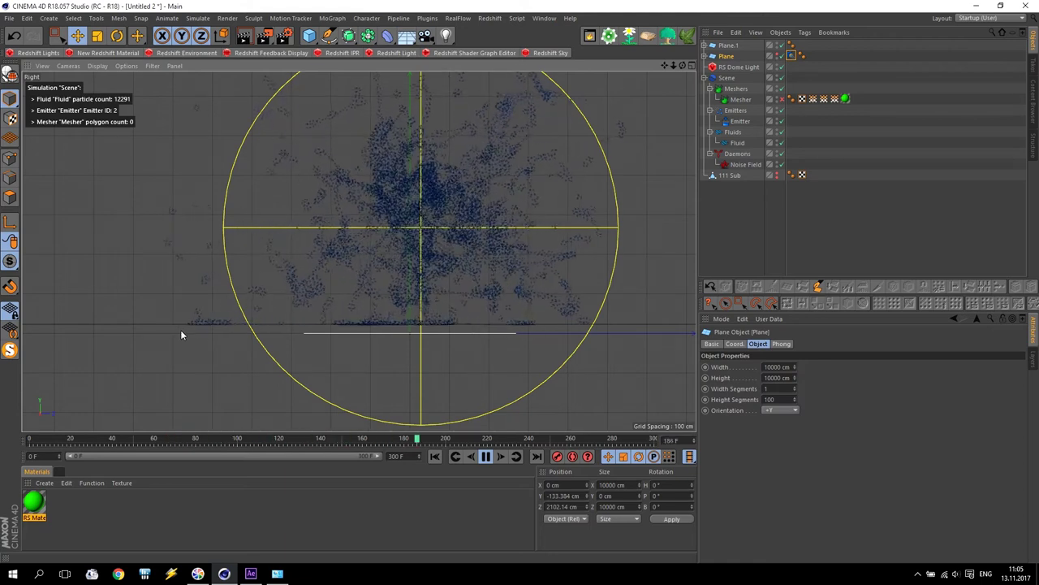
key("F8")
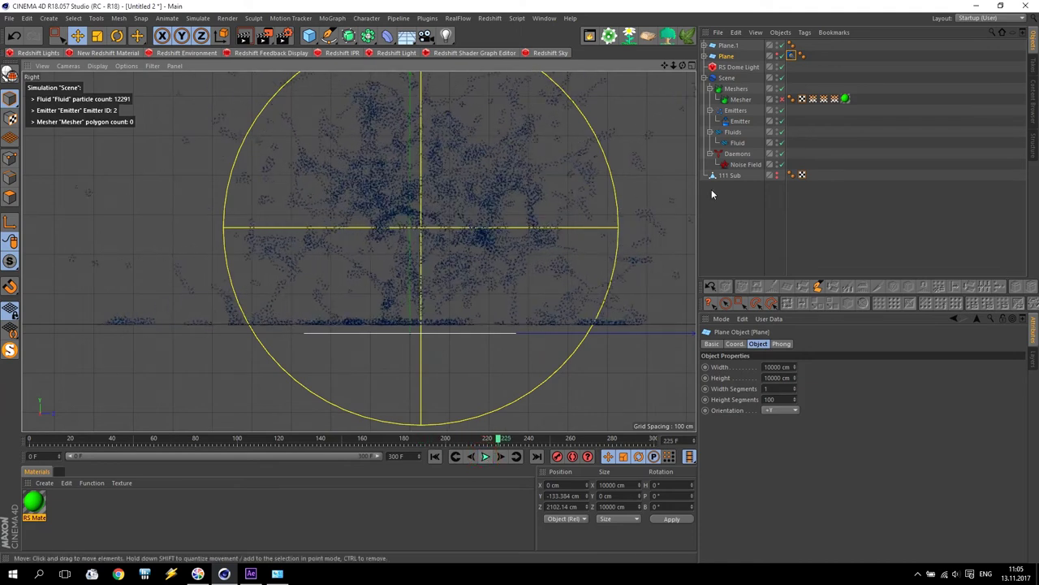
- Adjust Plane.1's height against the settled particles and set its Y position to 20 cm
left_click(726, 46)
left_click_drag(664, 65, 280, 53)
scroll(601, 244, "down", 3)
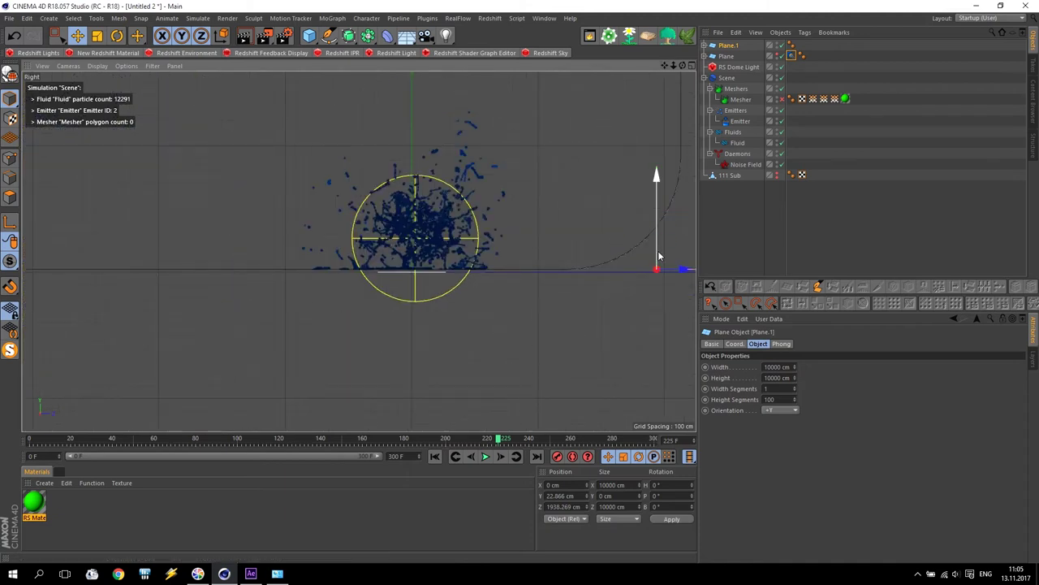
left_click_drag(658, 229, 657, 280)
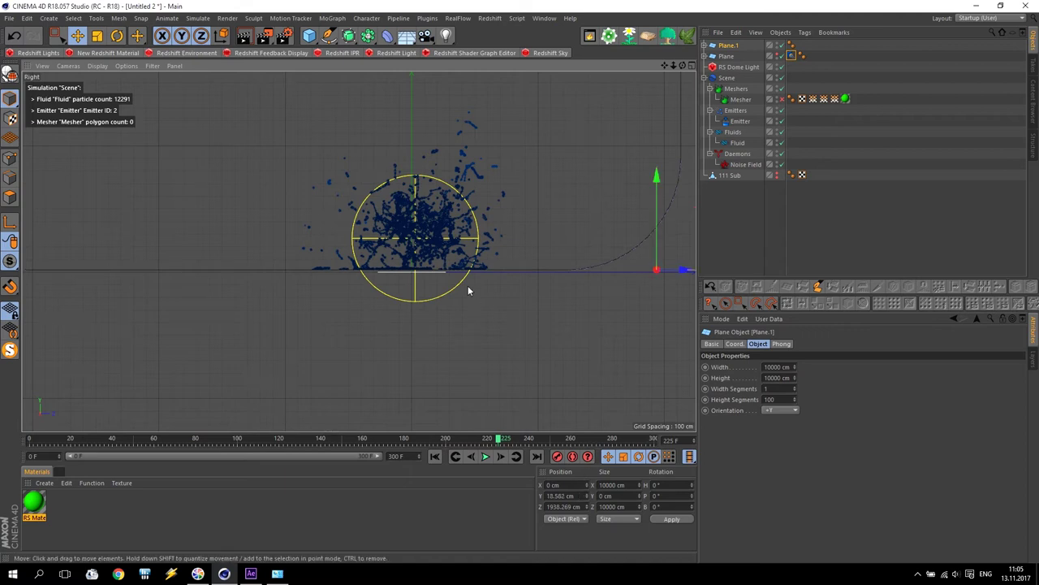
scroll(485, 208, "up", 6)
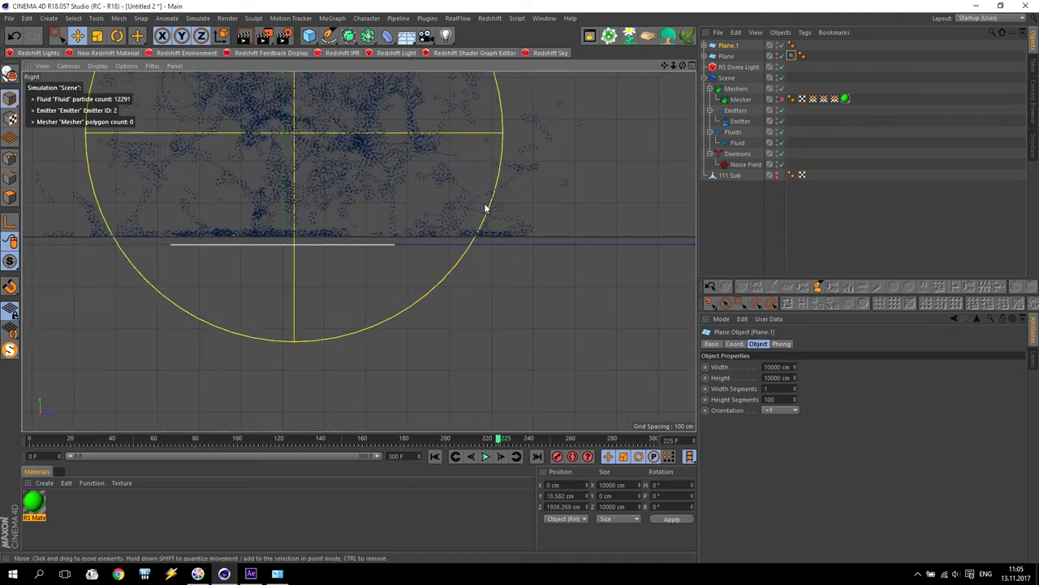
left_click(571, 495)
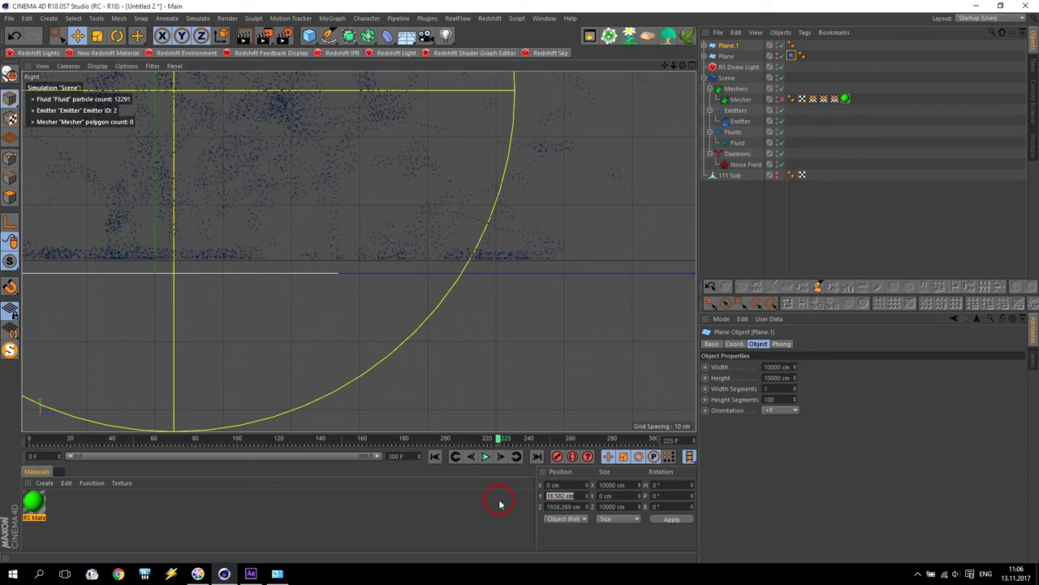
type("20")
key("Return")
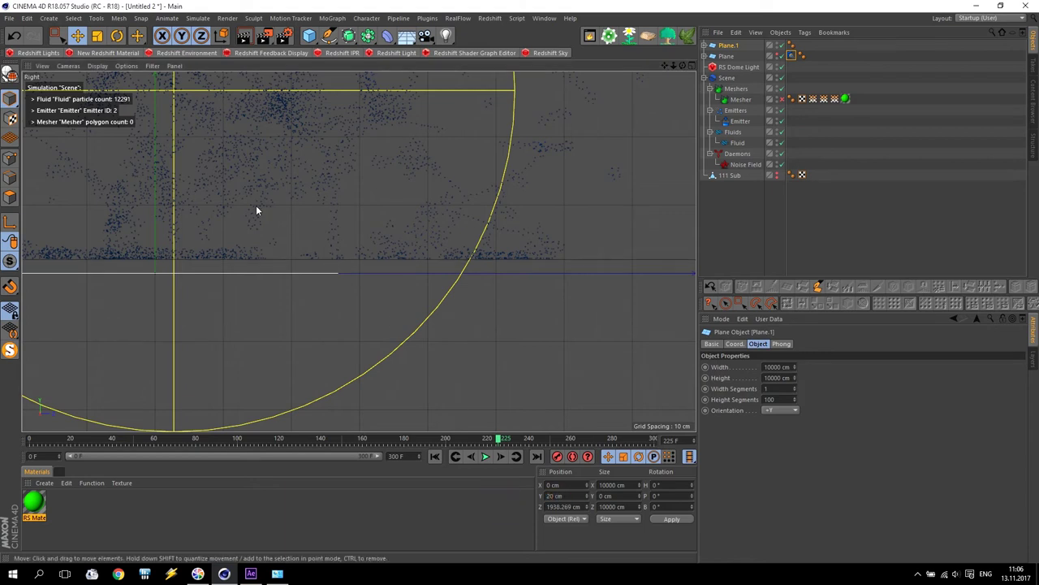
- Return to the first frame in the Perspective view, then create a new Redshift material and open its shader graph
key("shift+f")
middle_click(479, 212)
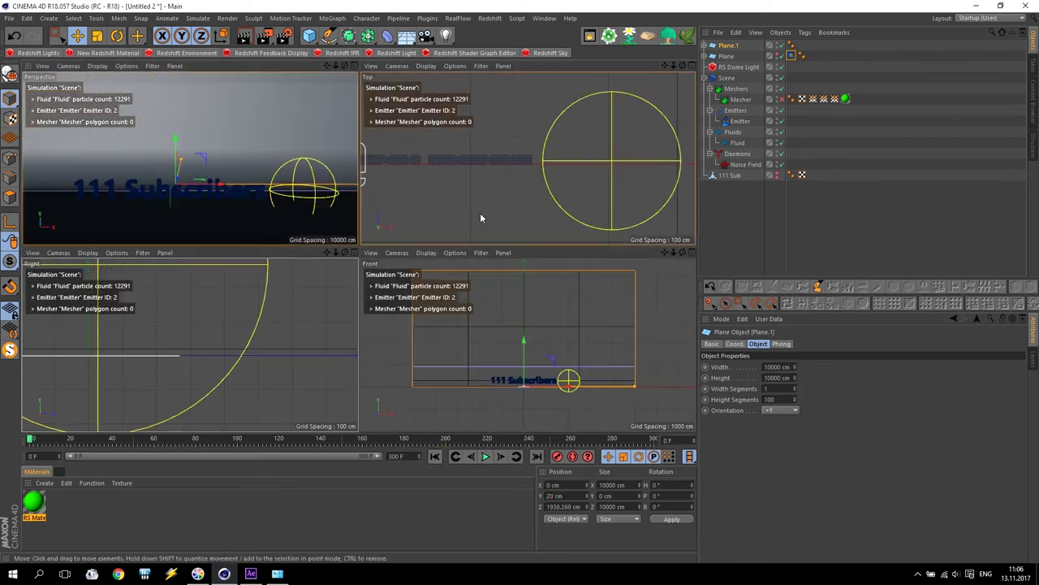
middle_click(272, 213)
scroll(281, 378, "up", 2)
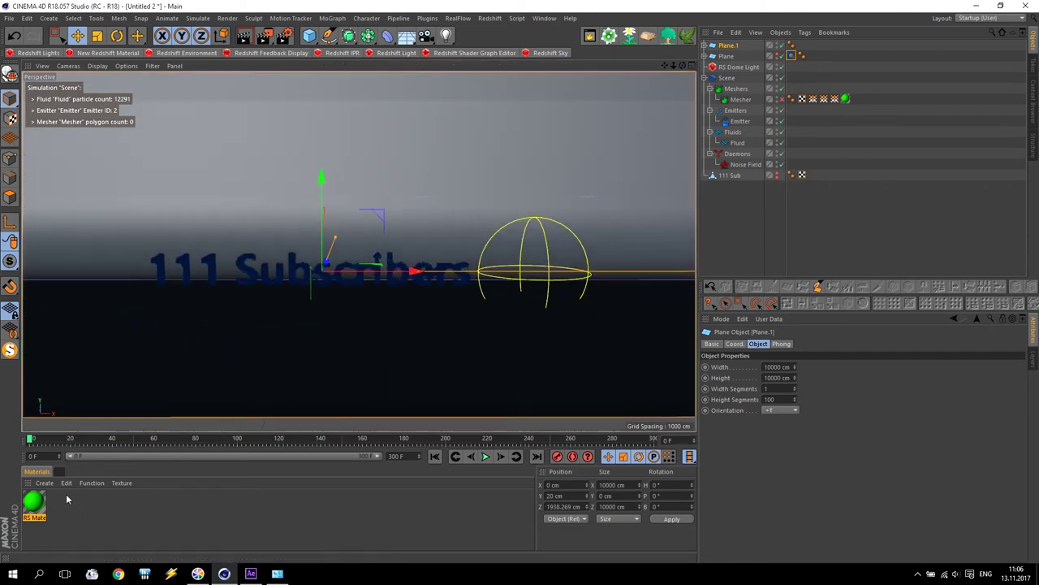
left_click(108, 52)
double_click(33, 503)
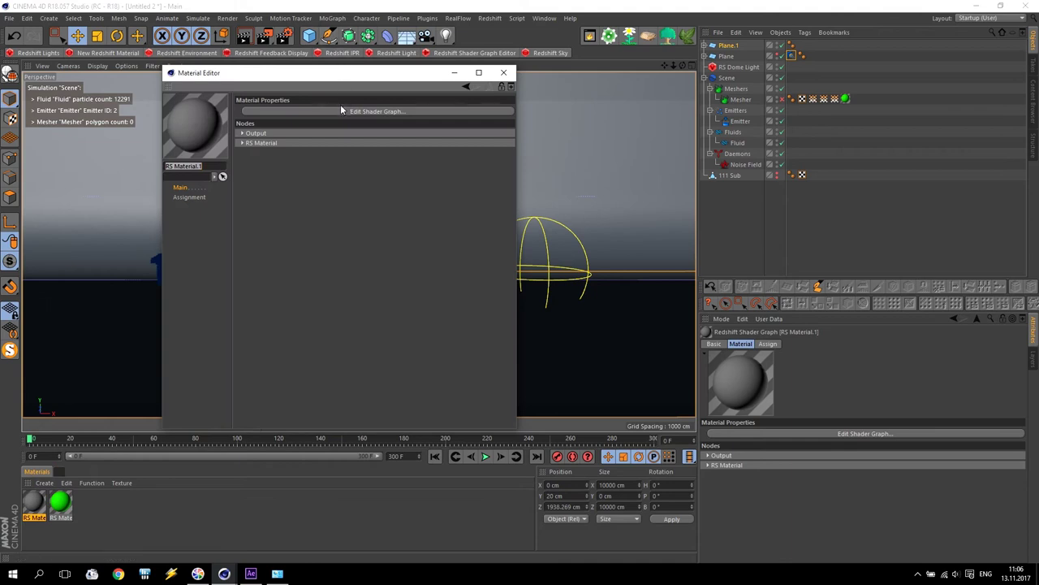
left_click(348, 107)
left_click(420, 25)
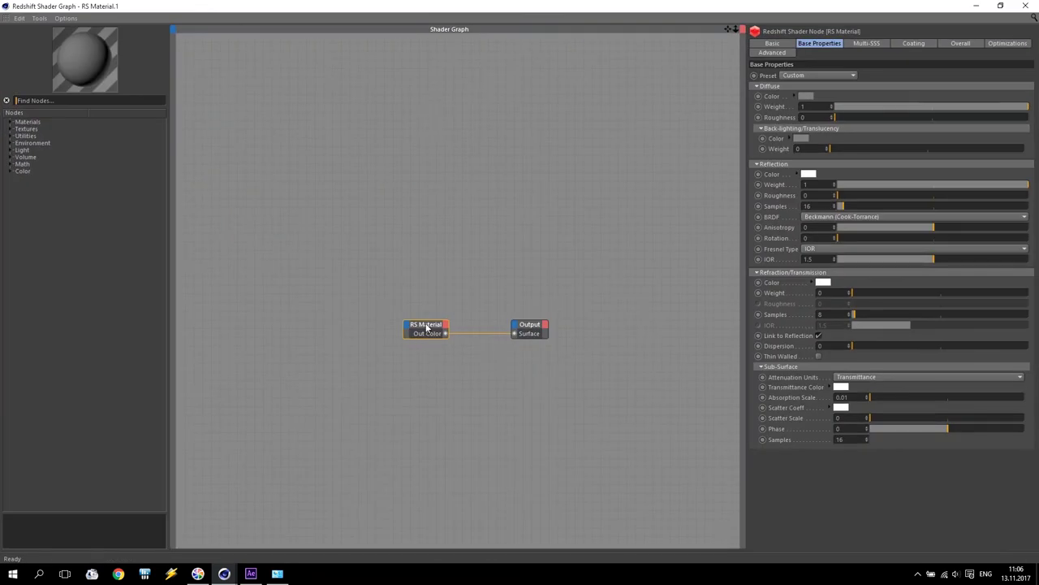
- Give the new material a pure white diffuse color and set its reflection roughness to 0.14
left_click(805, 96)
left_click_drag(849, 118, 866, 117)
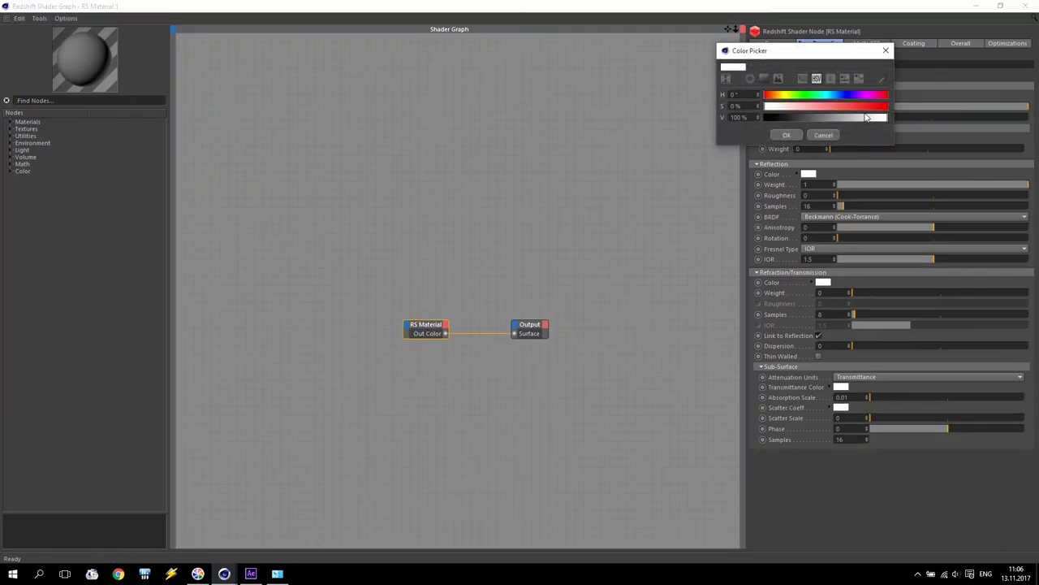
left_click(786, 134)
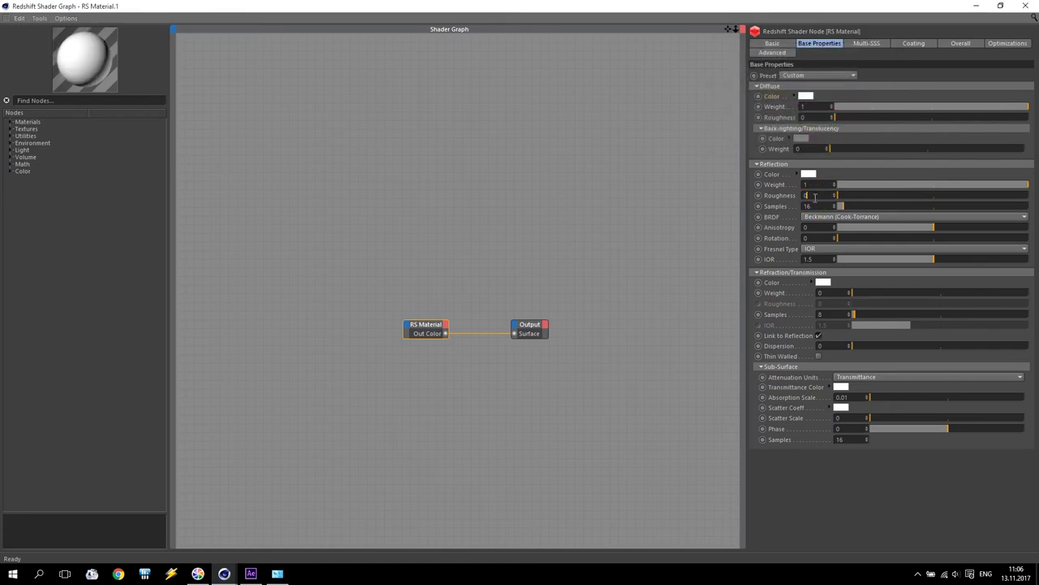
type(".14")
key("Return")
- Close the shader graph and material editor and assign the white material to Plane.1
left_click(1026, 6)
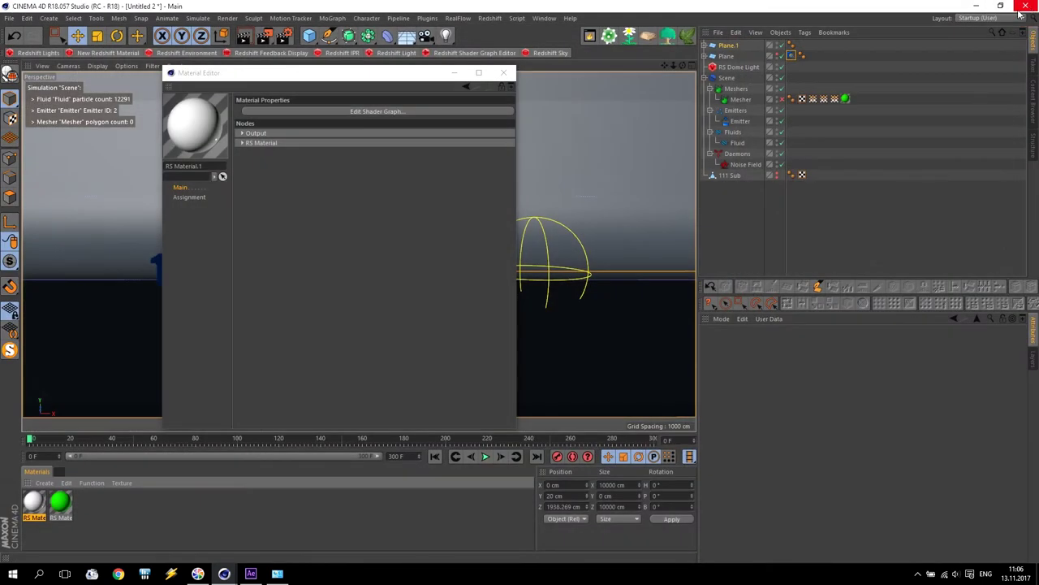
left_click(505, 73)
left_click_drag(784, 17, 734, 47)
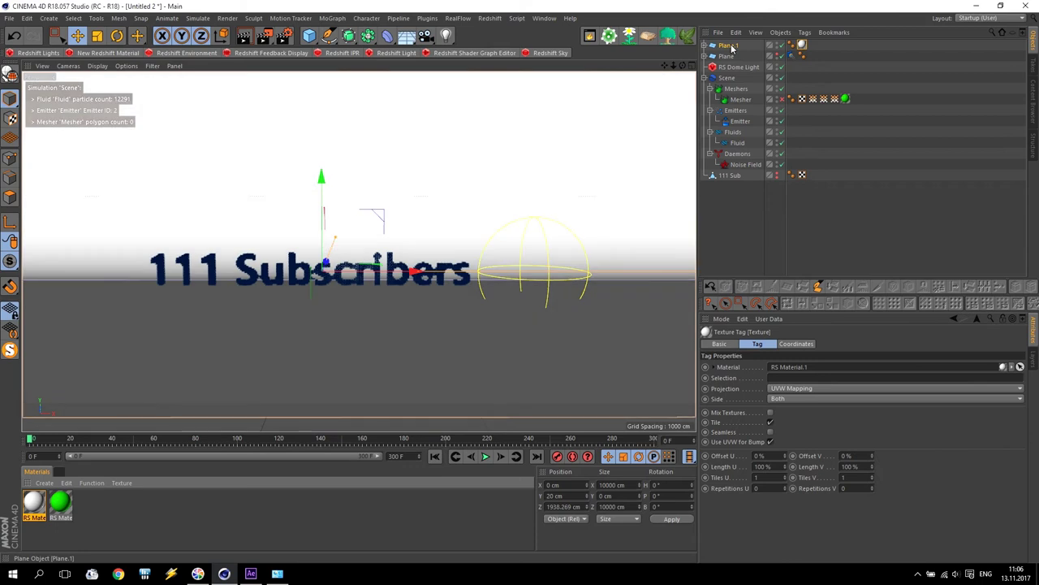
- Open the green fluid material's shader graph and set its diffuse weight to 0
double_click(60, 502)
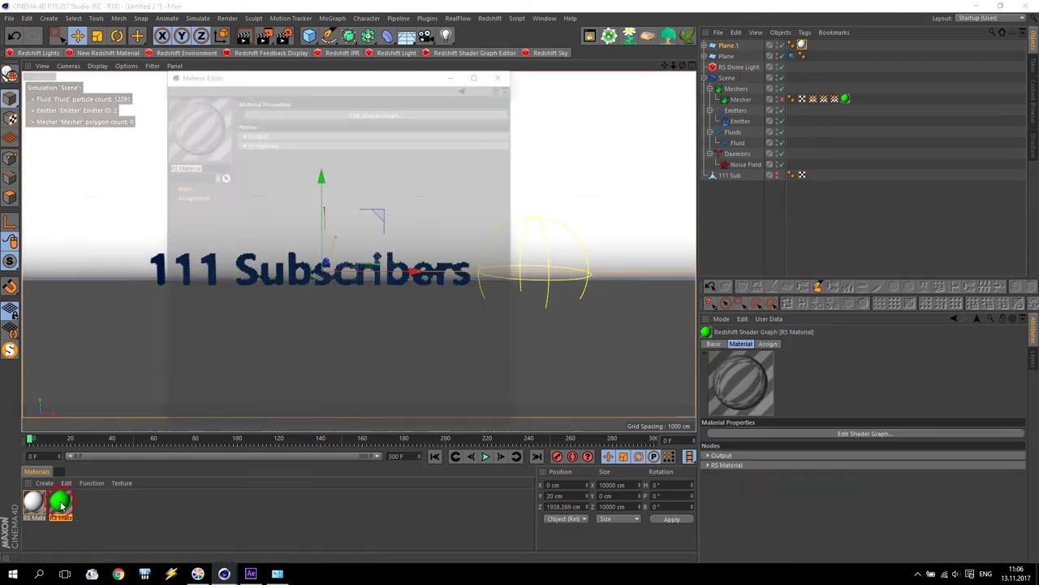
left_click(367, 113)
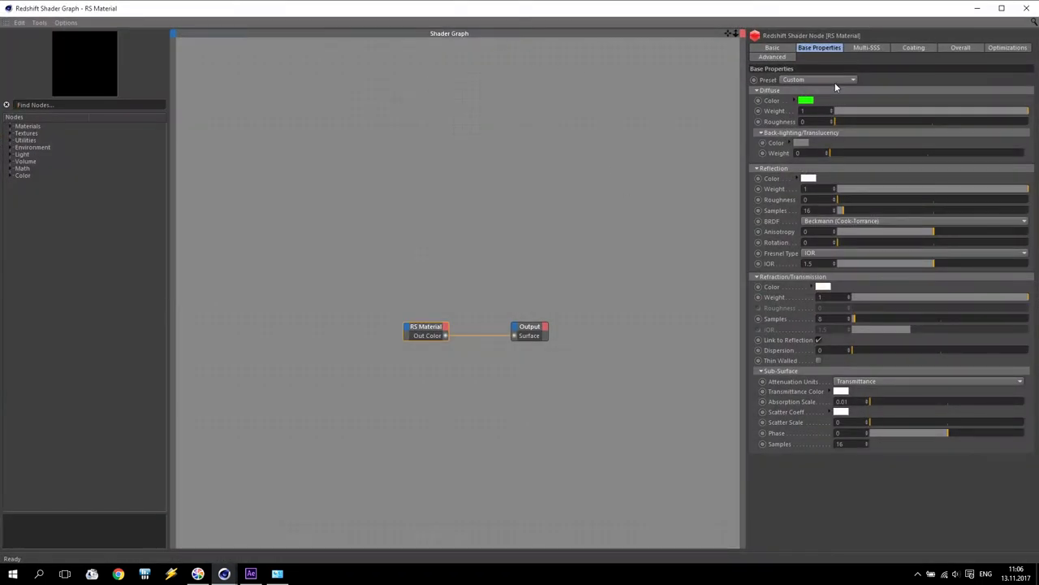
left_click_drag(888, 109, 798, 119)
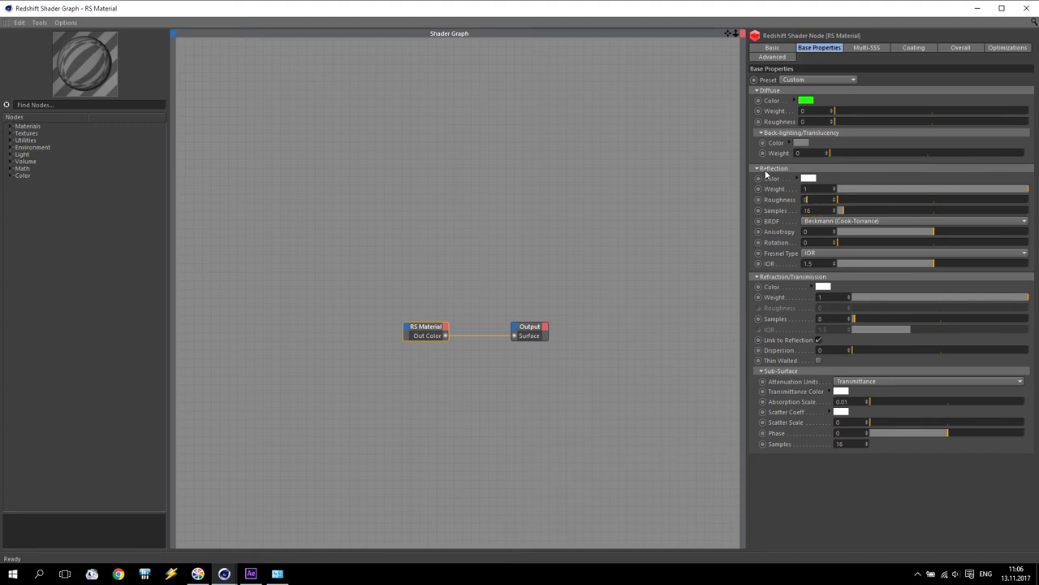
- Set the fluid material's reflection roughness to 0.2 and its refraction color to dark red with 100% saturation and 50% value
type(".2")
key("Return")
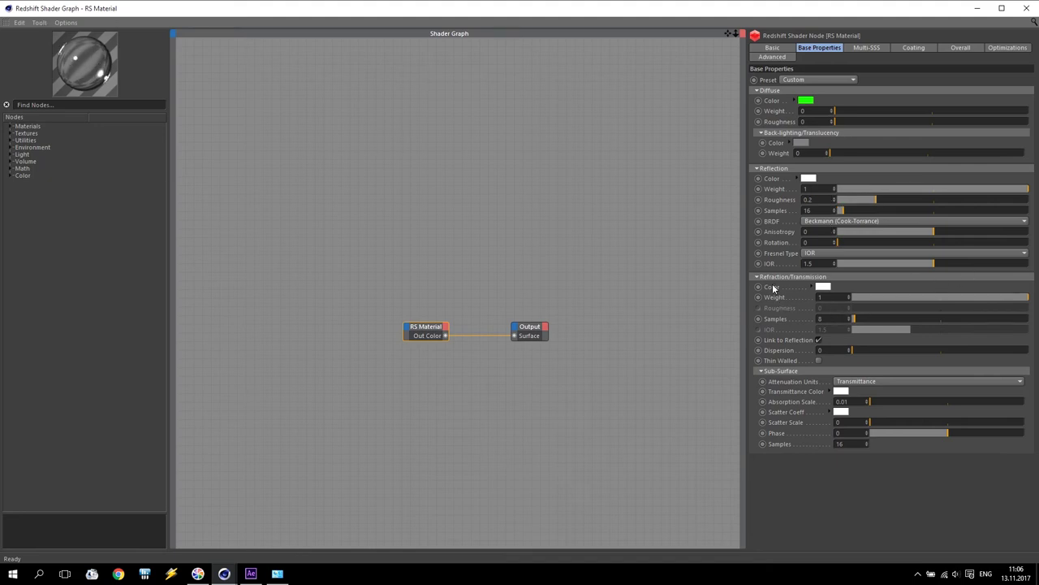
left_click(823, 286)
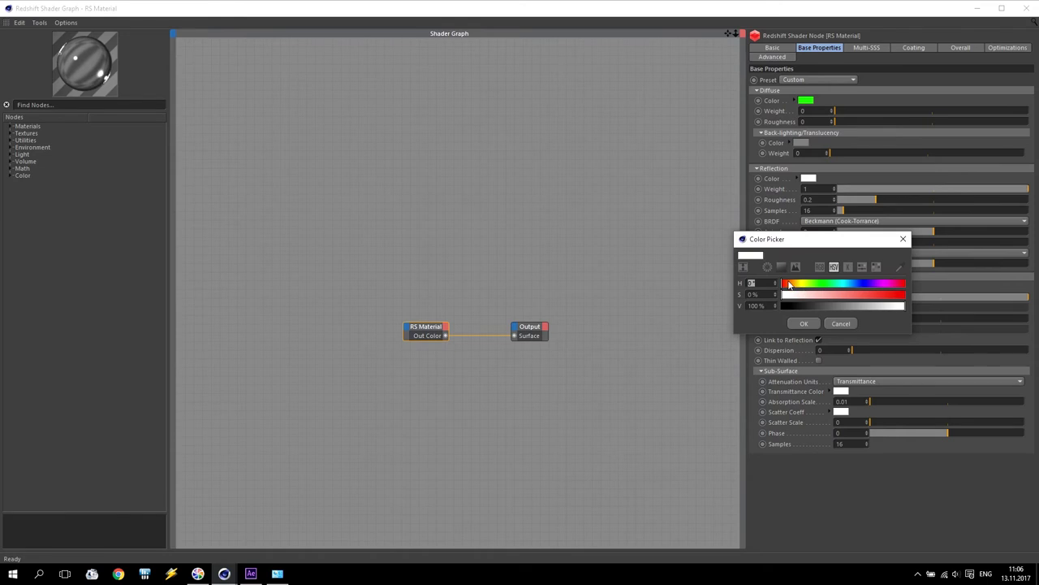
left_click_drag(841, 294, 960, 303)
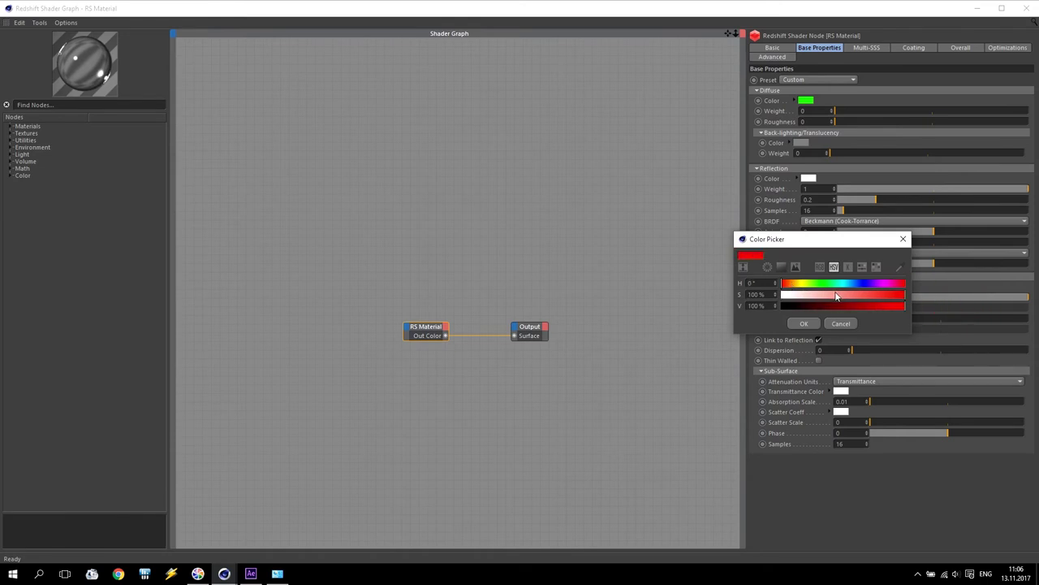
left_click(842, 305)
double_click(760, 306)
type("50")
key("Return")
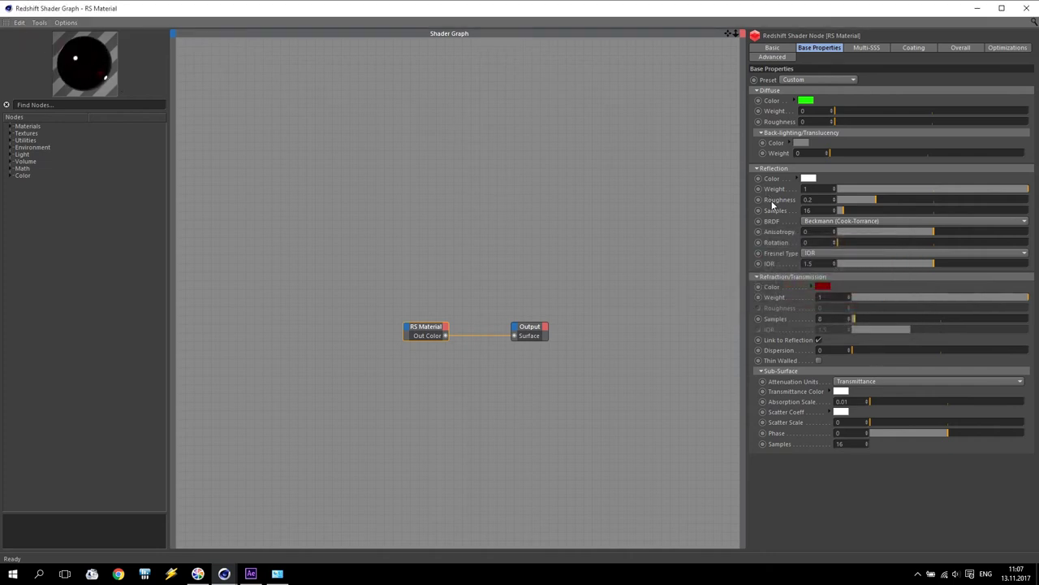
- Try another reflection roughness on the fluid material and set it back to 0.2
type("1")
key("Return")
left_click(826, 199)
key("BackSpace")
type("2")
key("Return")
- Close the shader graph and play the simulation from the first frame
left_click(1030, 11)
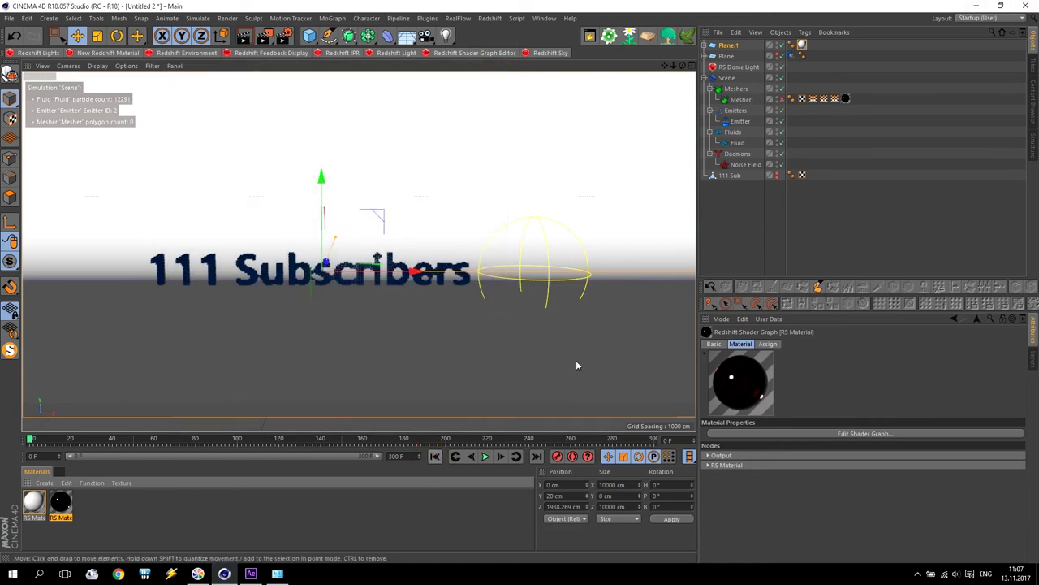
left_click(487, 457)
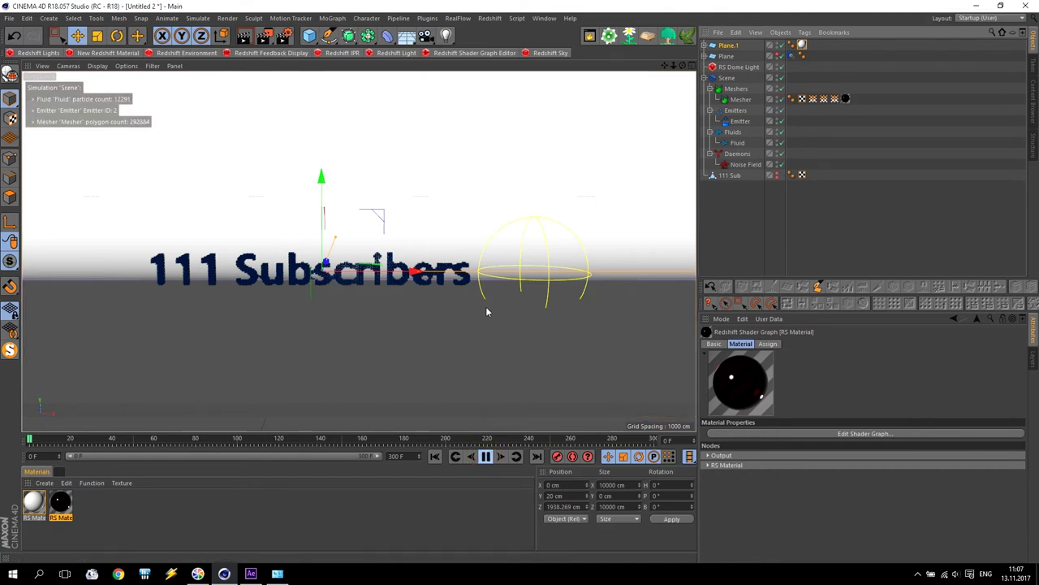
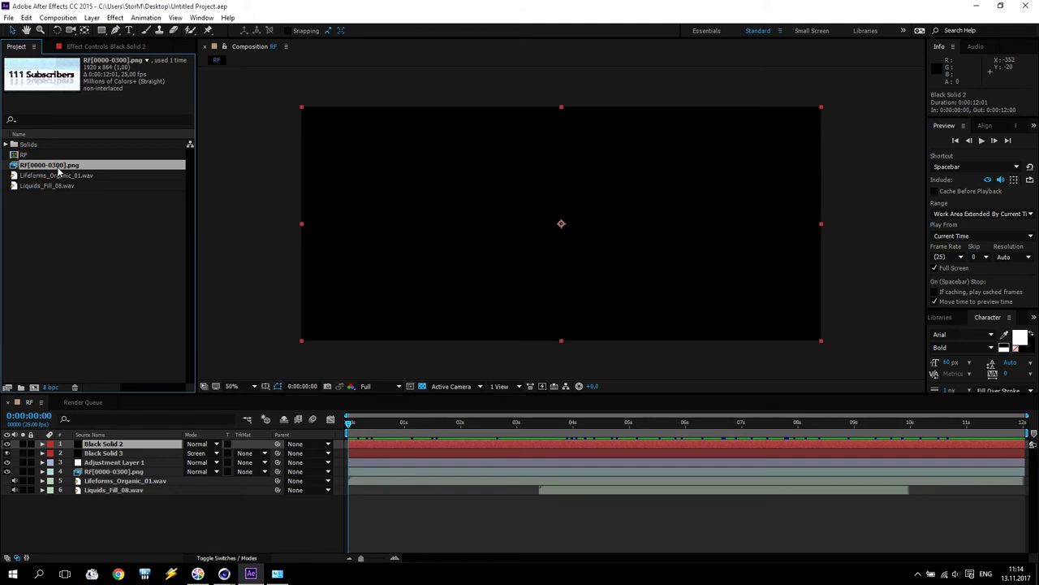
- In After Effects, create a new composition from the RF[0000-0300].png sequence
left_click_drag(55, 166, 34, 387)
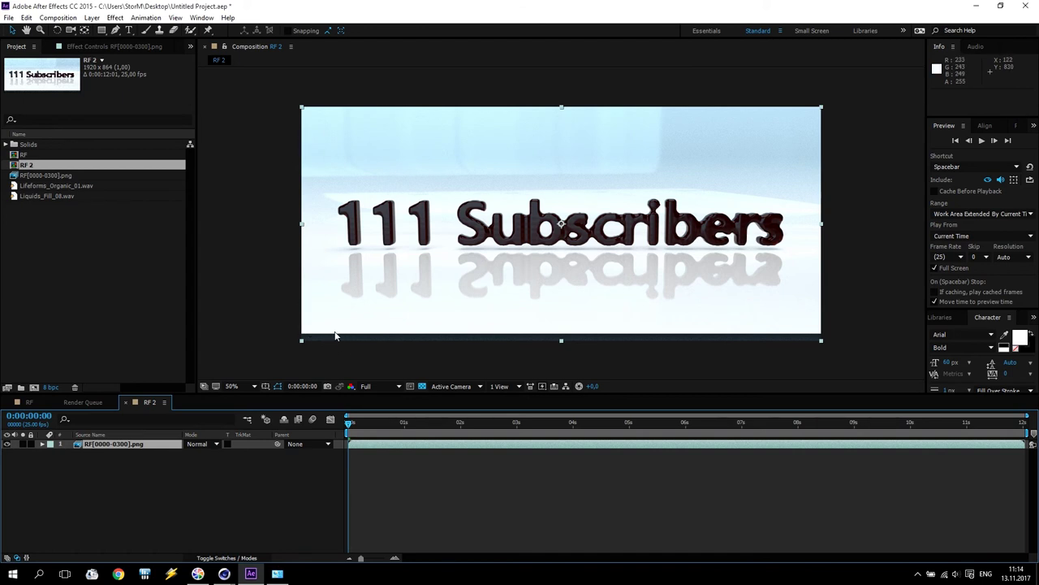
left_click_drag(349, 423, 799, 425)
left_click(124, 446)
key("s")
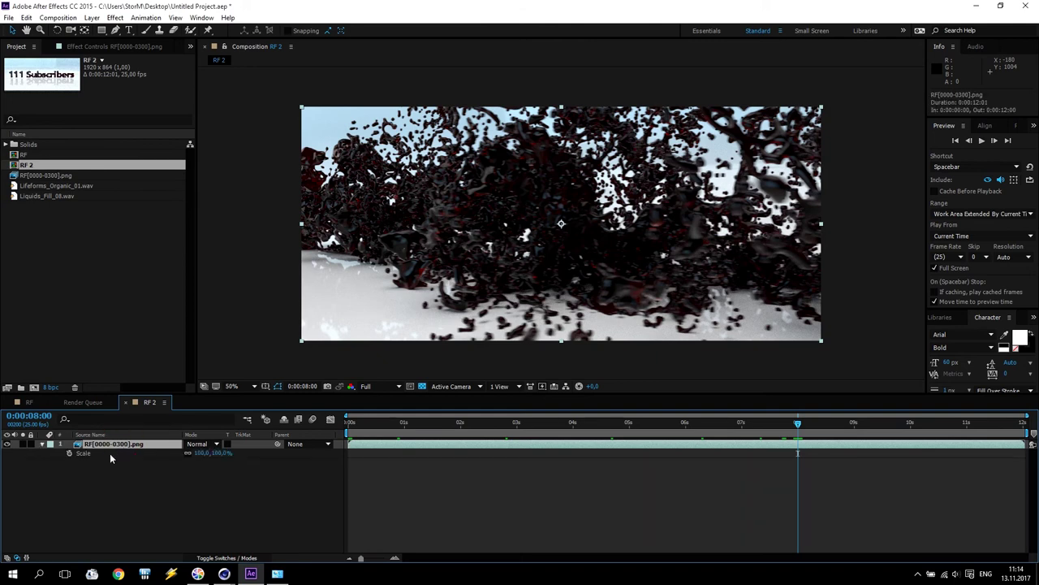
left_click(69, 452)
left_click_drag(795, 423, 1025, 423)
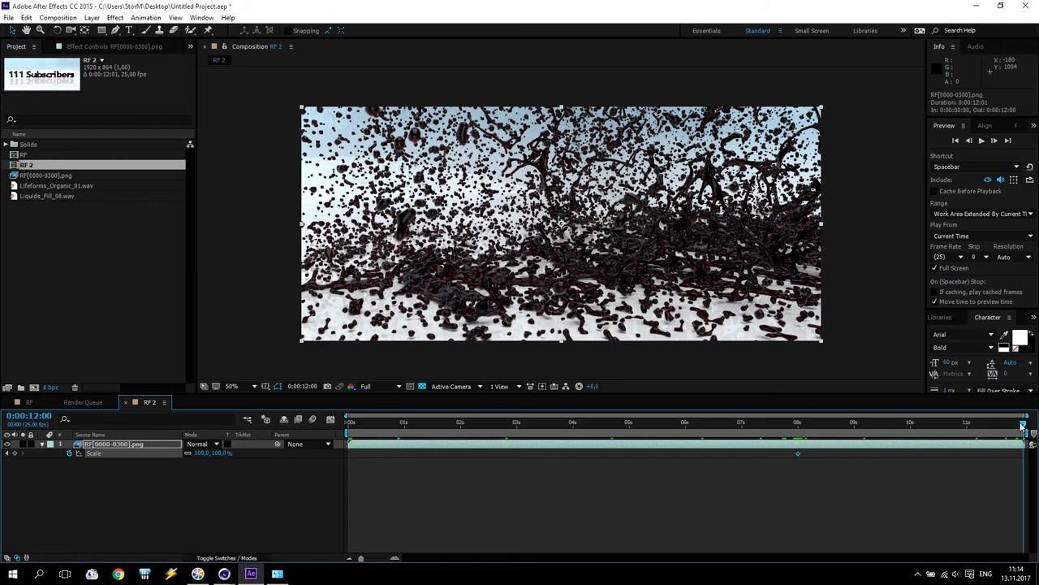
left_click(798, 455)
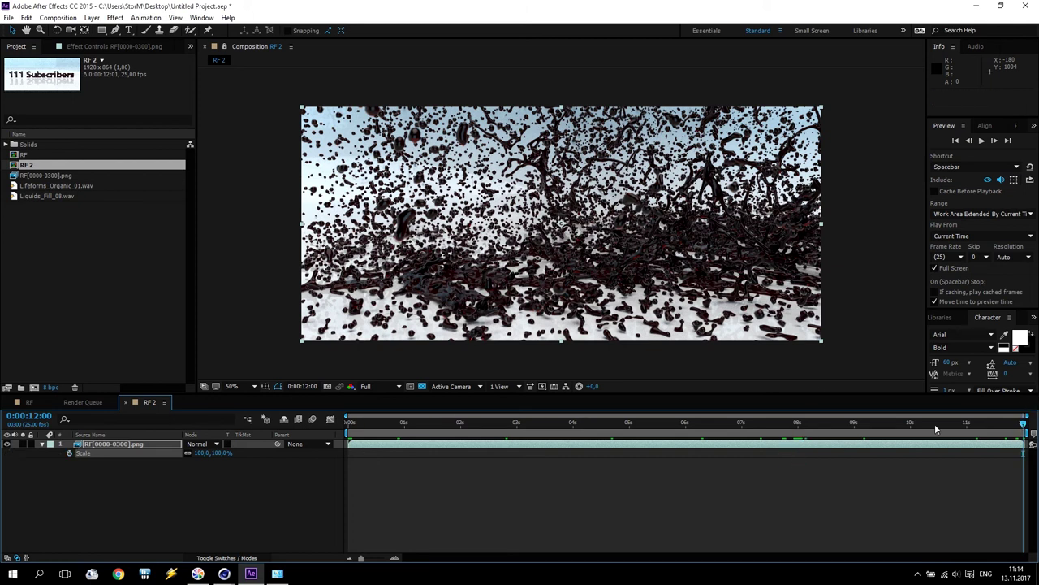
- Enable time remapping on the RF[0000-0300].png layer
left_click(79, 446)
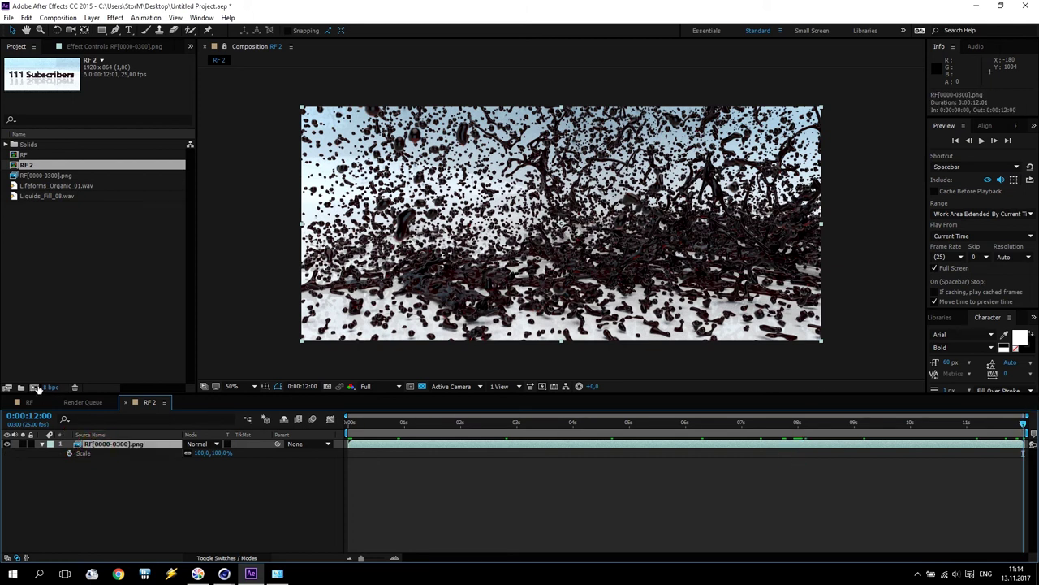
right_click(115, 449)
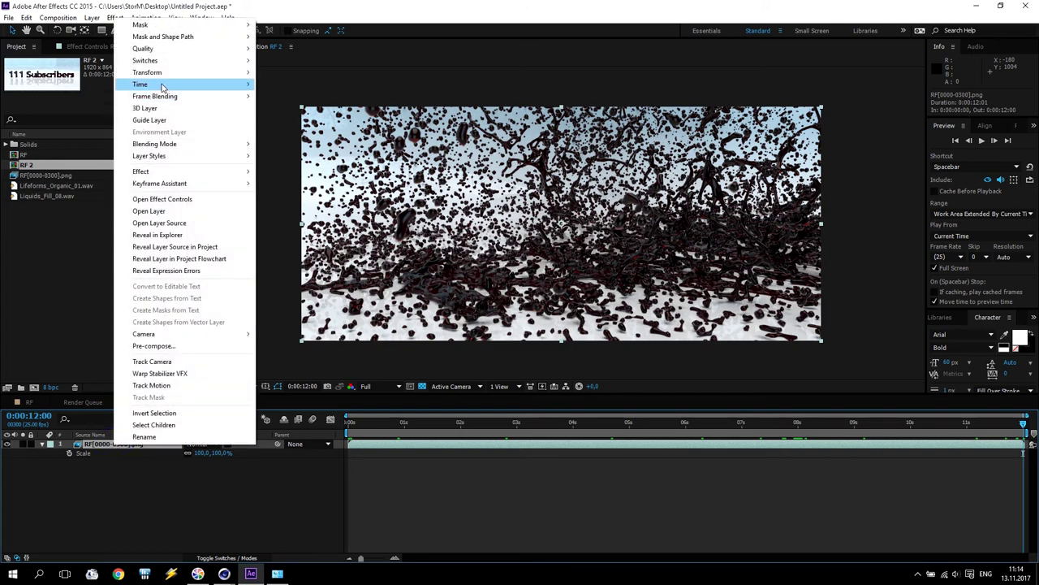
mouse_move(166, 84)
left_click(313, 86)
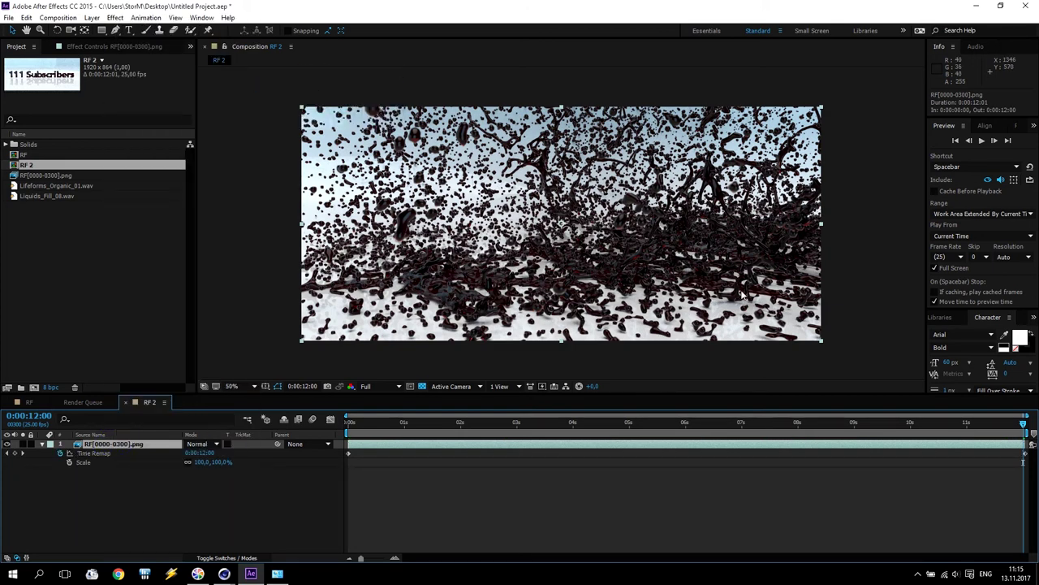
- Reverse the clip by swapping its first and last Time Remap keyframes, placing each at the opposite end of the layer
left_click_drag(1023, 423, 805, 423)
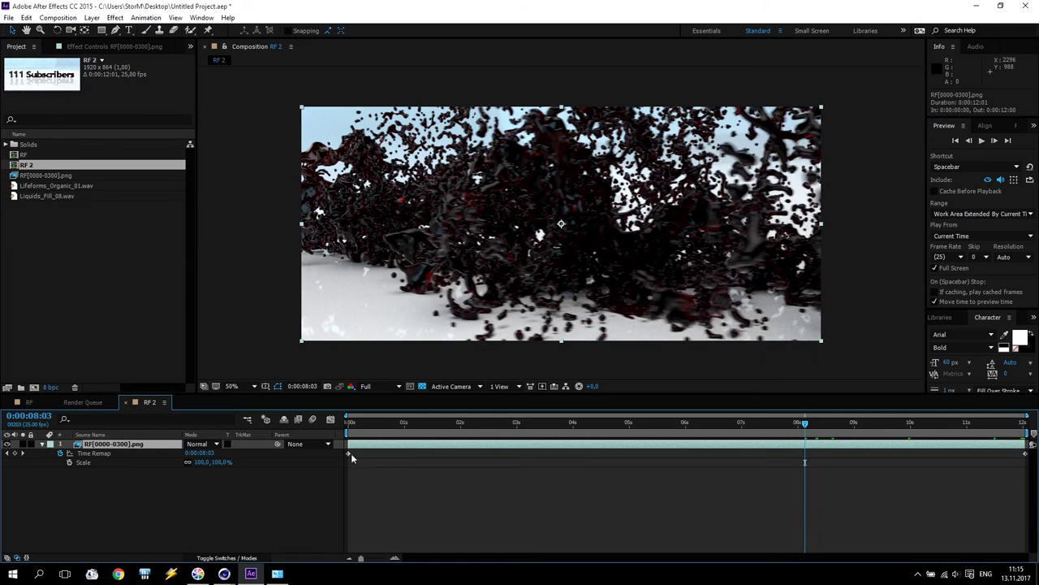
left_click(350, 455)
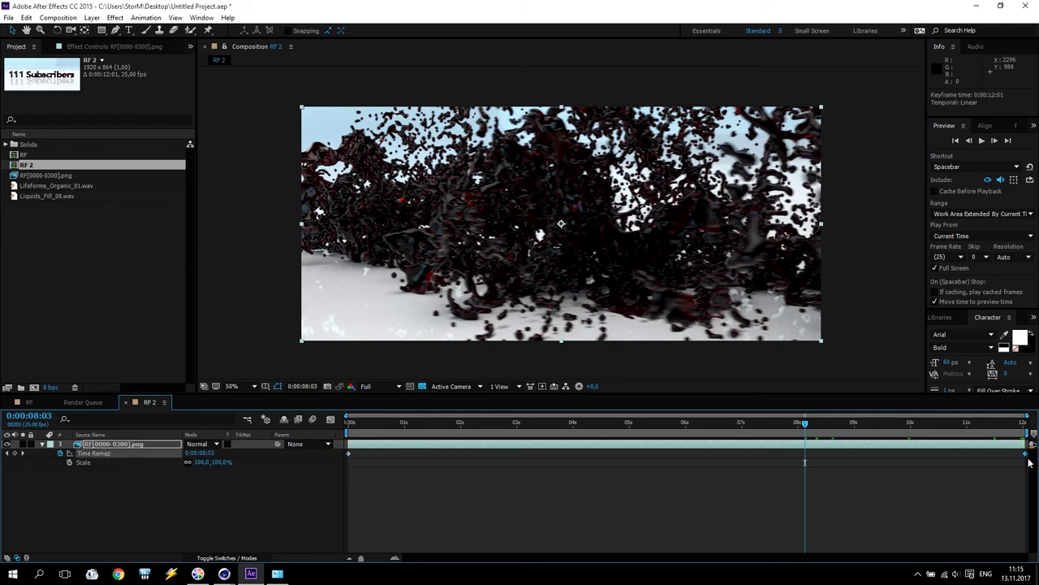
left_click_drag(1025, 453, 521, 453)
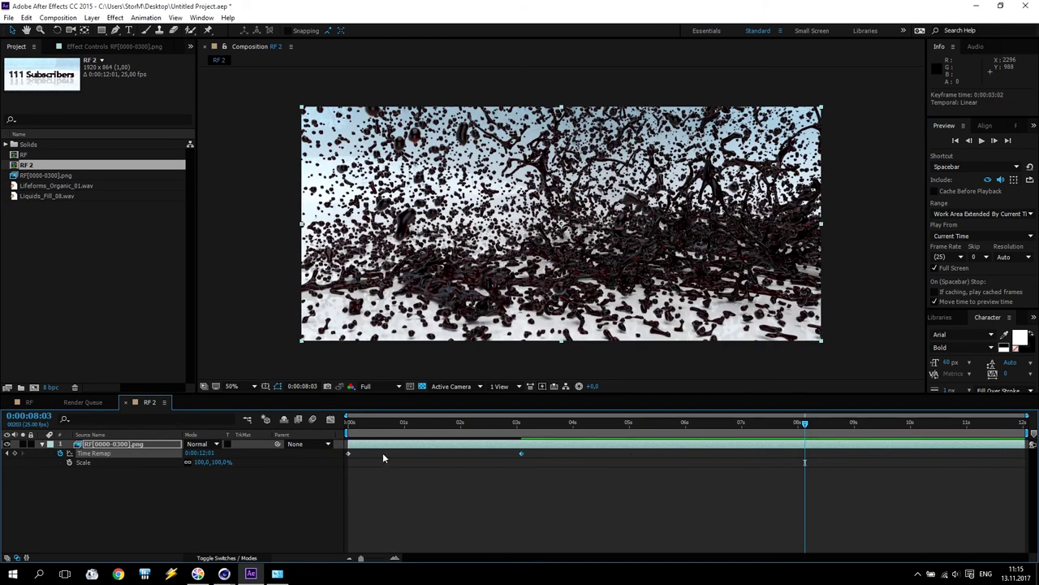
left_click_drag(350, 453, 1026, 462)
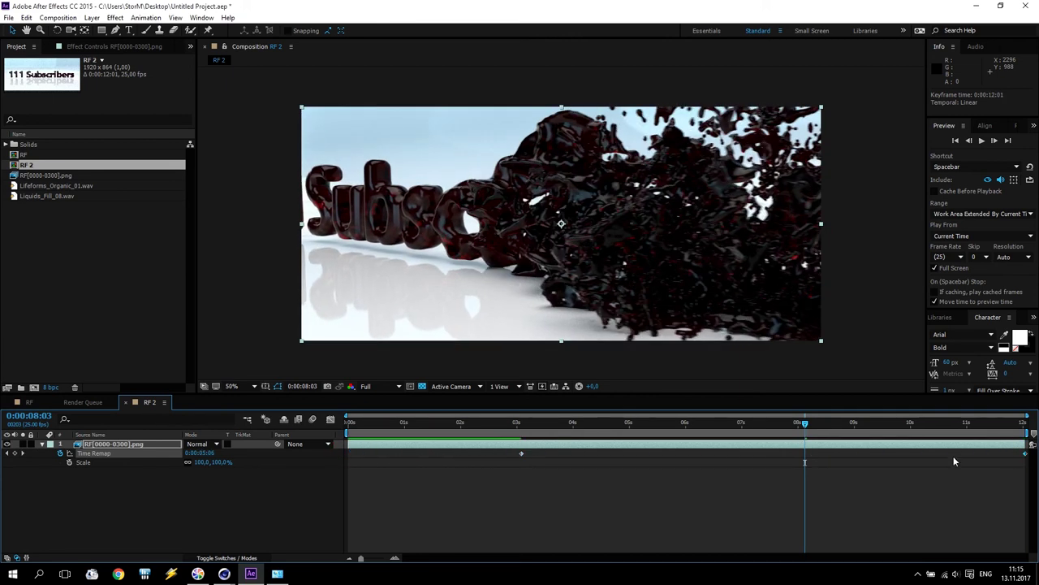
left_click_drag(522, 453, 350, 460)
- Play back the reversed animation, turn off full-screen preview and examine the frames near the end
left_click(983, 142)
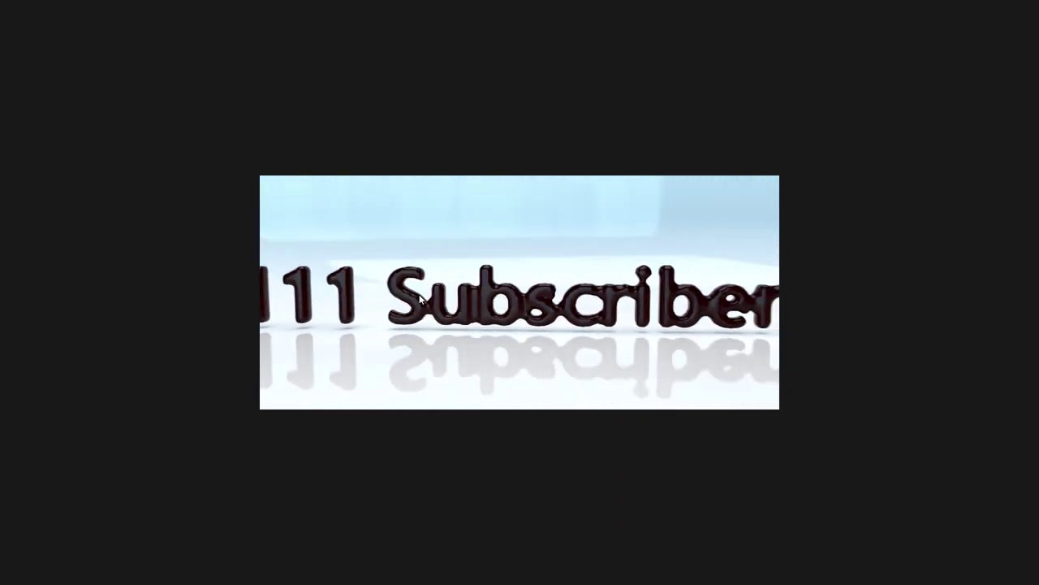
key("space")
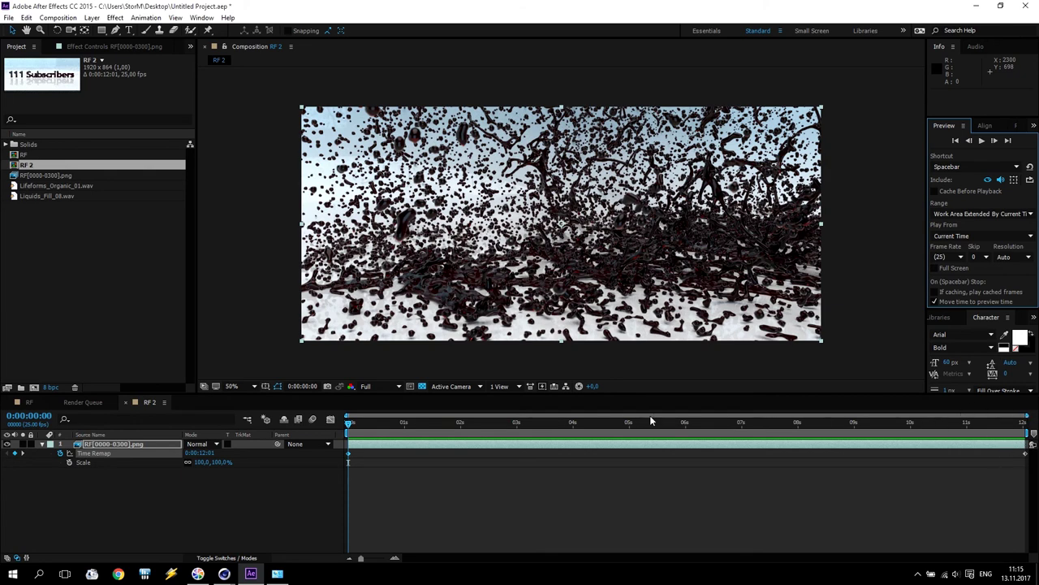
left_click_drag(350, 423, 1002, 433)
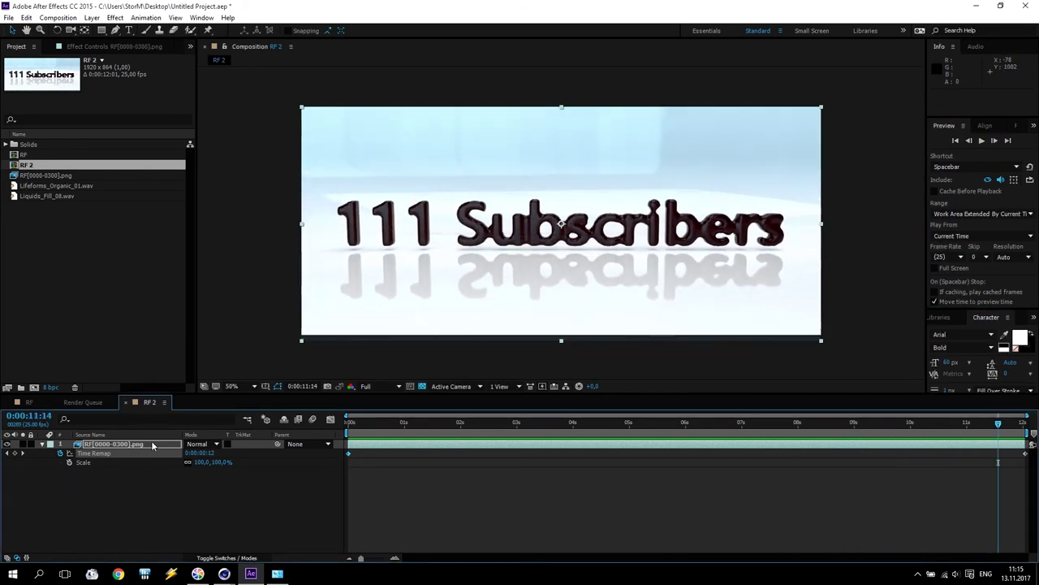
- Animate the image layer's scale with keyframes of 100% at 0:00:08:00 and 106% at 0:00:12:00
key("Return")
key("s")
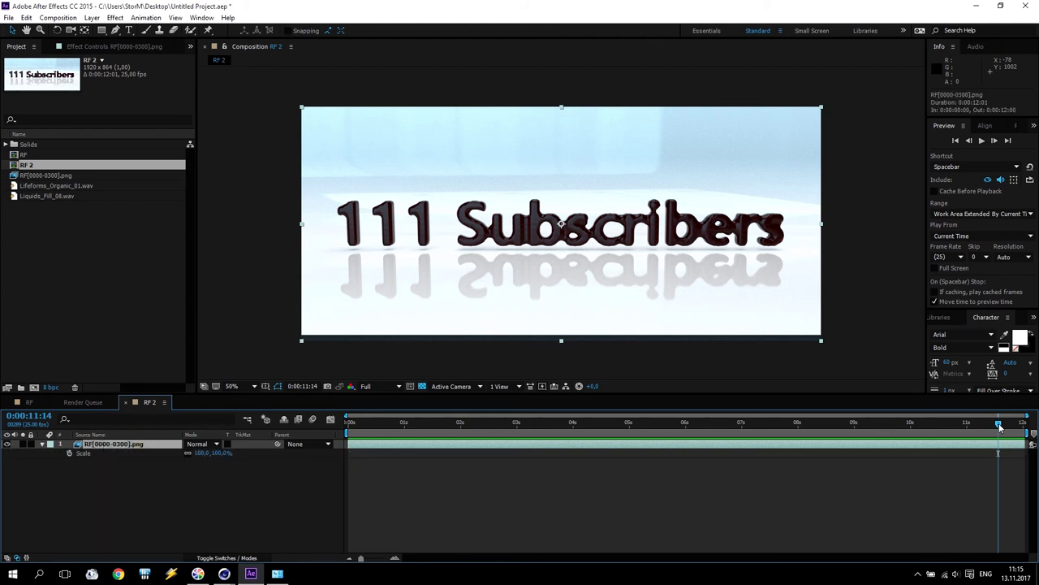
left_click_drag(1000, 427, 802, 431)
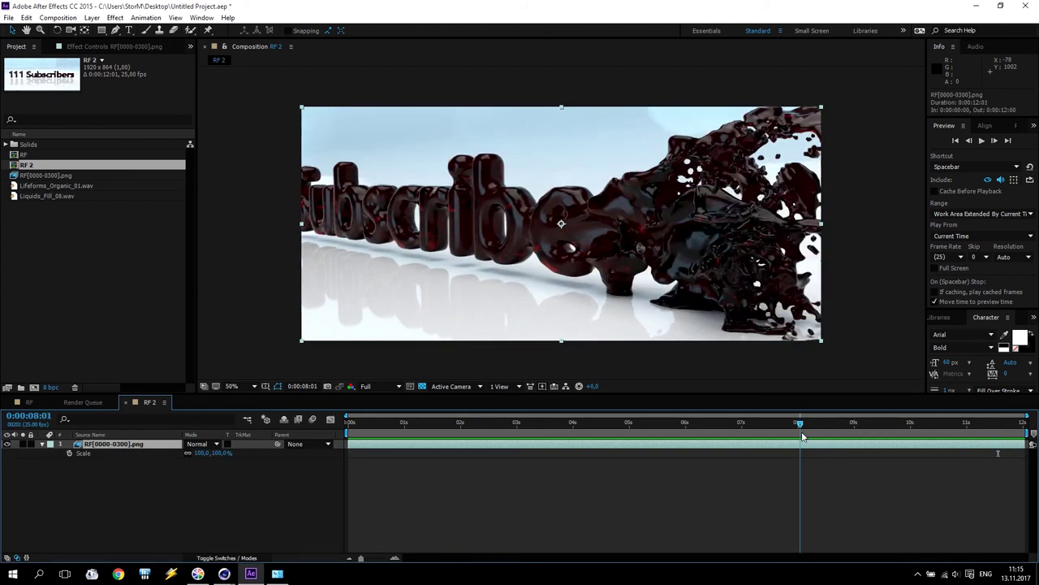
left_click(69, 453)
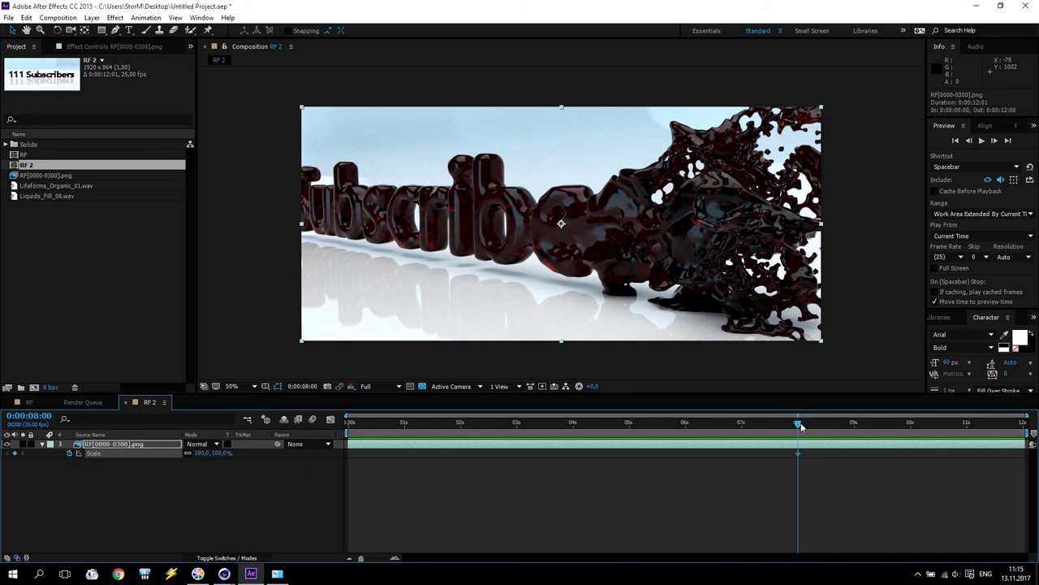
left_click_drag(800, 422, 1022, 425)
left_click_drag(200, 457, 215, 457)
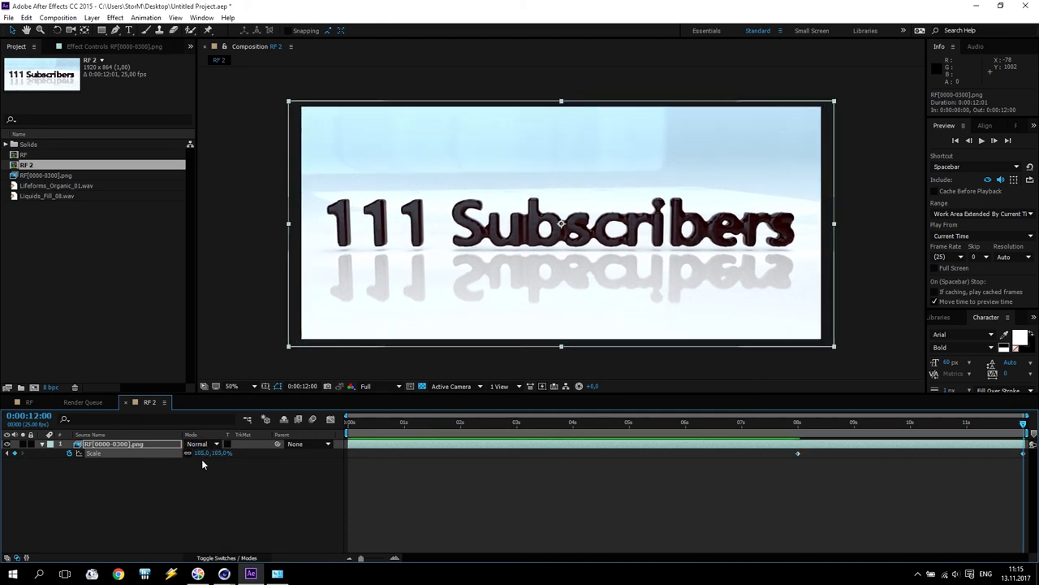
left_click(203, 453)
key("Return")
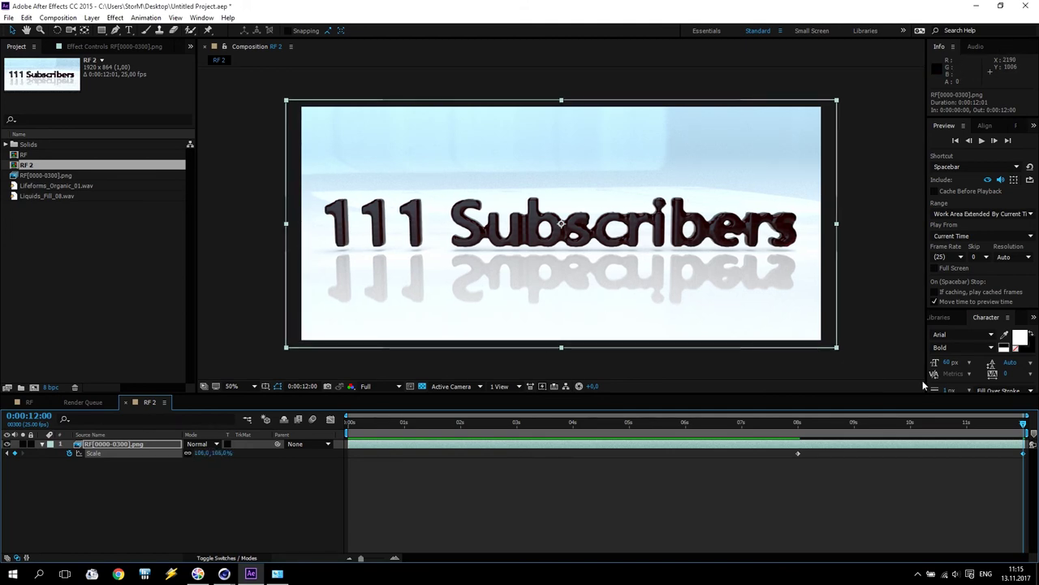
- Add Lifeforms_Organic_01.wav to the composition beneath the image sequence layer, starting at the first frame
left_click_drag(1019, 423, 778, 423)
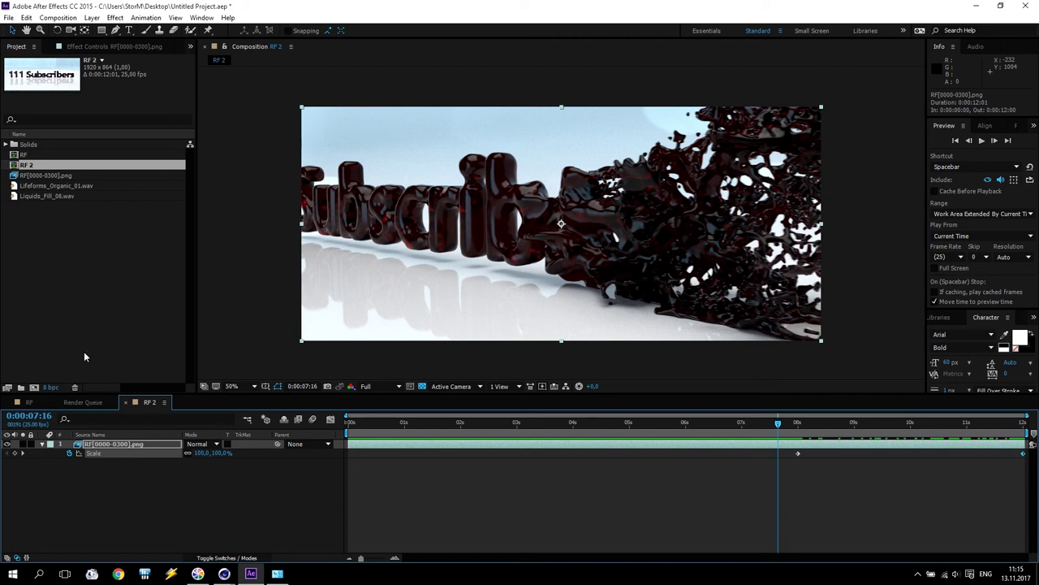
left_click(49, 188)
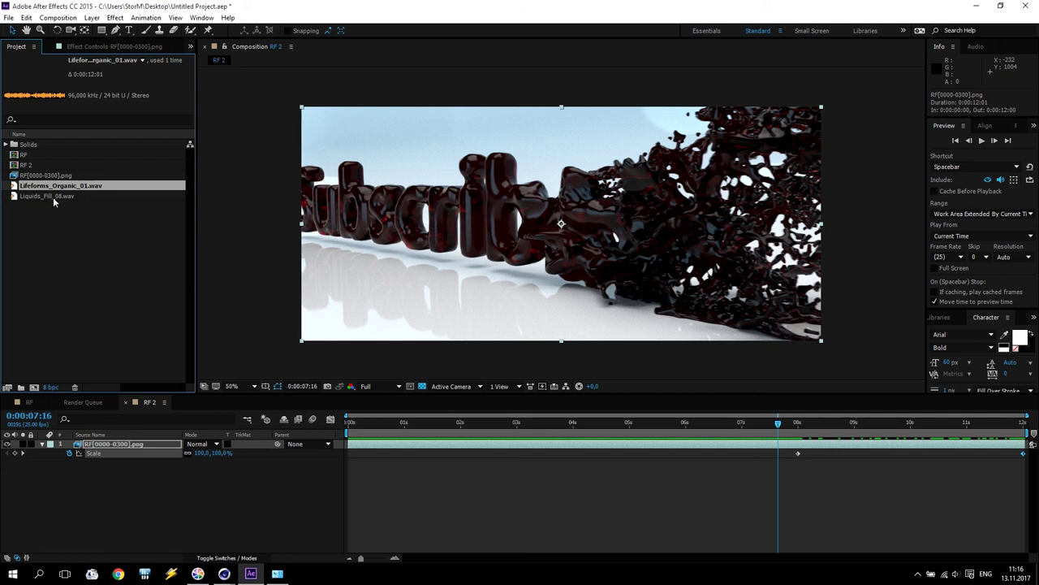
left_click_drag(51, 186, 91, 483)
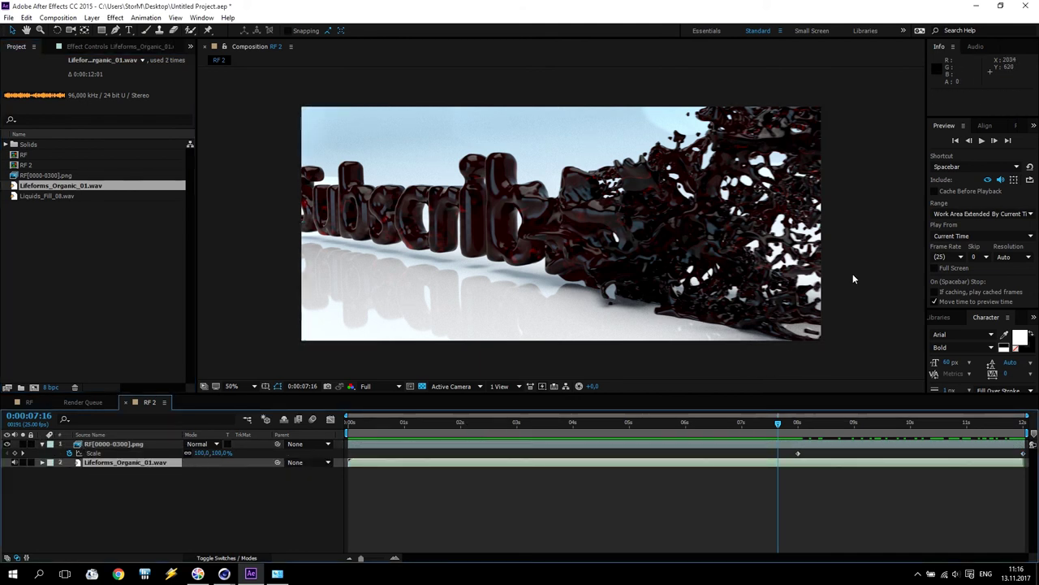
- Check the system volume and preview the composition with sound from the first frame
left_click(955, 574)
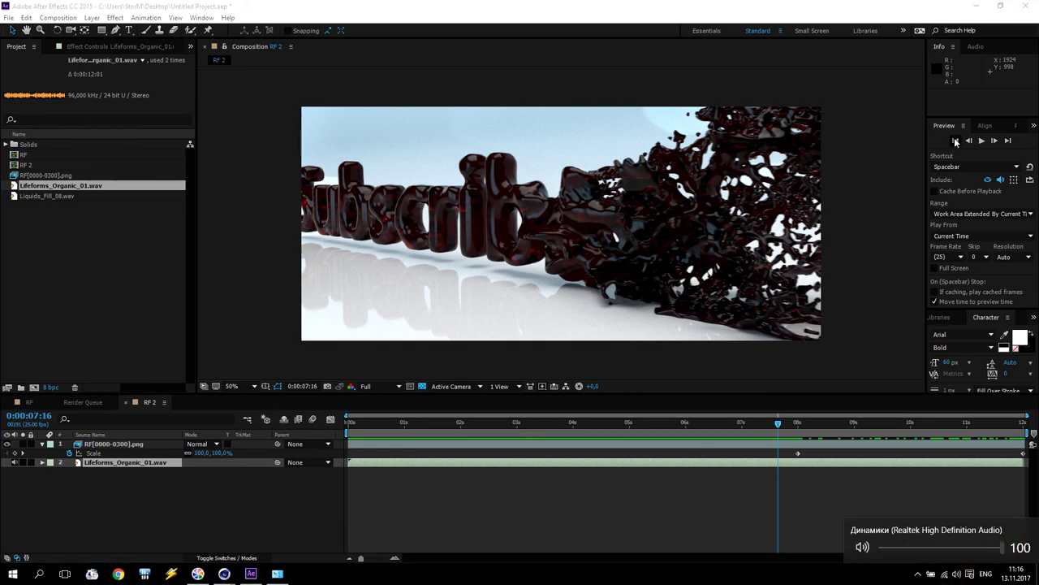
left_click(956, 142)
left_click(981, 141)
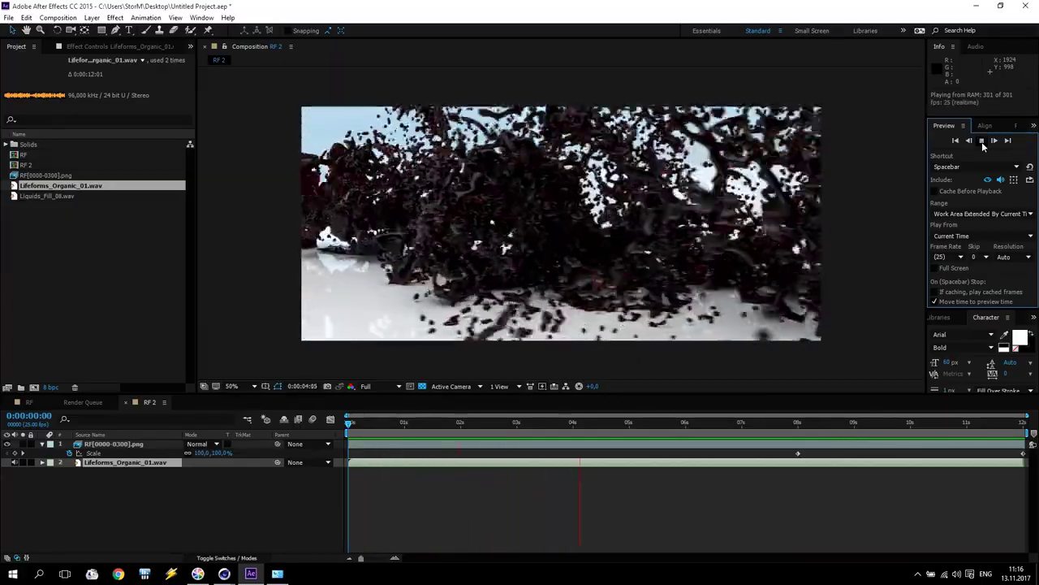
left_click(981, 142)
- Add Liquids_Fill_08.wav beneath the other audio layer and reveal its waveform
left_click(48, 197)
left_click_drag(47, 195, 114, 486)
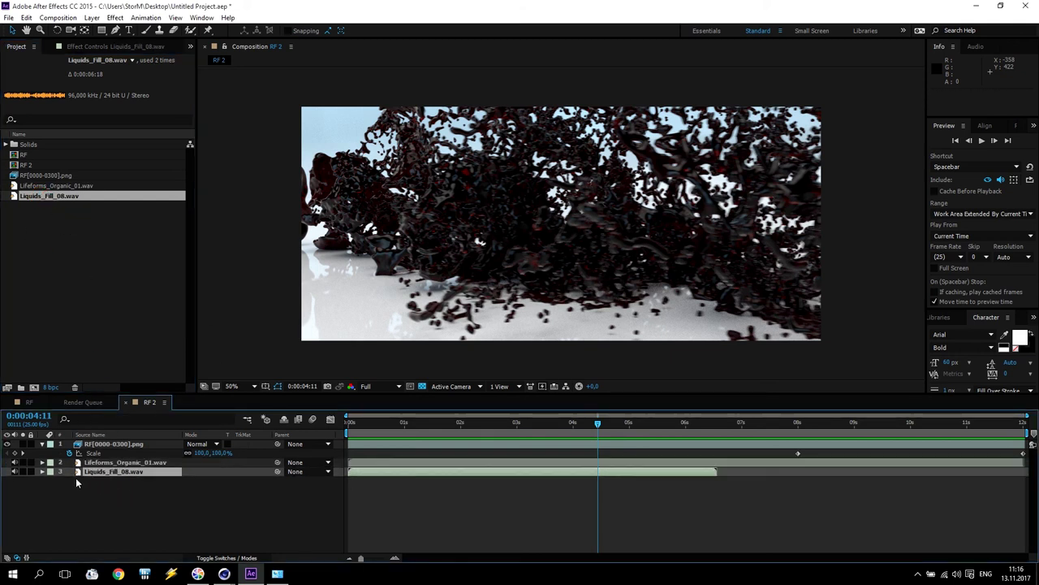
left_click(50, 481)
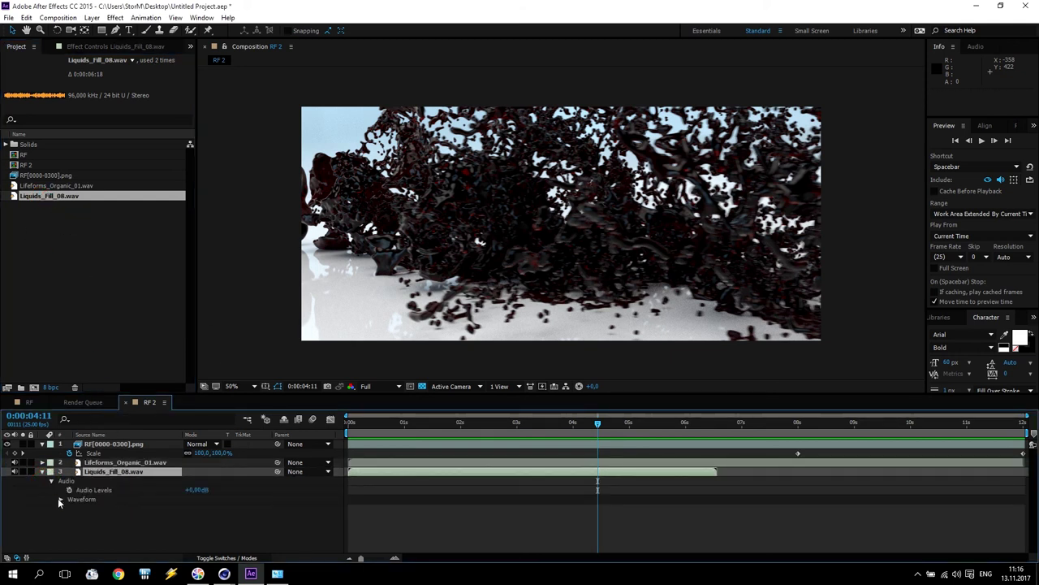
left_click(60, 500)
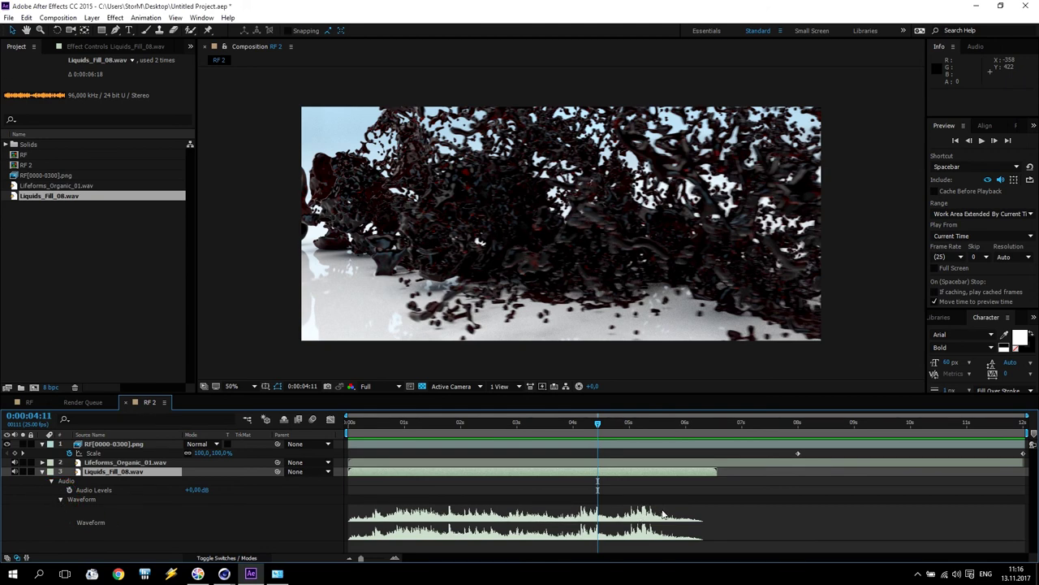
- Shift the Liquids_Fill_08.wav layer to start at about 0:00:03:18, aligning its final waveform peaks with 0:00:09:00
left_click_drag(600, 425, 853, 437)
left_click(853, 425)
left_click_drag(598, 472, 810, 476)
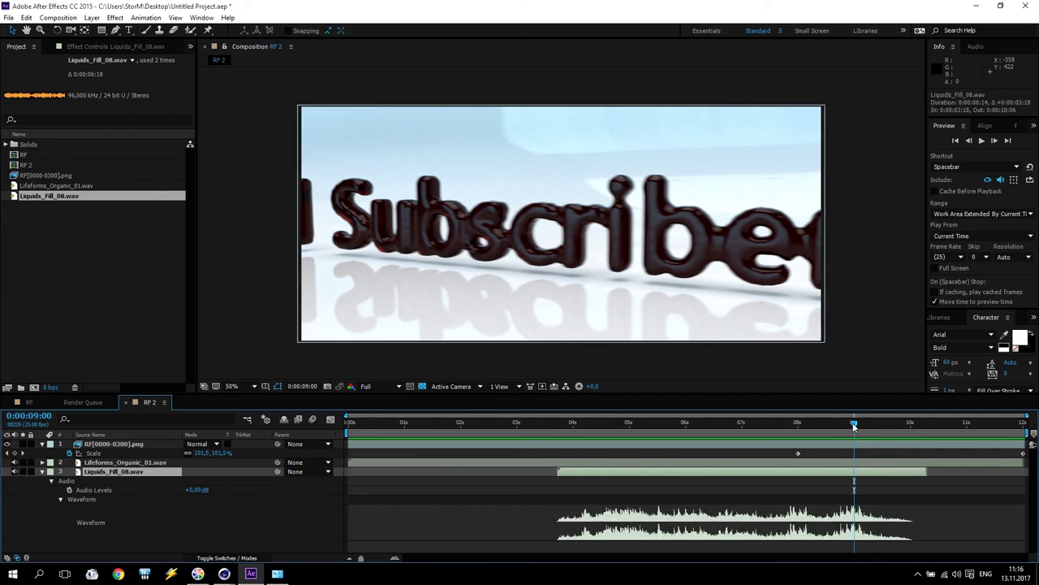
- Preview the composition with sound from the first frame through the final text formation
left_click(956, 141)
left_click(981, 140)
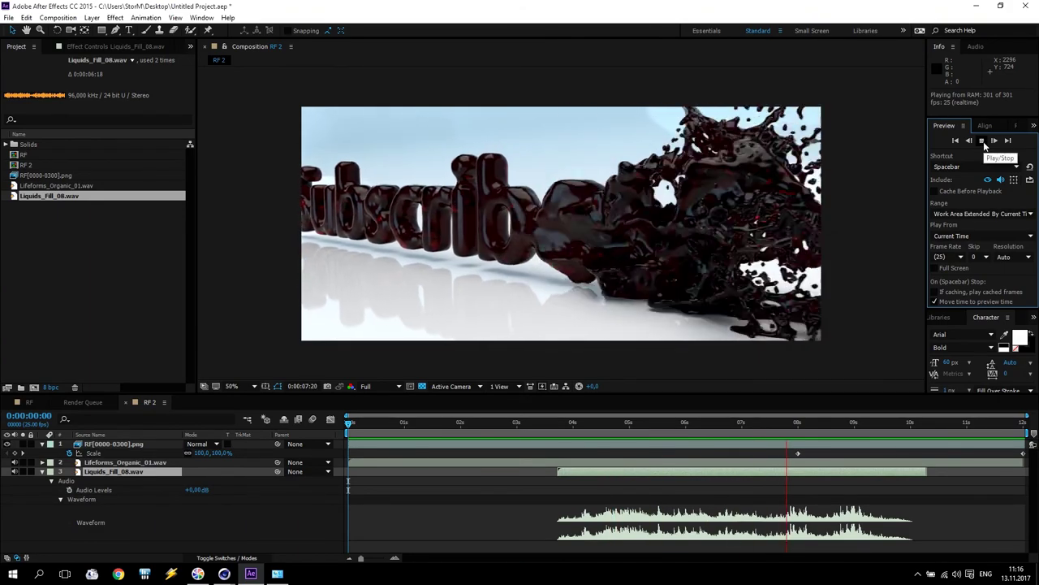
left_click(981, 141)
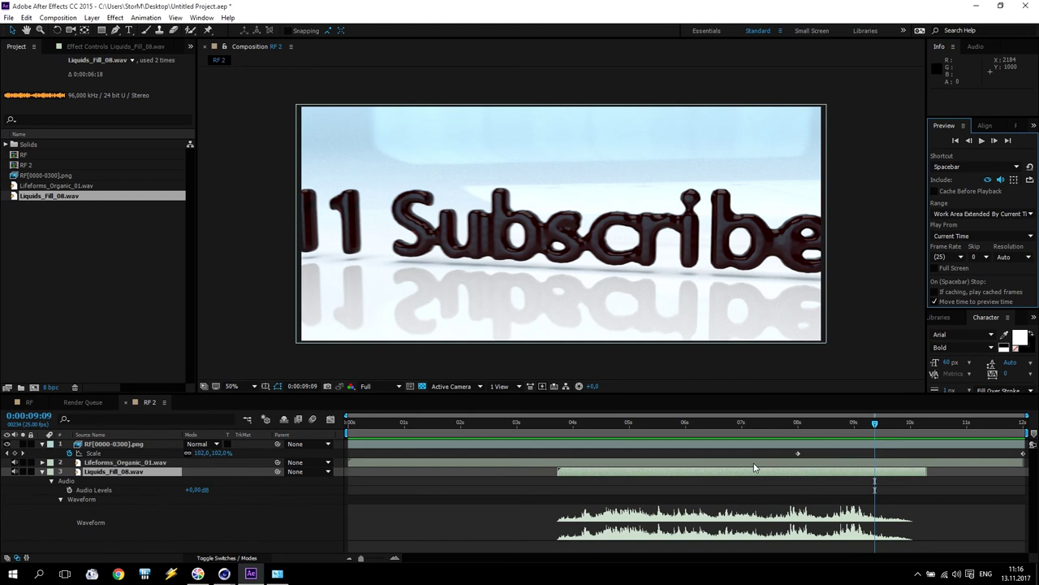
- Set the Liquids_Fill_08.wav audio level to -10 dB, return to the first frame and collapse the layer properties
left_click(198, 489)
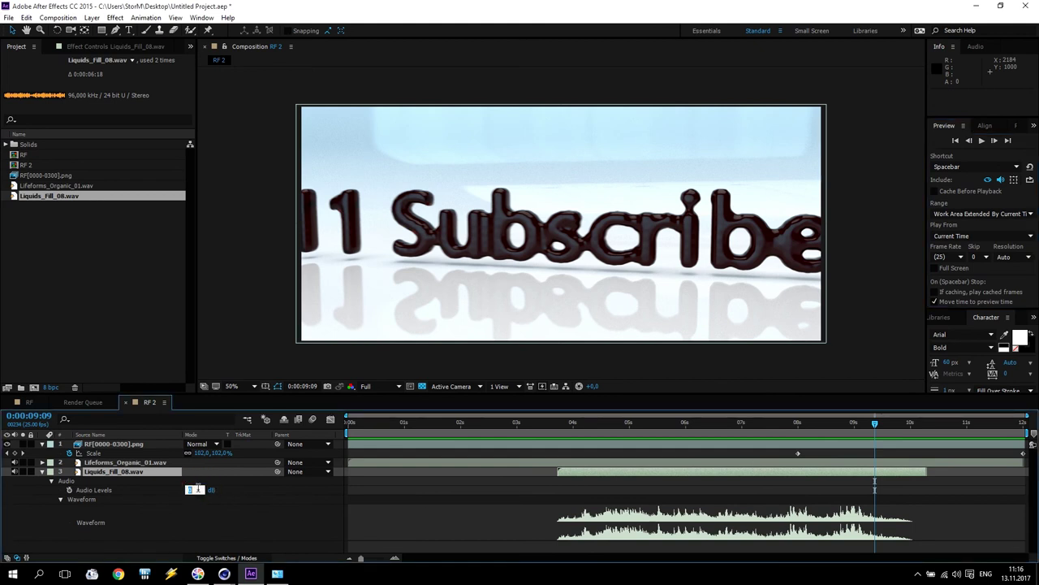
type("-18")
key("Return")
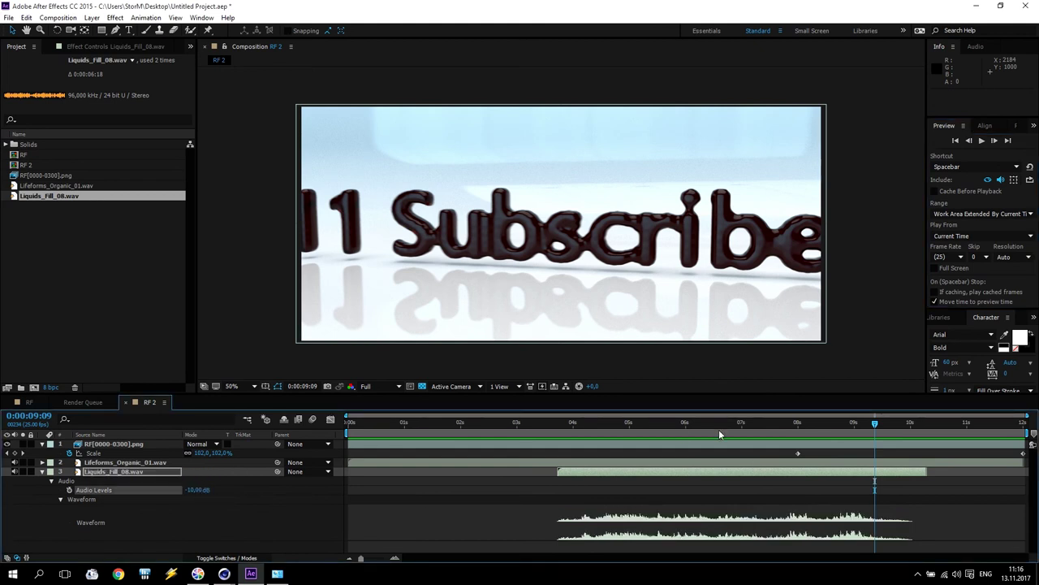
left_click(954, 140)
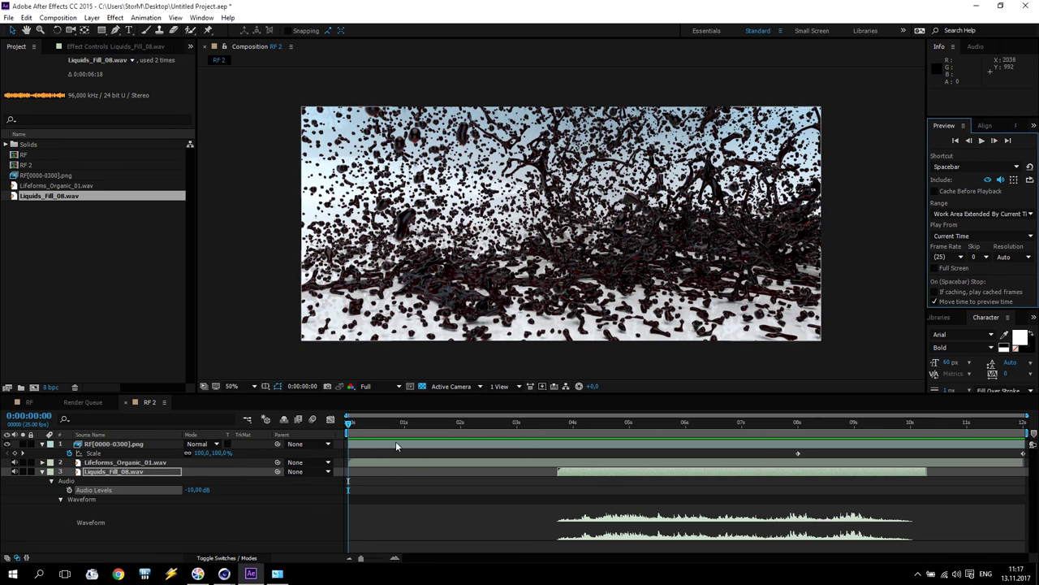
left_click(42, 471)
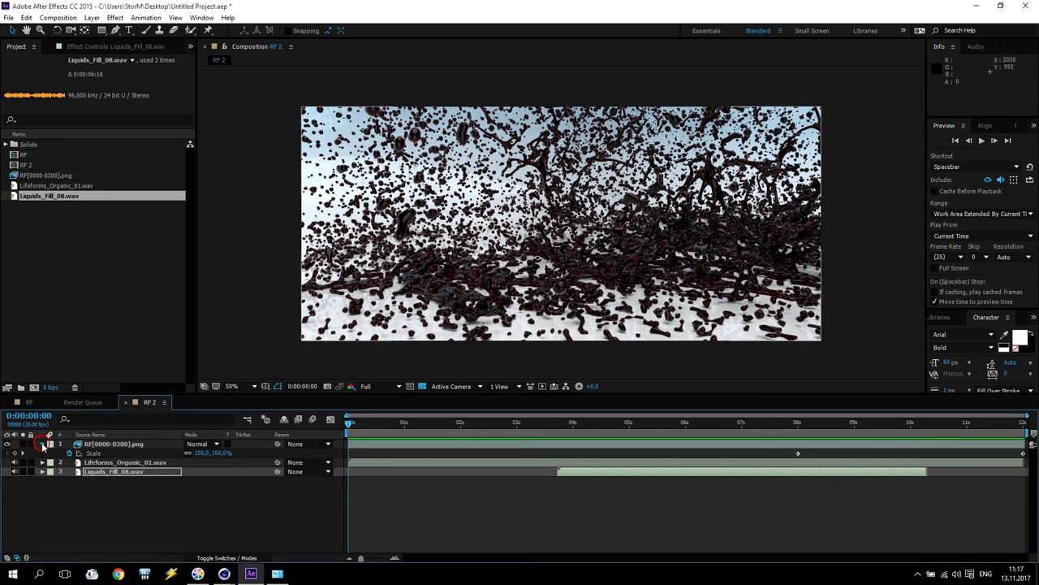
left_click(42, 444)
- Add a new black solid layer above the image sequence
left_click(92, 17)
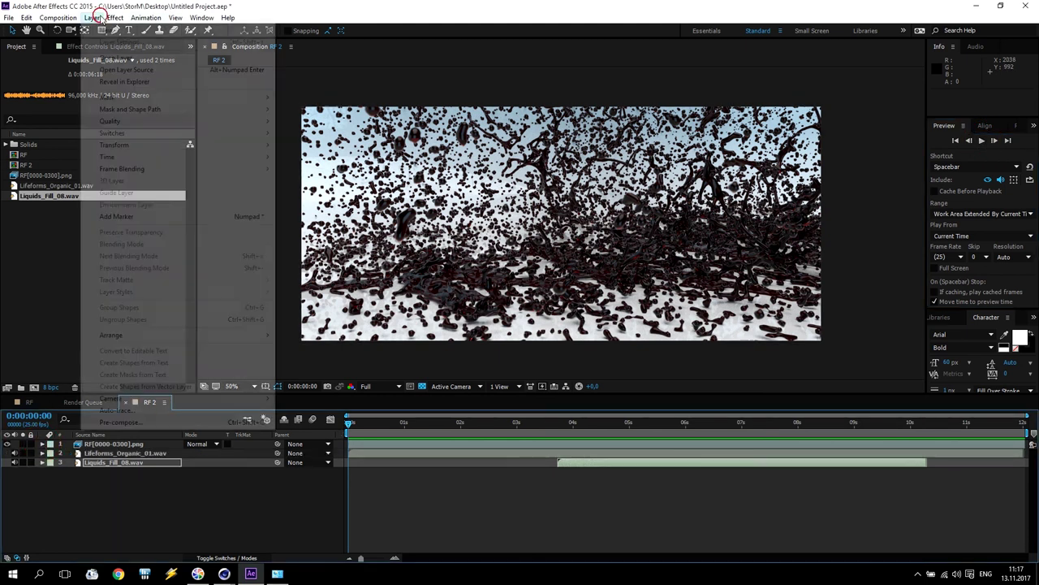
mouse_move(105, 30)
left_click(305, 44)
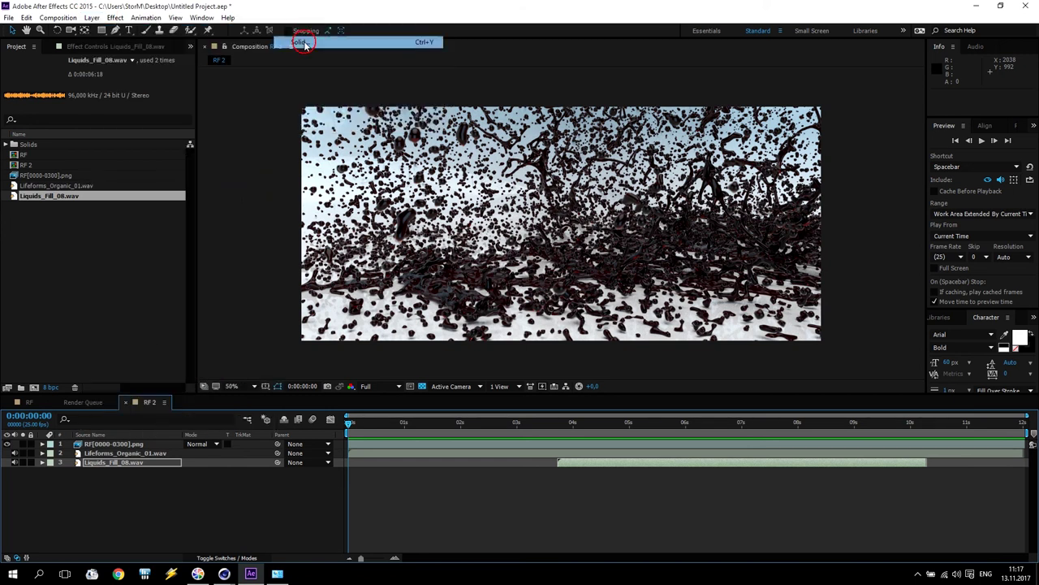
left_click(171, 373)
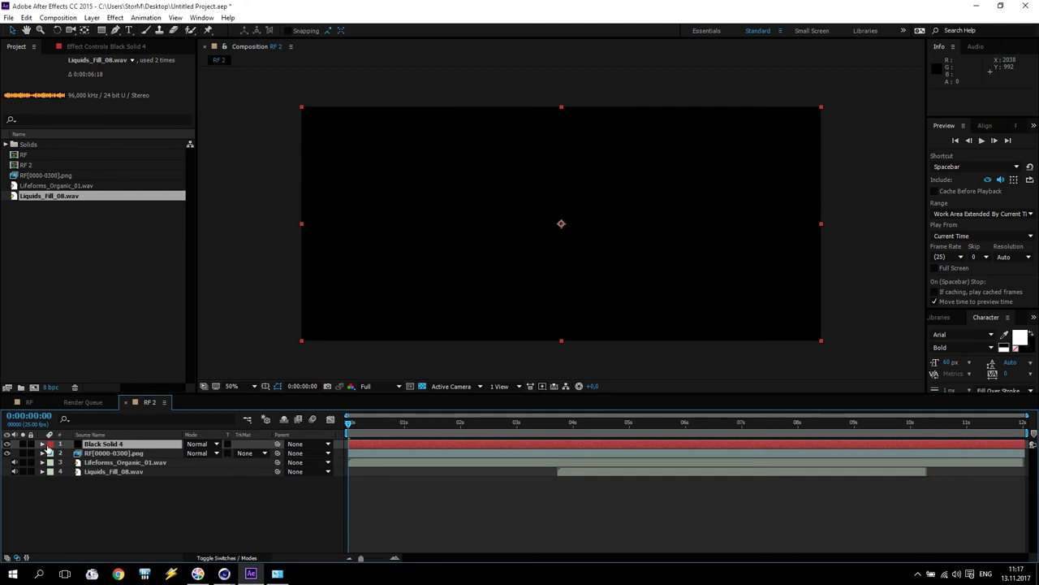
- Keyframe the black solid's opacity from 100% at the first frame to 0% at 0:00:00:10 for a fade-in
left_click(115, 445)
key("t")
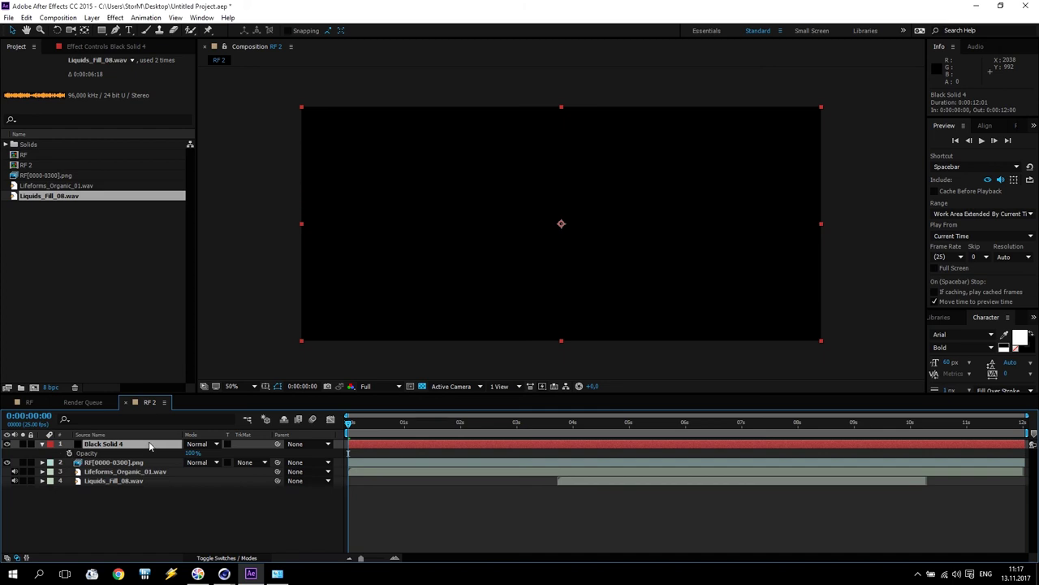
left_click(70, 453)
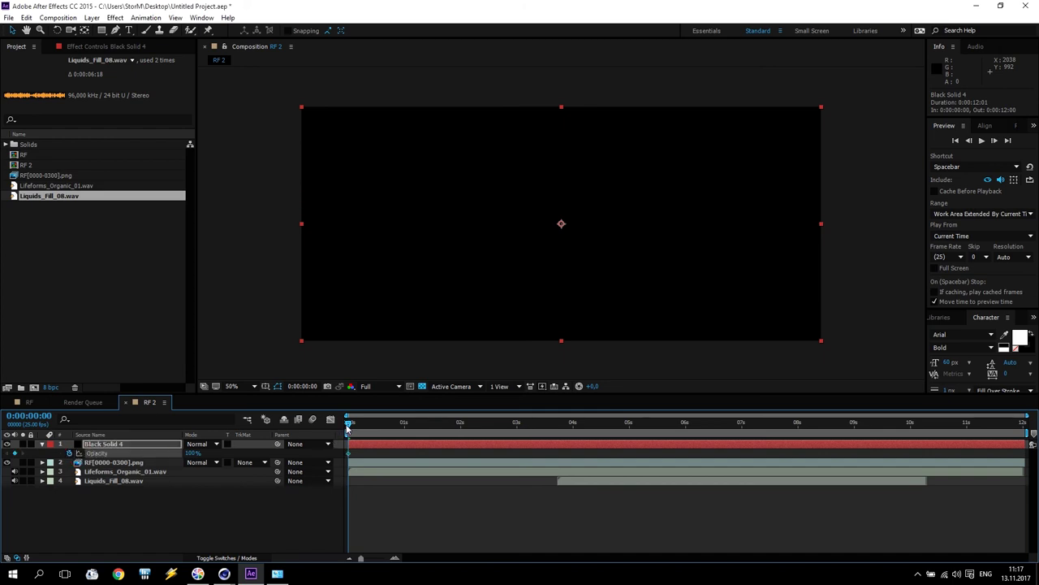
left_click_drag(347, 424, 372, 424)
left_click_drag(192, 456, 65, 469)
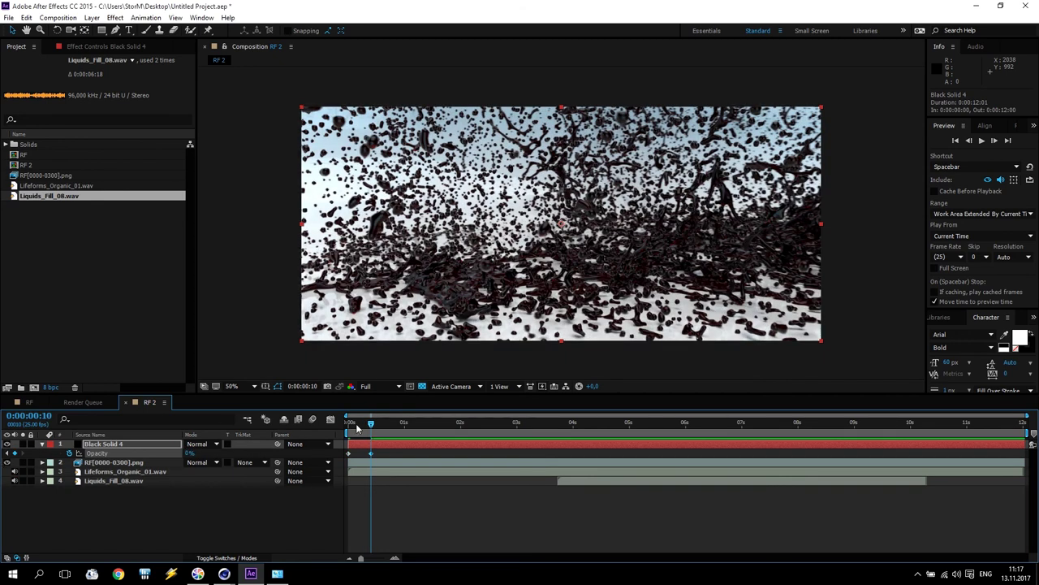
- Keyframe the black solid's opacity from 0% at 0:00:11:00 to 100% at 0:00:12:00 for a fade-out
left_click(939, 423)
left_click(966, 423)
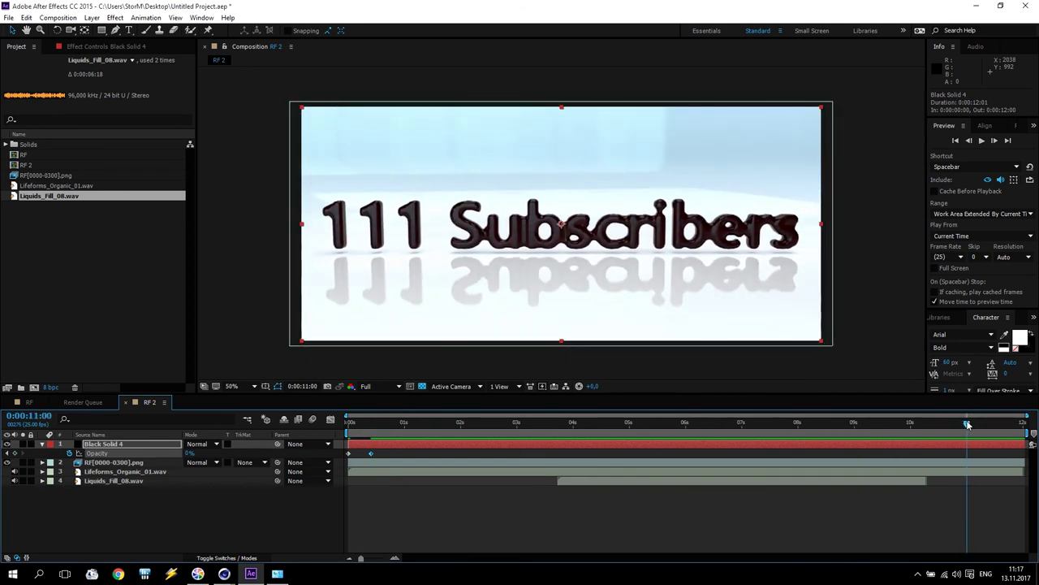
left_click(15, 453)
left_click(787, 443)
left_click_drag(968, 425, 1023, 423)
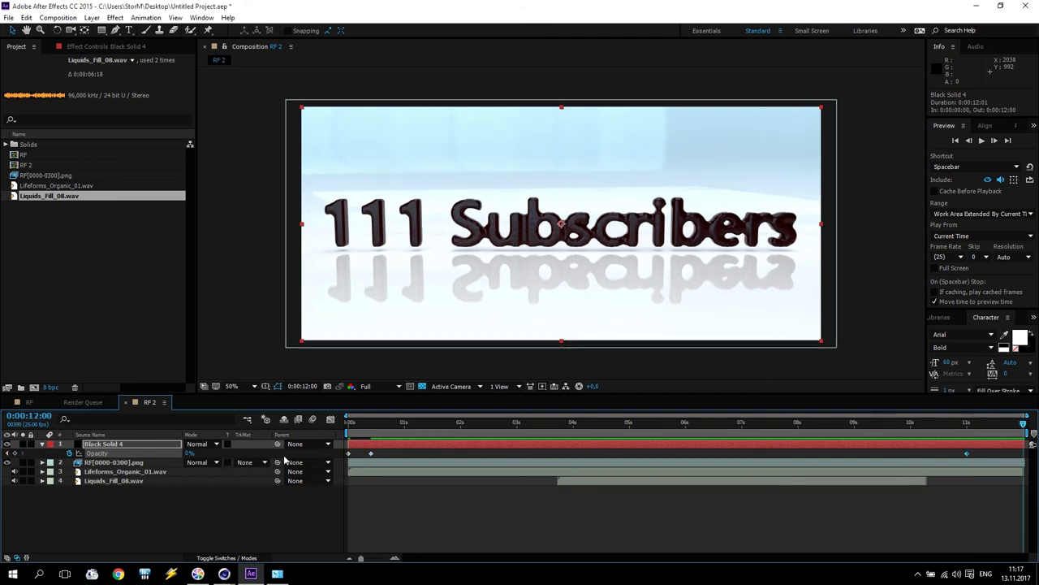
left_click_drag(187, 452, 853, 453)
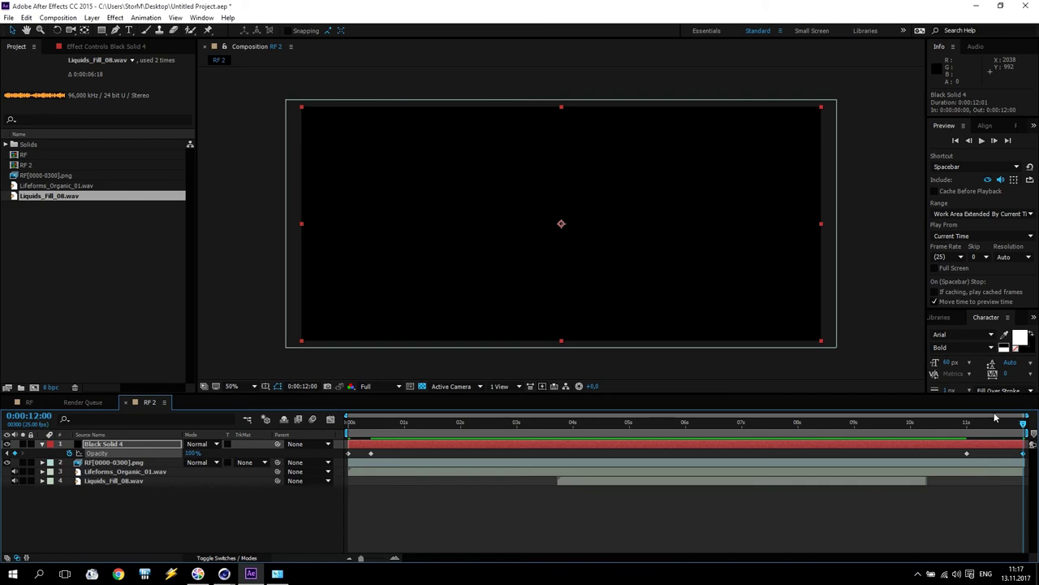
- At 0:00:04:24, create an adjustment layer and place the black solid above it
left_click_drag(1024, 431, 625, 466)
left_click(96, 444)
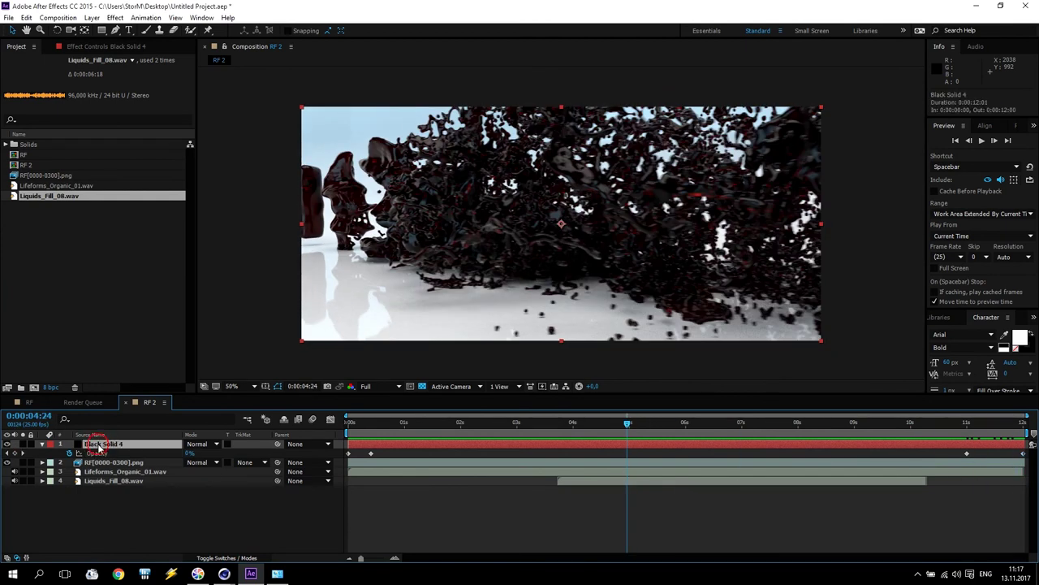
left_click(92, 17)
mouse_move(106, 30)
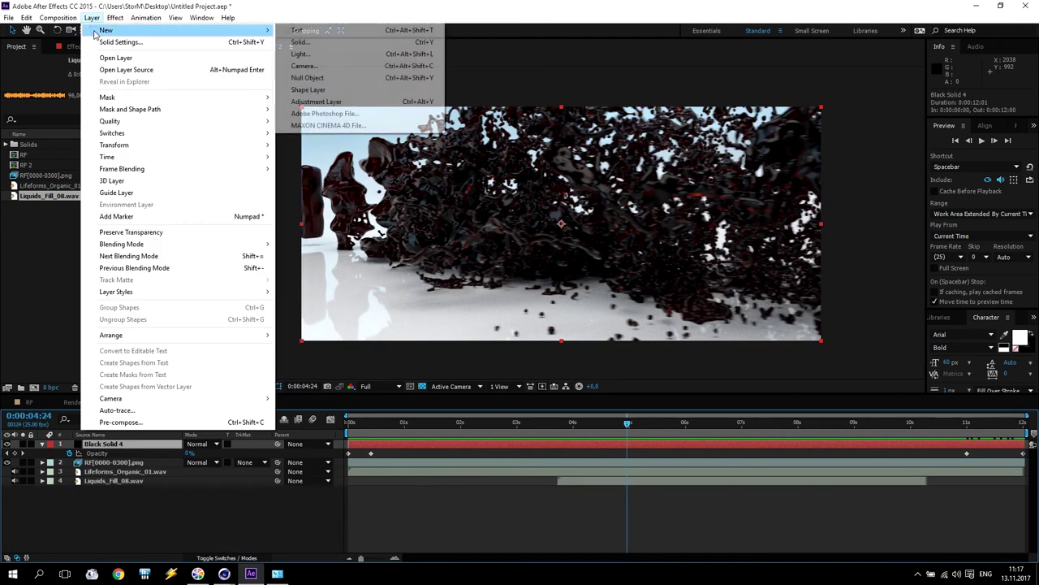
left_click(359, 102)
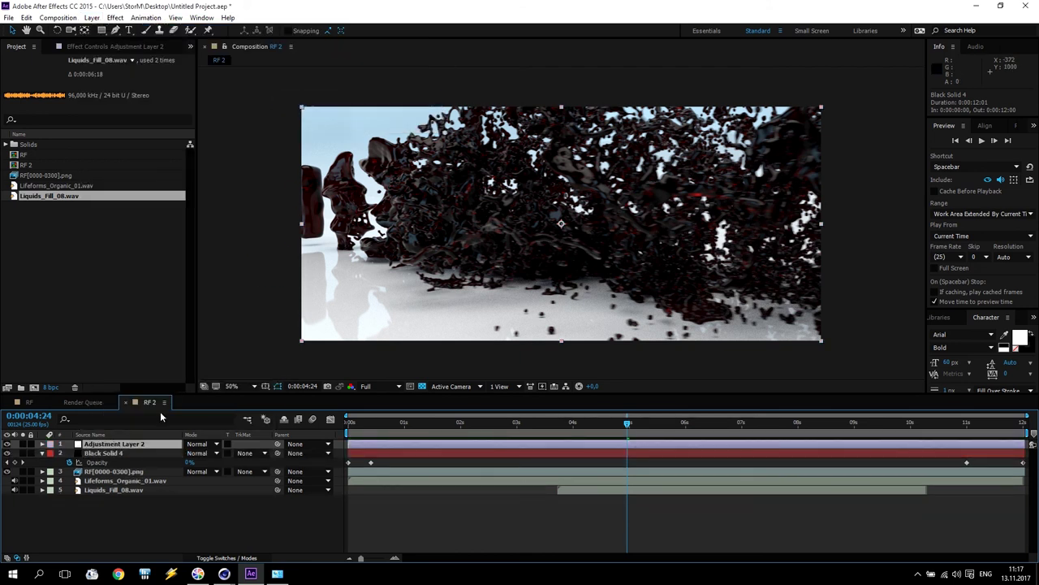
left_click_drag(104, 453, 97, 444)
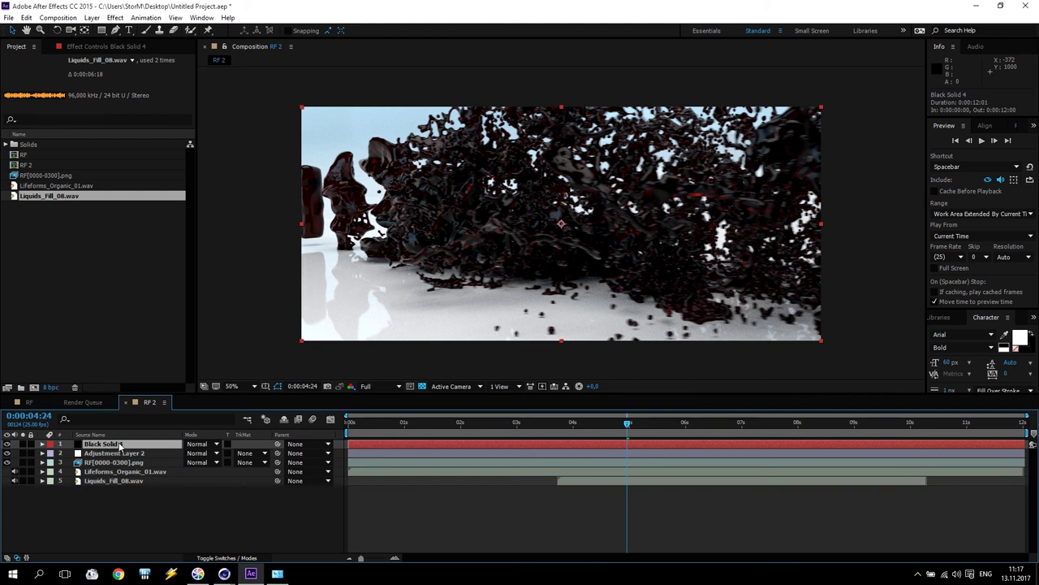
- Try the Mojo effect from Magic Bullet Suite on the adjustment layer and delete it
left_click(118, 454)
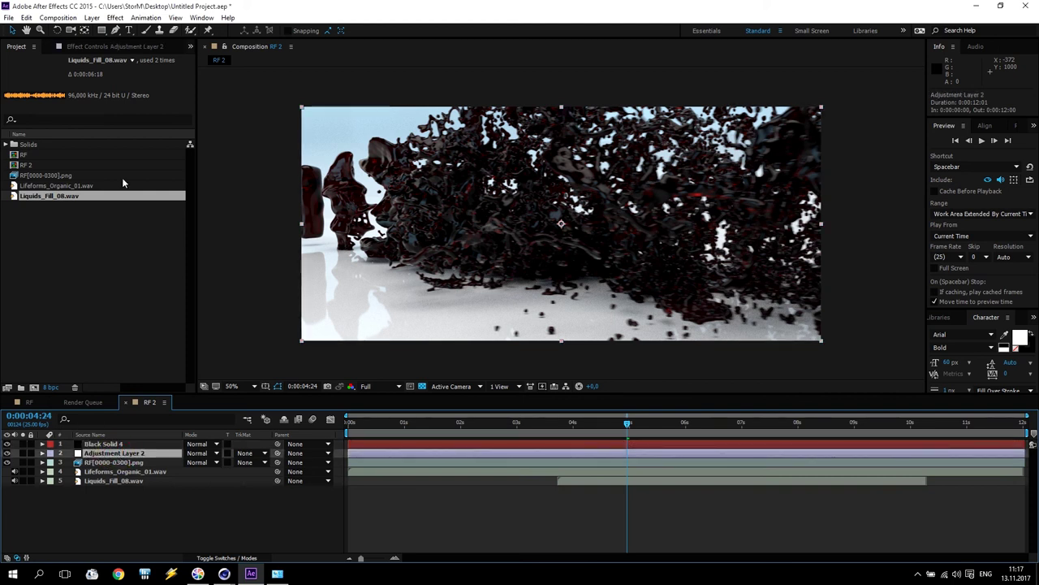
left_click(116, 18)
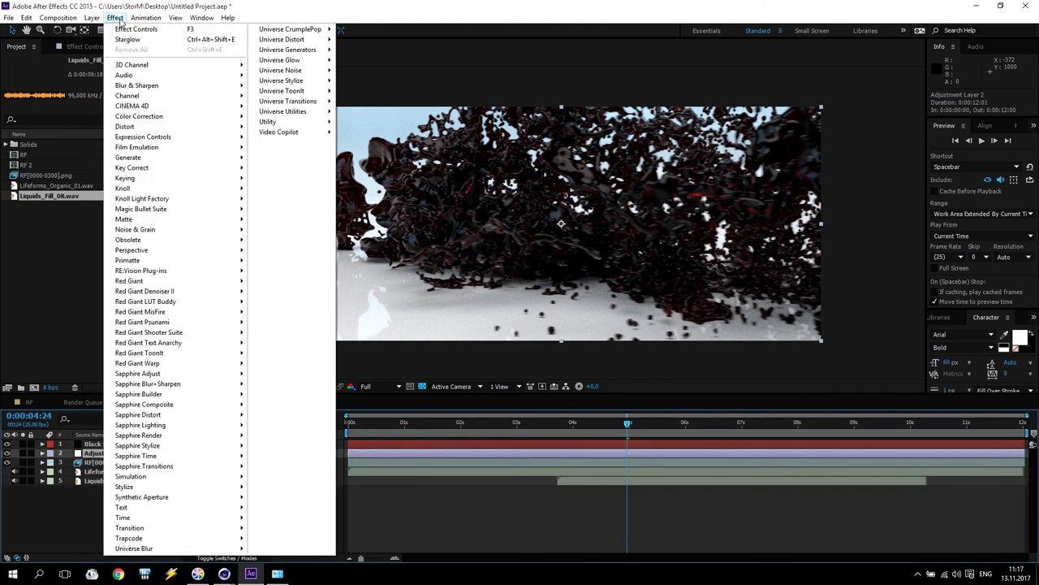
mouse_move(153, 213)
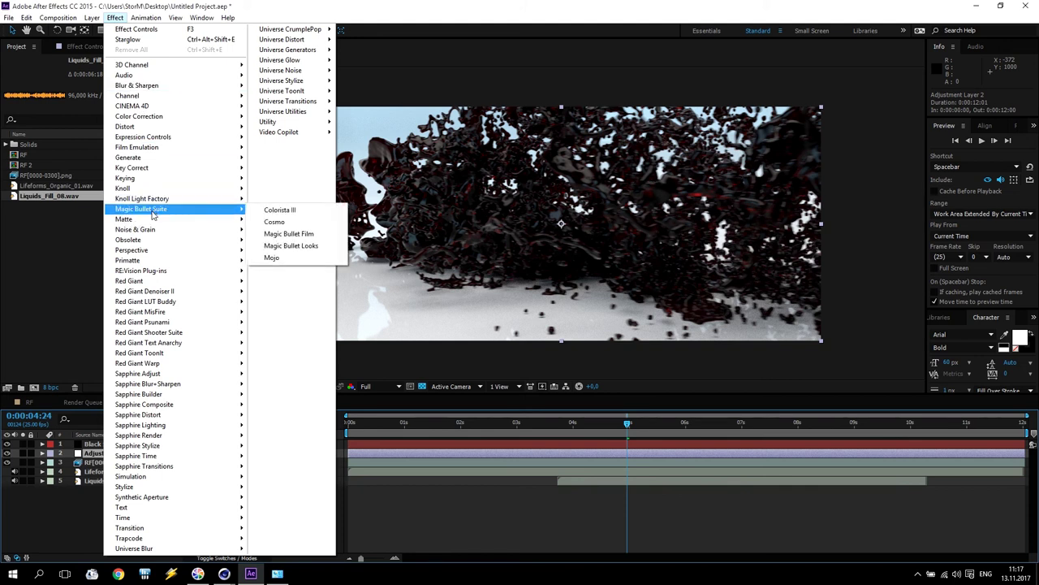
left_click(296, 257)
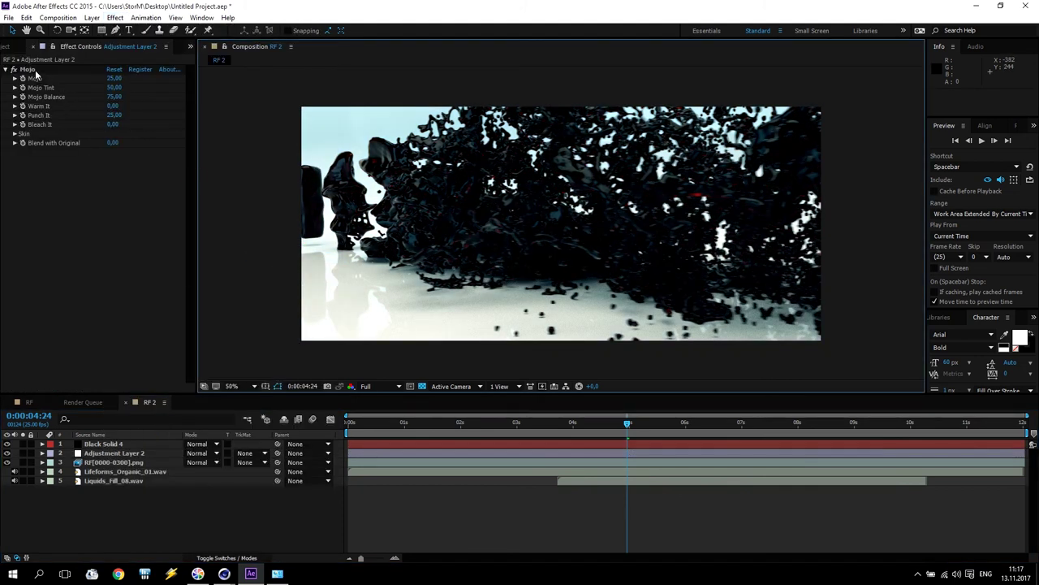
left_click(31, 72)
key("Delete")
- Apply Magic Bullet Looks to the adjustment layer and choose the Classic Epic look from the Blockbuster presets
left_click(118, 17)
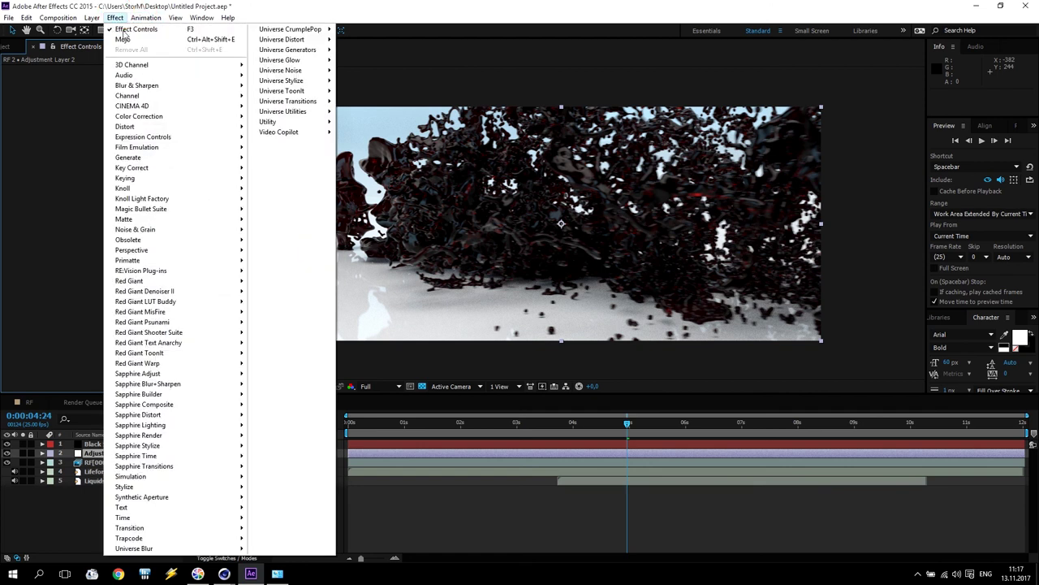
mouse_move(185, 211)
left_click(301, 247)
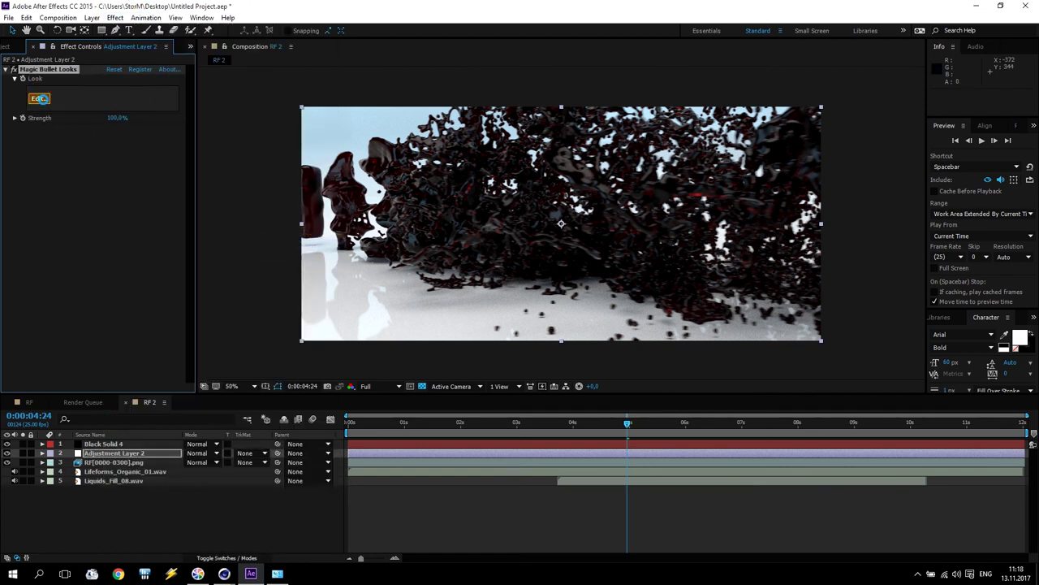
left_click(39, 98)
left_click(129, 65)
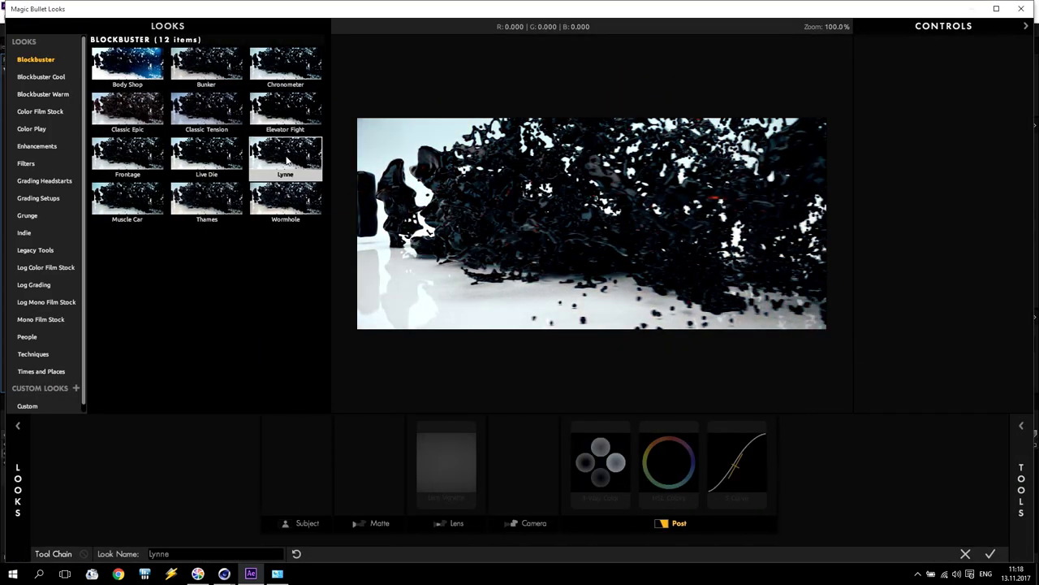
left_click(120, 118)
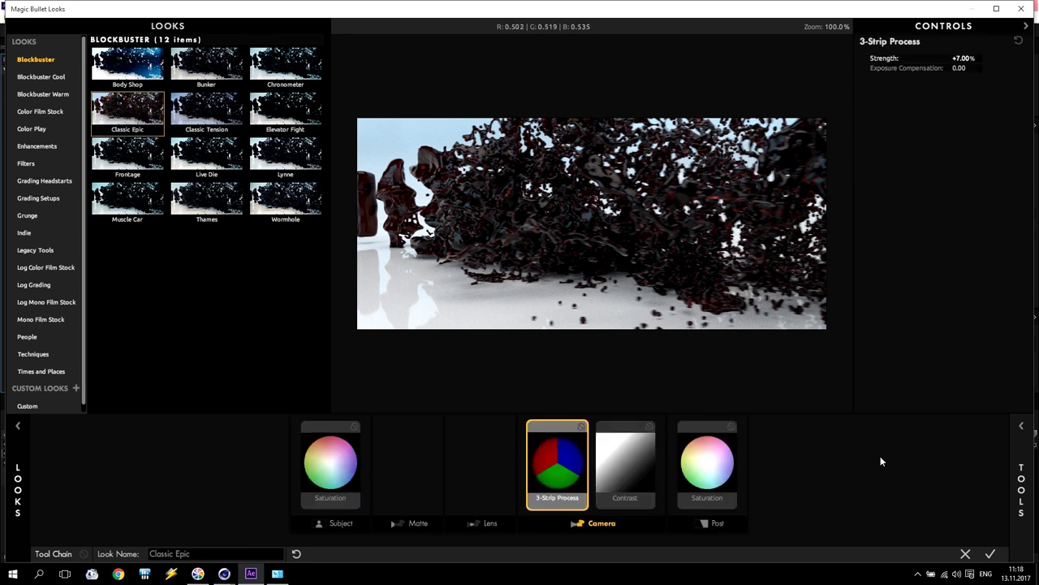
- Add a Lens Vignette to the look's lens stage and reshape its ellipse to about the width and height of the frame
left_click(1022, 428)
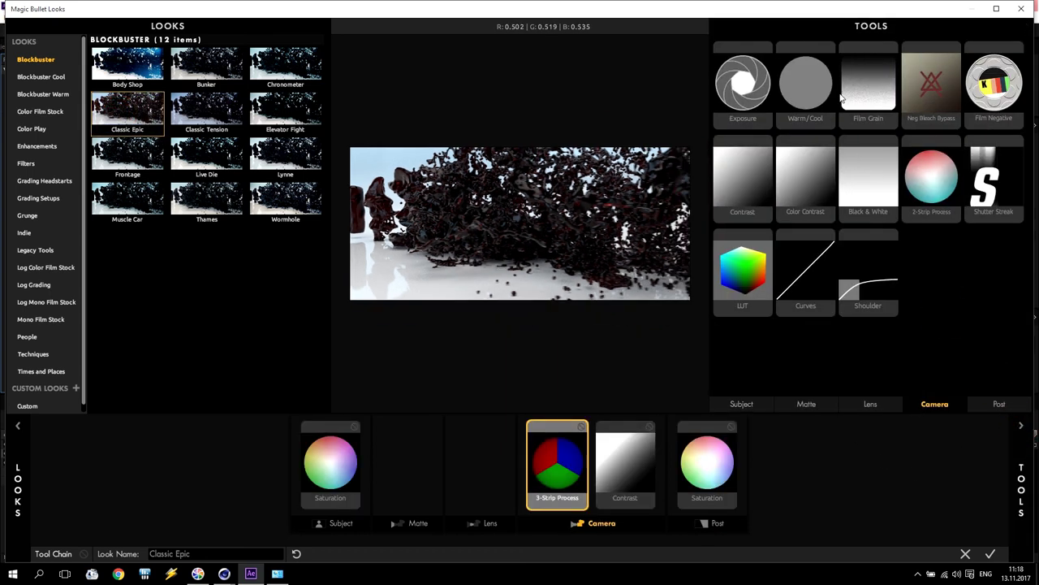
left_click(870, 404)
left_click_drag(797, 122, 503, 471)
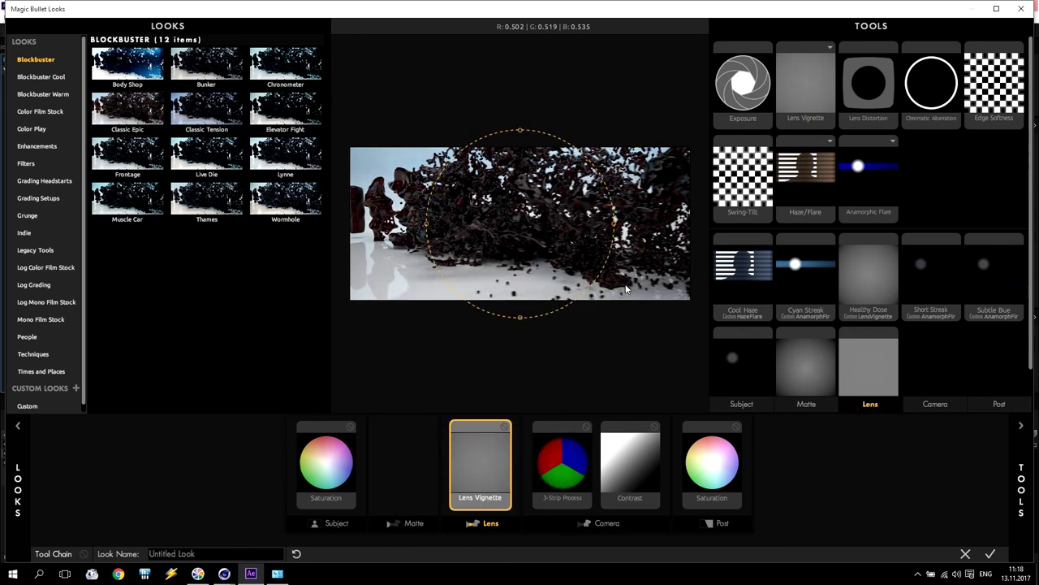
left_click_drag(426, 225, 350, 223)
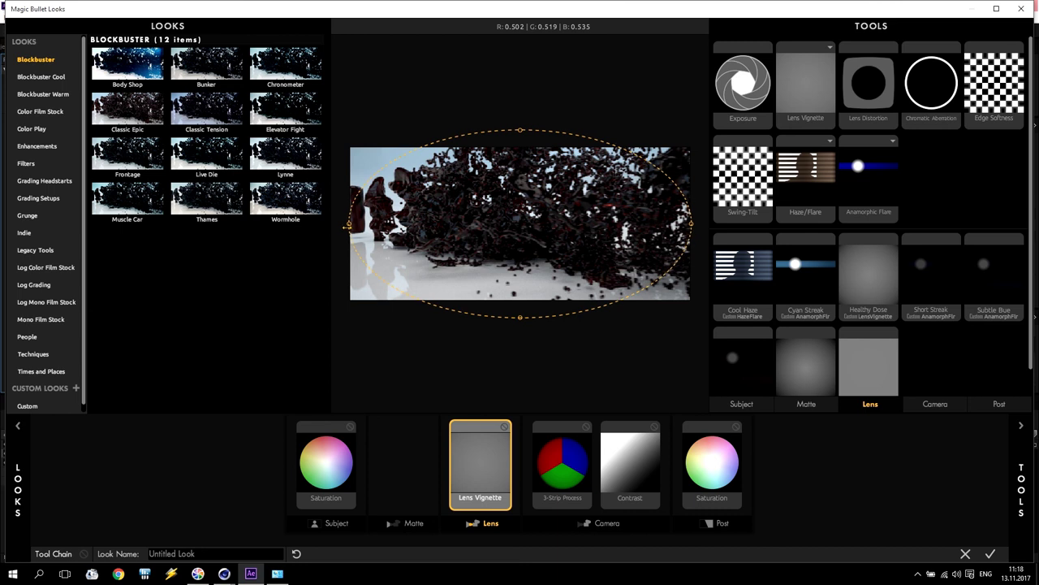
left_click_drag(520, 133, 519, 151)
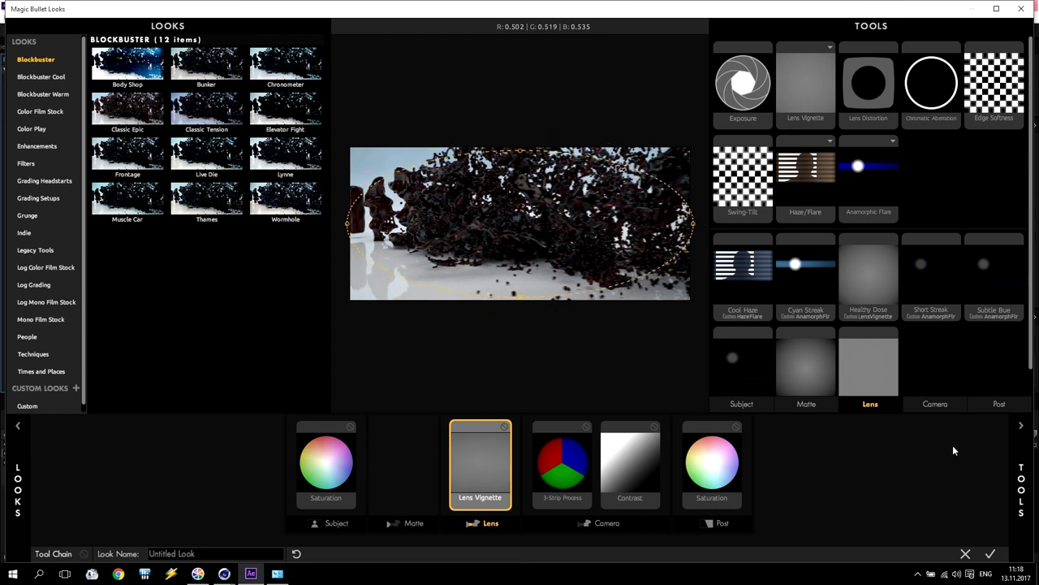
- Set the Lens Vignette Amount to +100% and enlarge its ellipse slightly beyond the frame, to Vignette 58.10% and Aspect 2.282
left_click(1020, 424)
left_click_drag(930, 67, 967, 67)
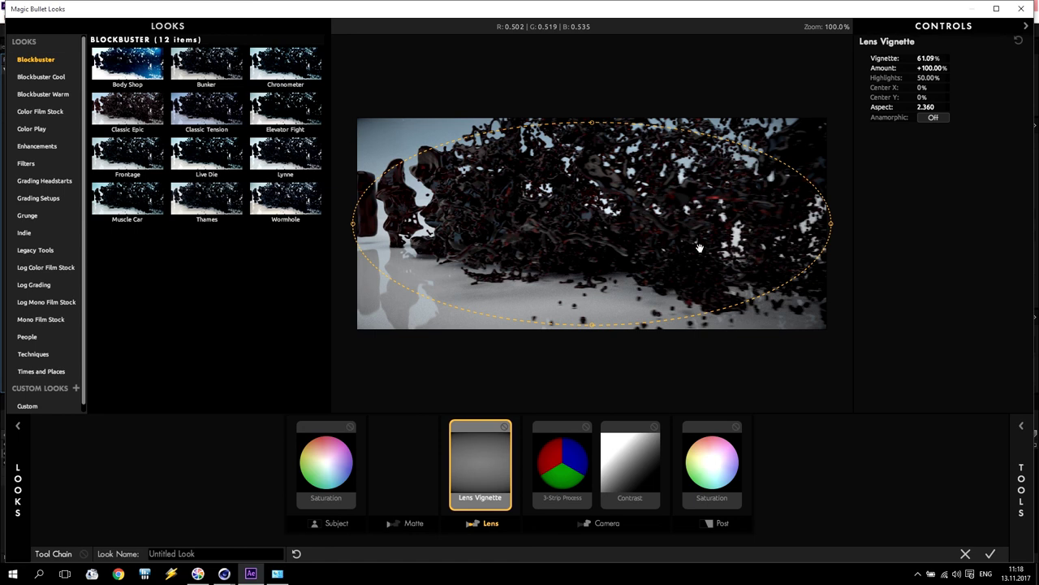
left_click_drag(353, 225, 344, 224)
left_click_drag(591, 121, 592, 115)
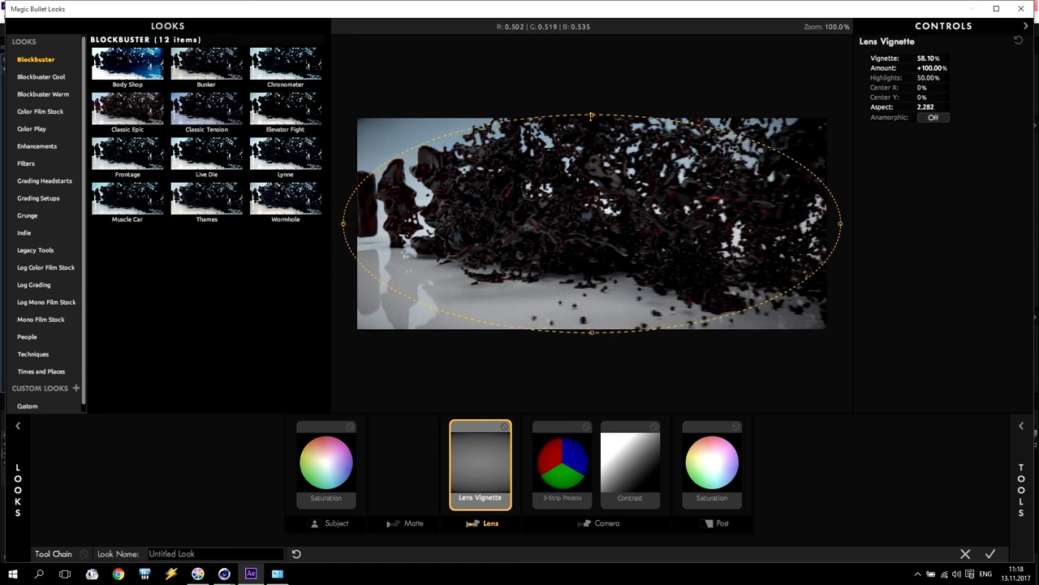
- Apply the edited look and compare the frame with the adjustment layer hidden and shown
left_click(991, 553)
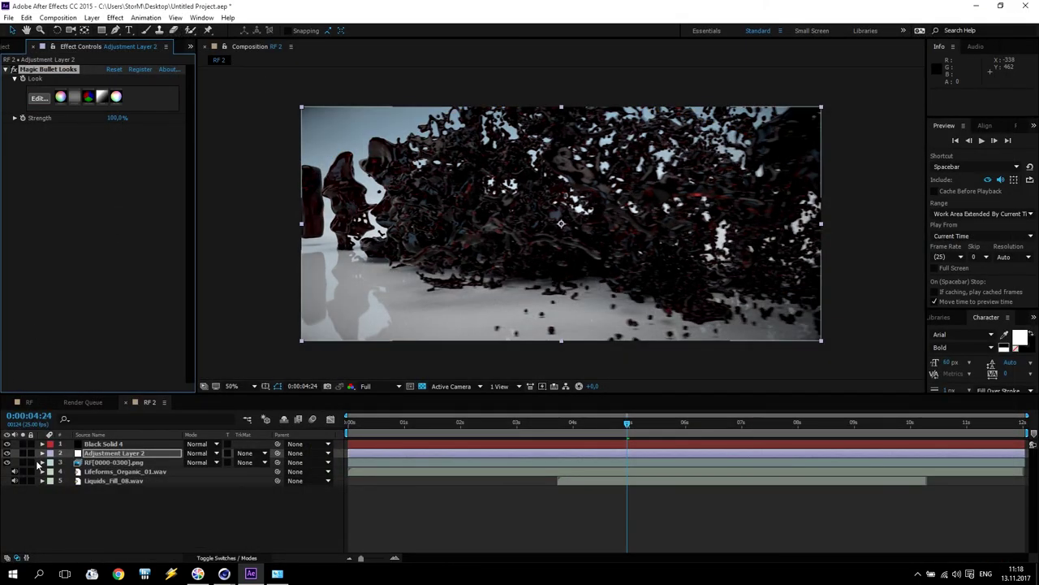
left_click(8, 453)
left_click(7, 453)
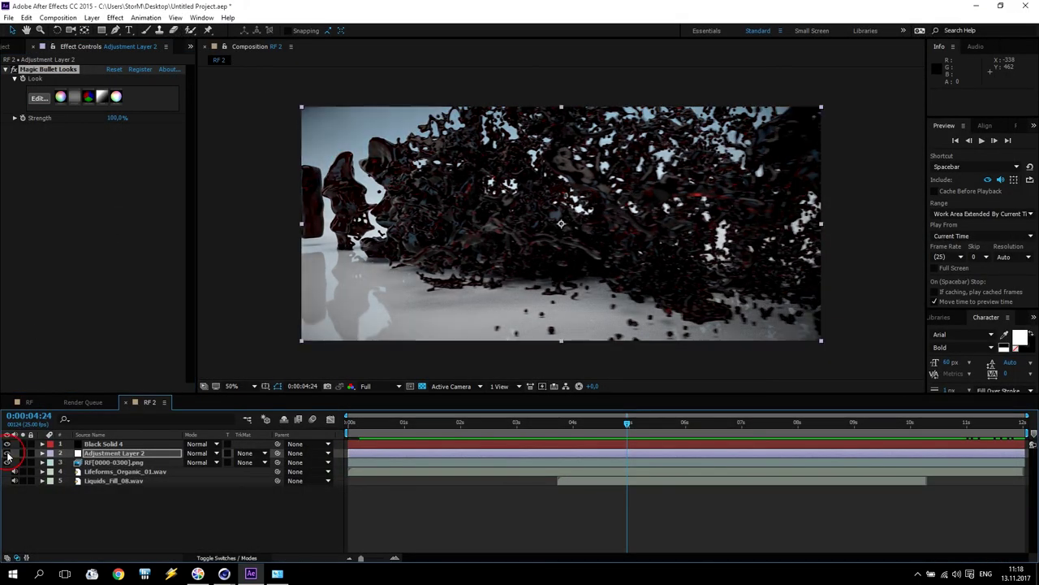
- Check the grade by repeatedly hiding and showing the adjustment layer, and collapse the Magic Bullet Looks settings
left_click(7, 453)
left_click(7, 453)
left_click(7, 453)
left_click(7, 453)
left_click(8, 453)
left_click(8, 453)
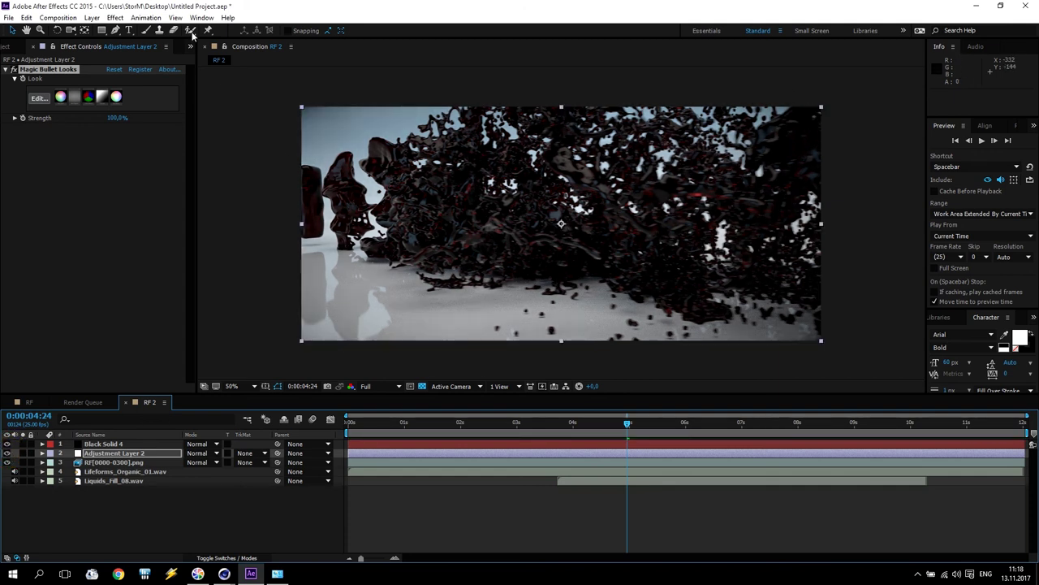
left_click(5, 70)
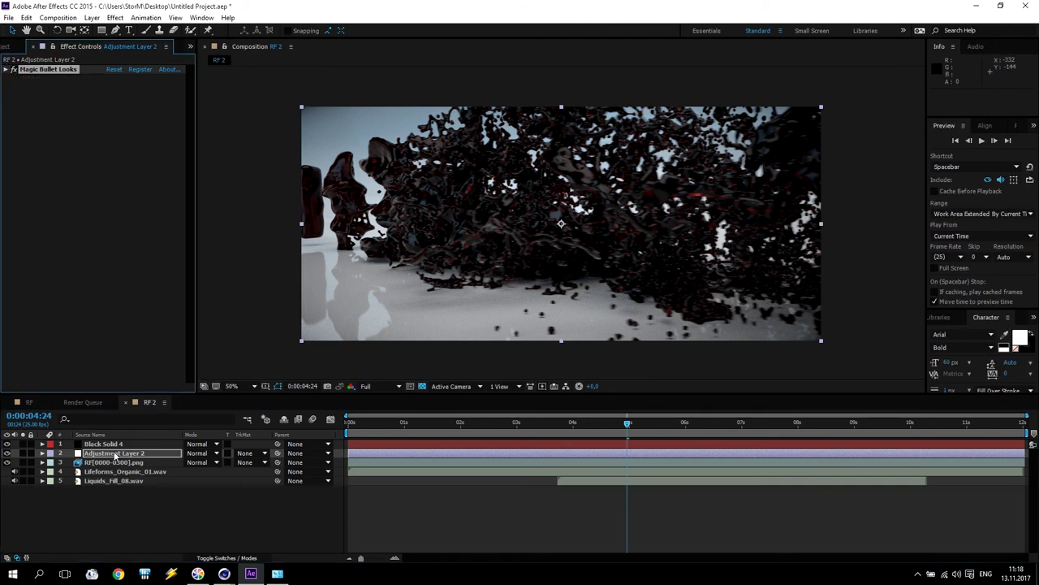
- Create a 1920-pixel-wide black solid and place it directly below the adjustment layer in RF 2
left_click(145, 17)
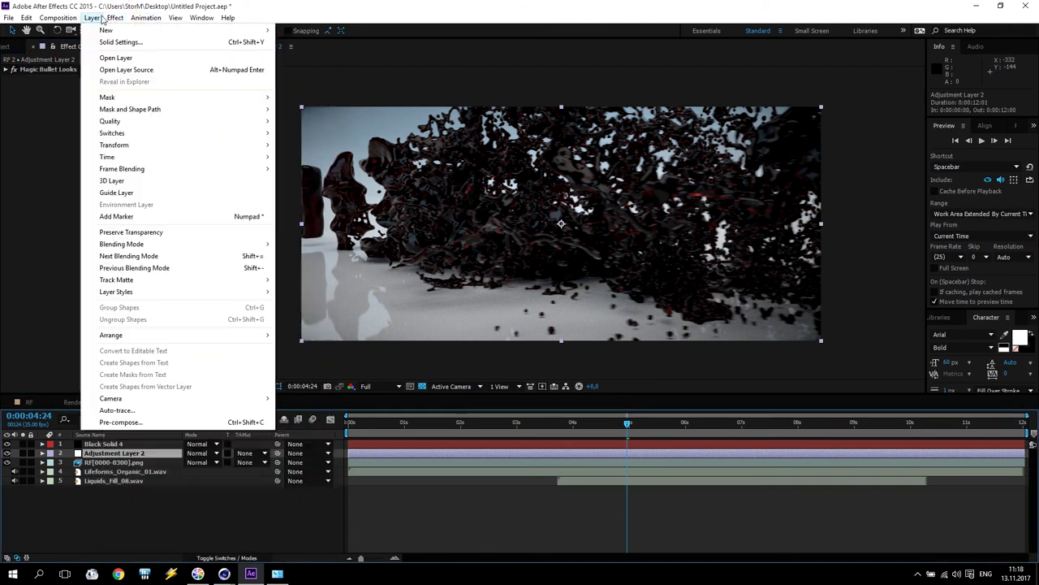
mouse_move(105, 31)
left_click(336, 41)
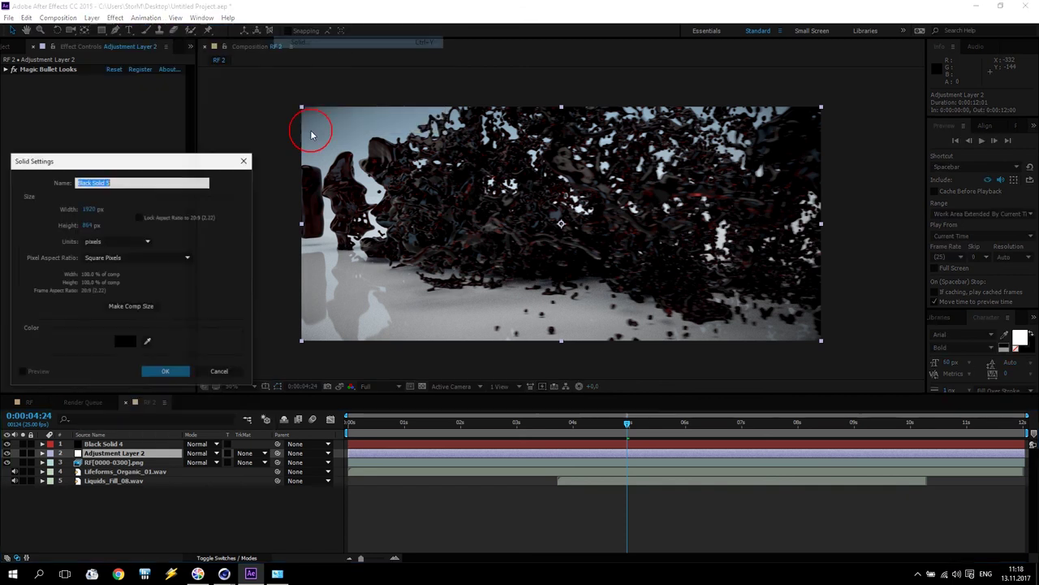
left_click(165, 371)
left_click_drag(104, 452, 100, 468)
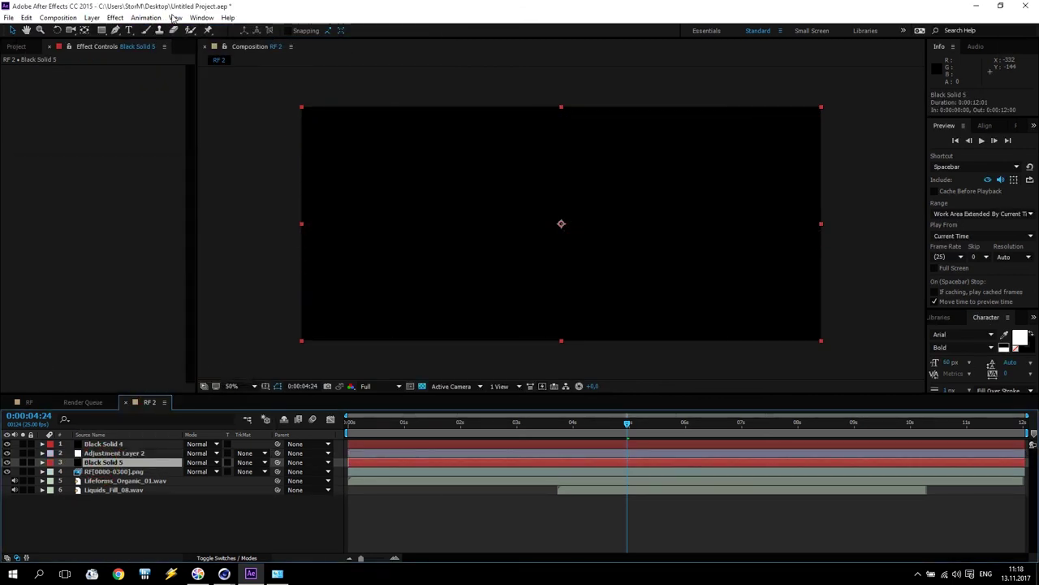
- Apply the Video Copilot Optical Flares effect to the new black solid and set its blending mode to Screen
left_click(148, 18)
mouse_move(116, 17)
mouse_move(286, 134)
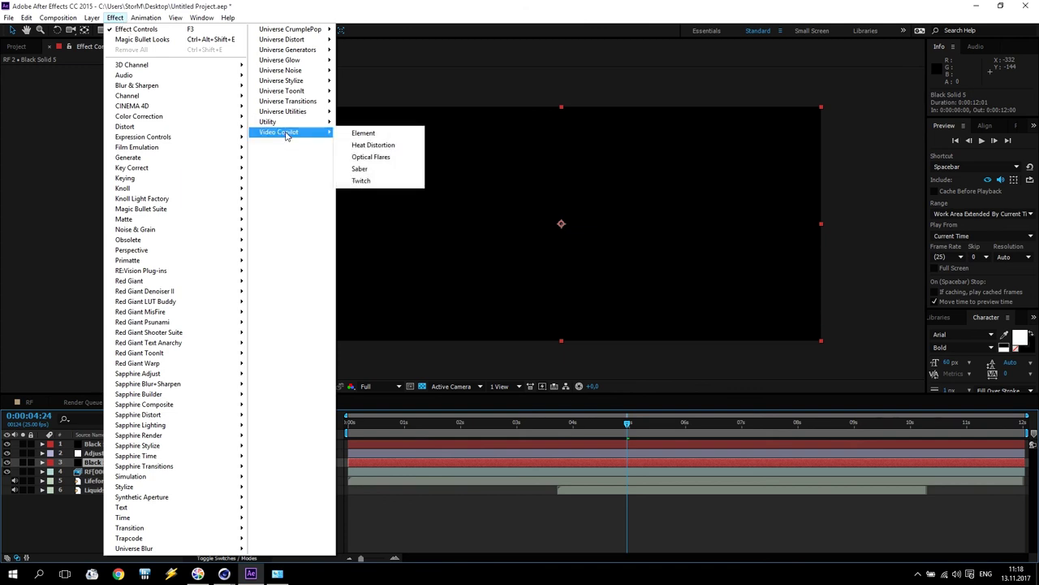
left_click(388, 156)
left_click(201, 462)
left_click(276, 229)
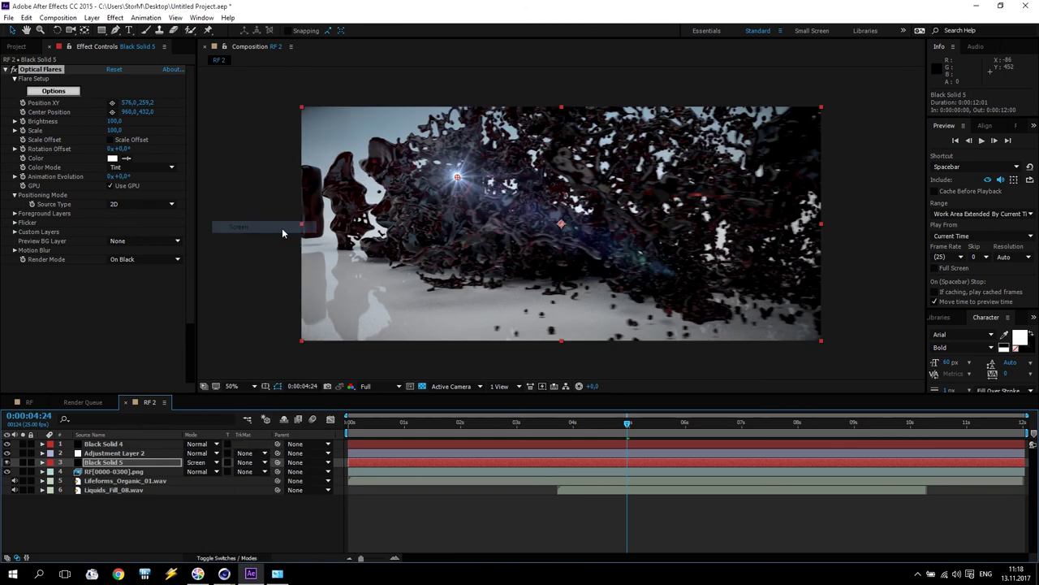
- Load the Cool Flare preset from the Motion Graphics lens flares and apply it
left_click(53, 91)
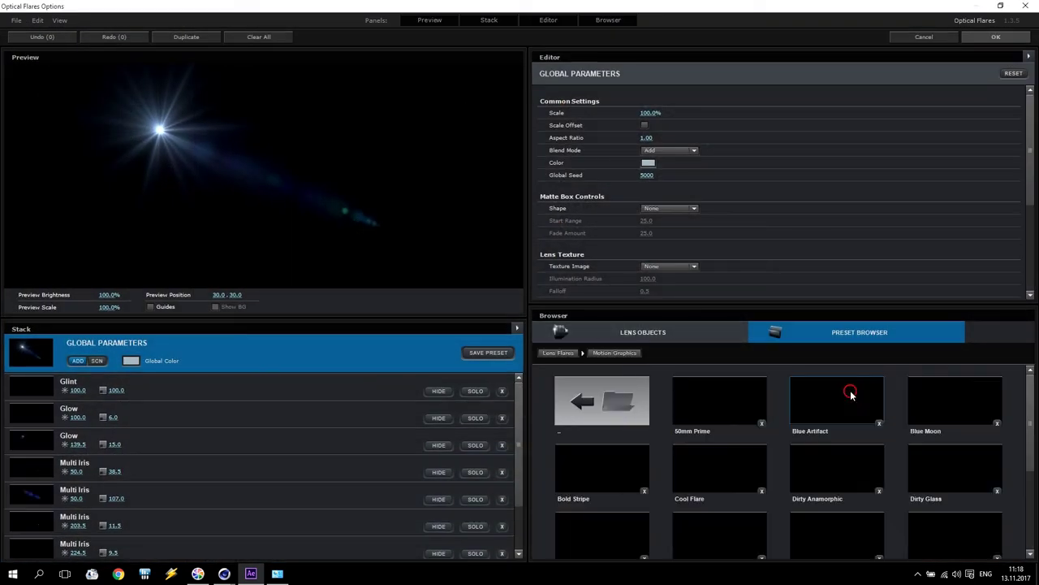
left_click(720, 467)
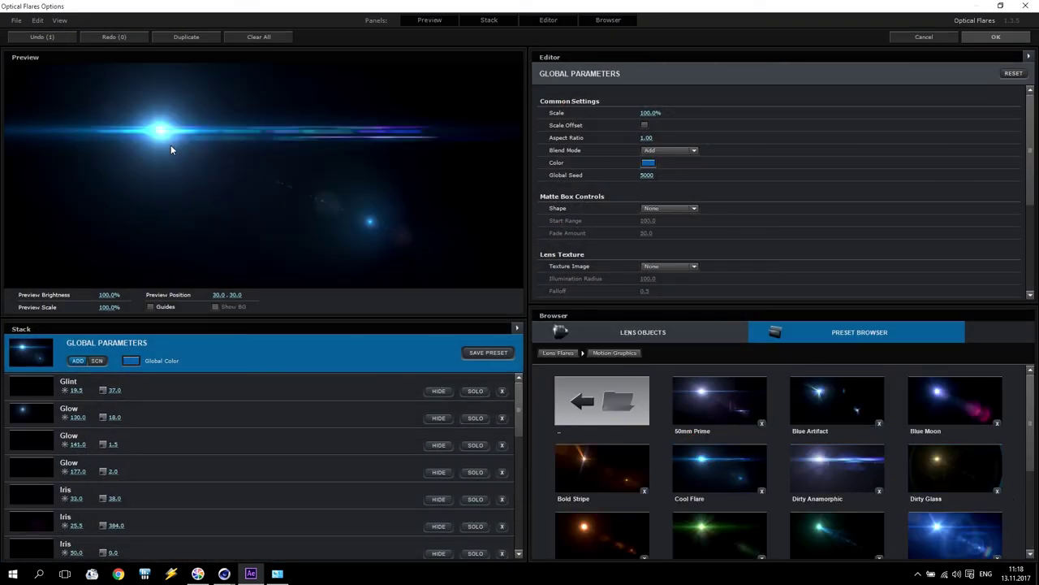
left_click(991, 37)
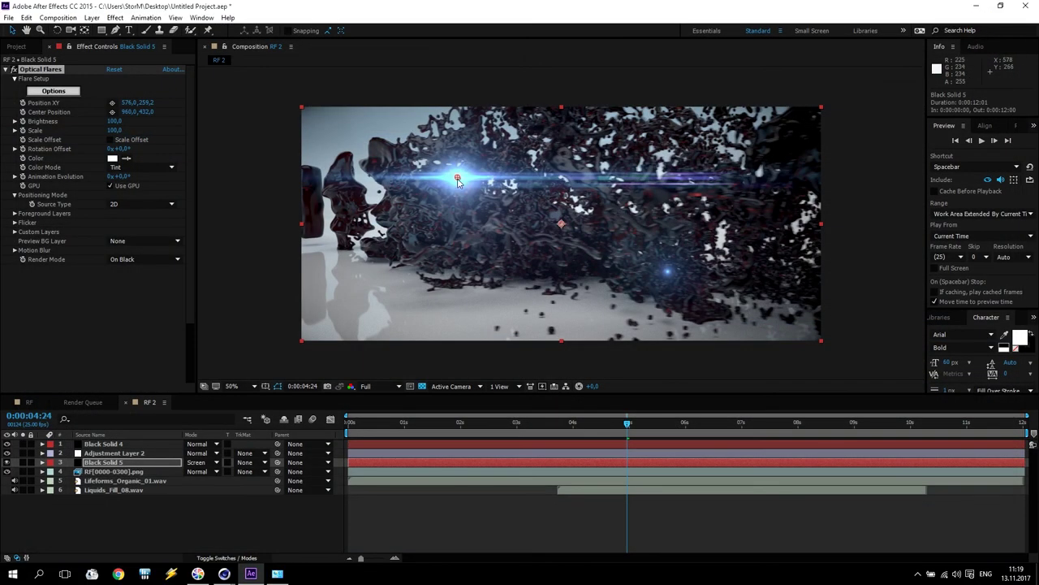
- At 0:00:10:00, place the flare just beyond the frame's right edge at about 1944, 381, keyframe Position XY and reveal the effect's timeline properties
left_click_drag(627, 428, 911, 453)
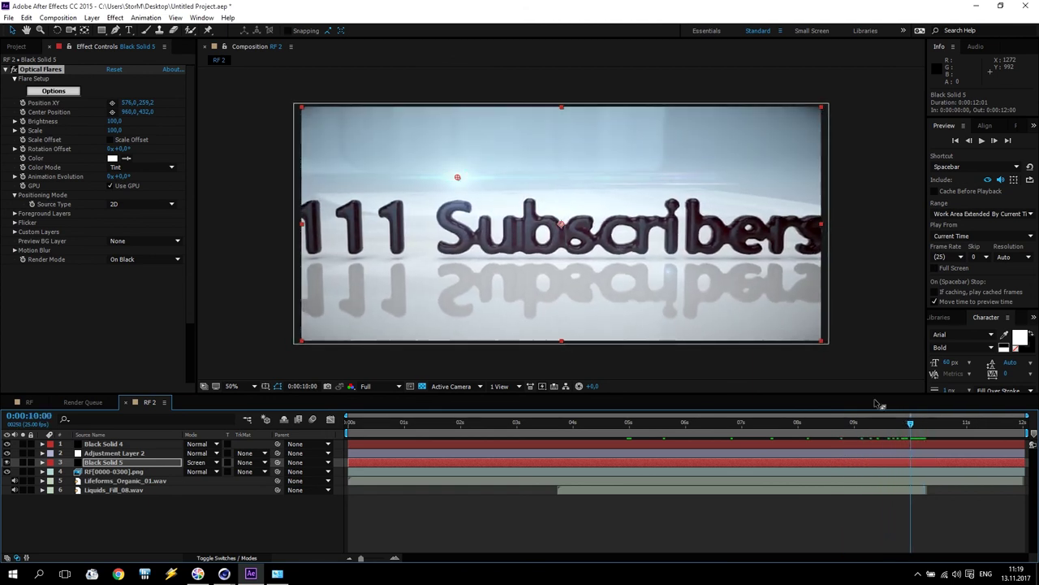
left_click_drag(458, 177, 832, 212)
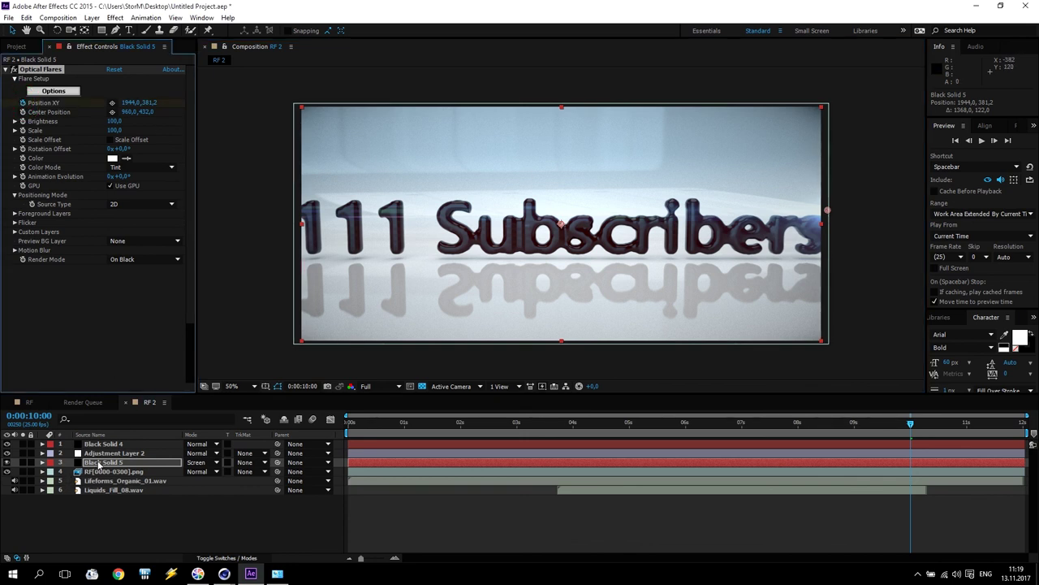
left_click(97, 464)
key("e")
left_click(59, 472)
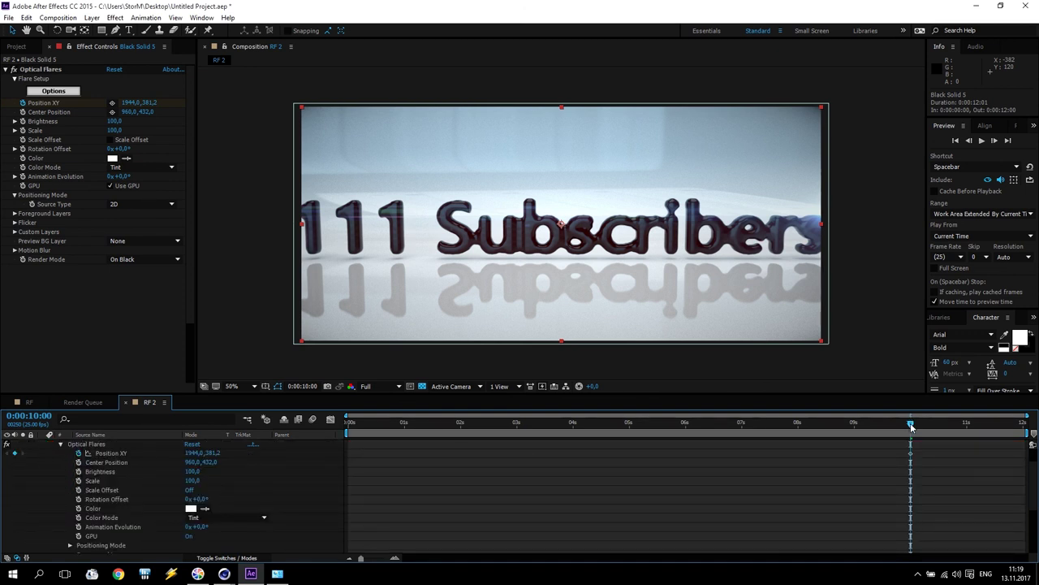
- At 0:00:12:00, add a Position XY keyframe with the flare slightly higher, at about 1942, 360
left_click_drag(911, 424, 1028, 435)
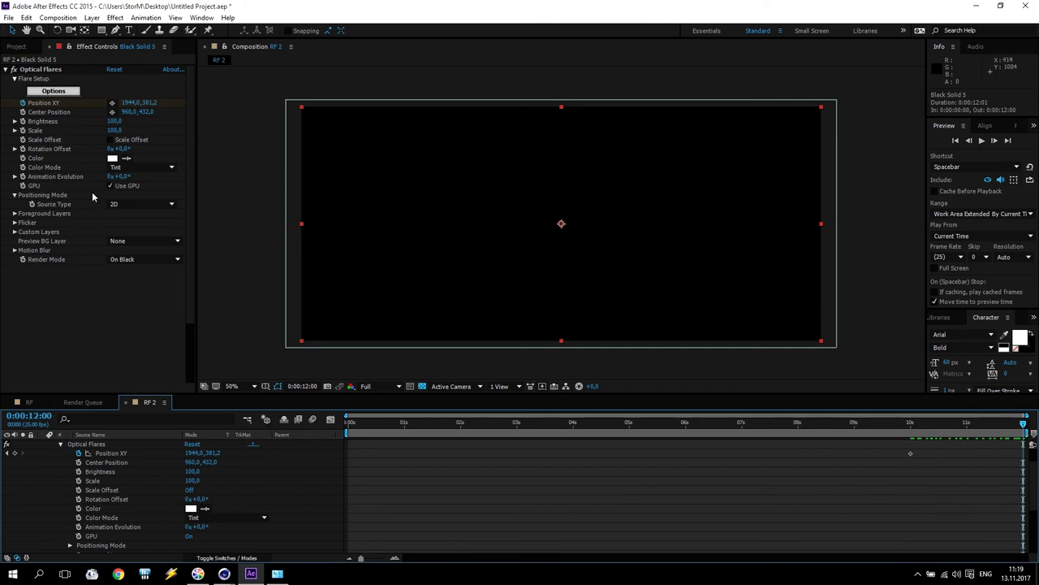
left_click(111, 103)
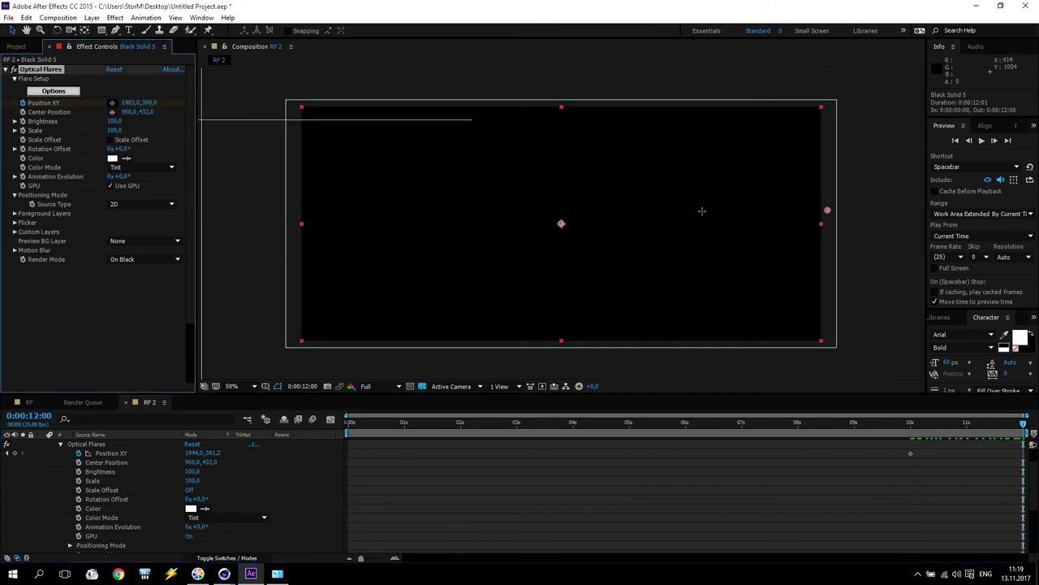
left_click(826, 207)
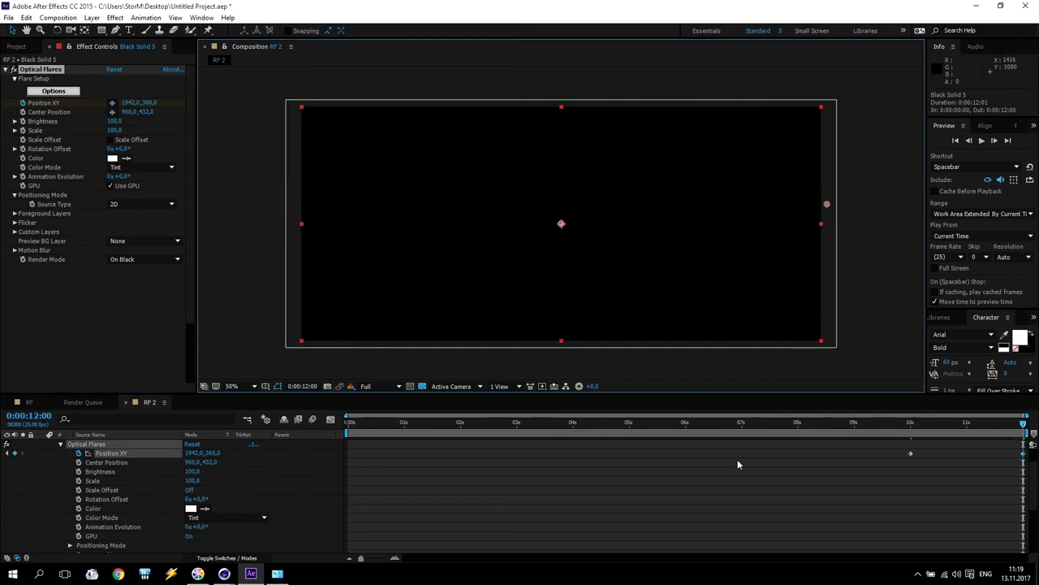
- At 0:00:10:00, set the flare's Brightness to 0 and start its keyframe animation
left_click_drag(1025, 423, 911, 443)
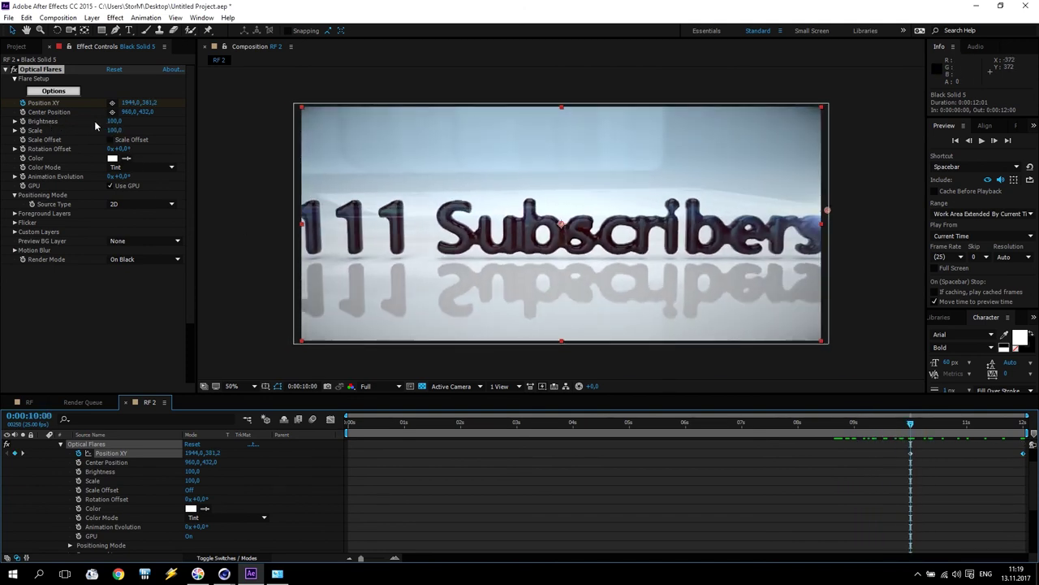
key("Return")
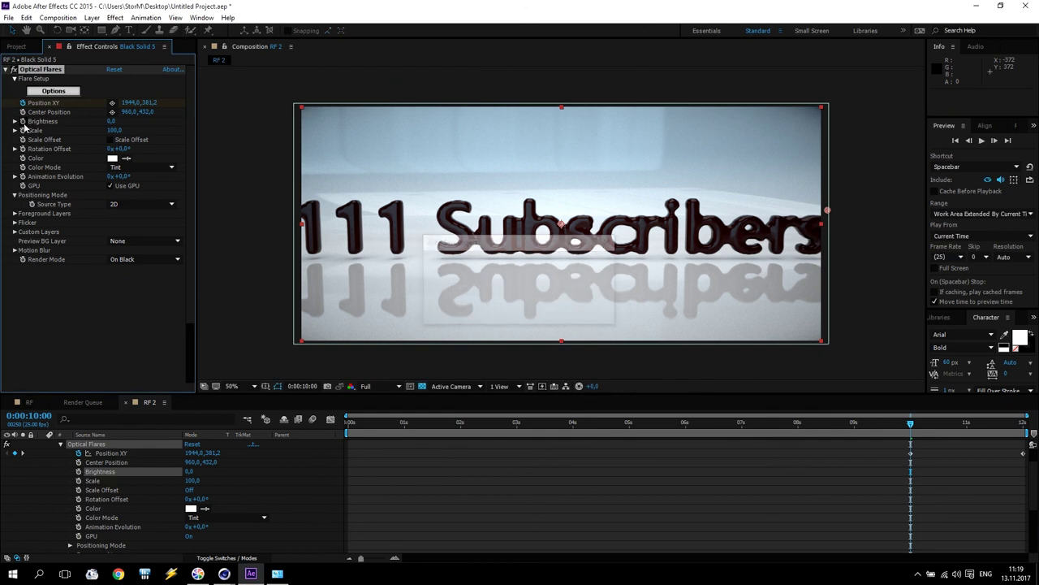
left_click(22, 121)
- At 0:00:10:09, add a flare Brightness keyframe with the value 150
left_click_drag(910, 424, 930, 429)
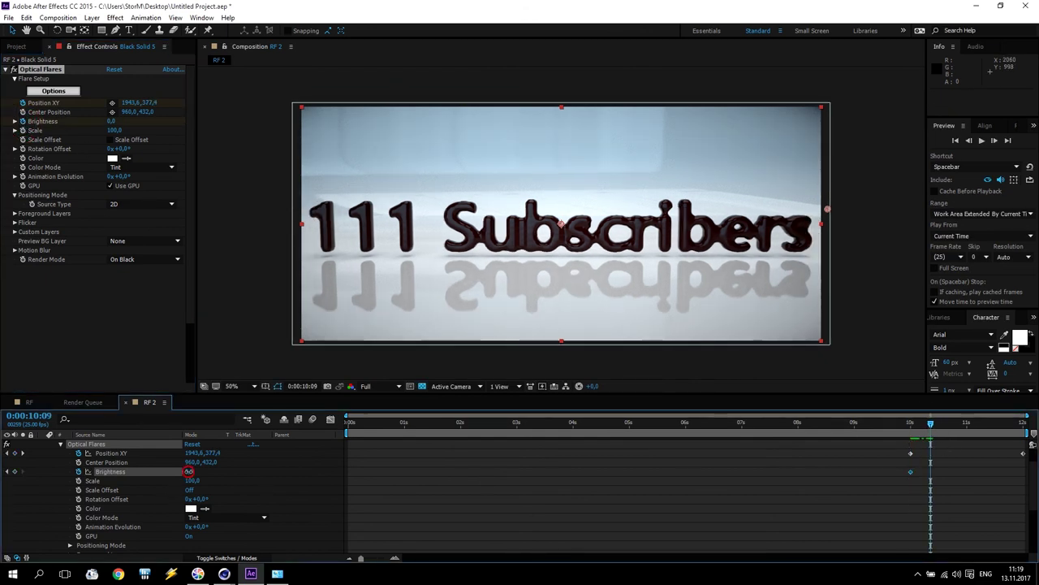
left_click_drag(189, 471, 194, 470)
left_click(193, 471)
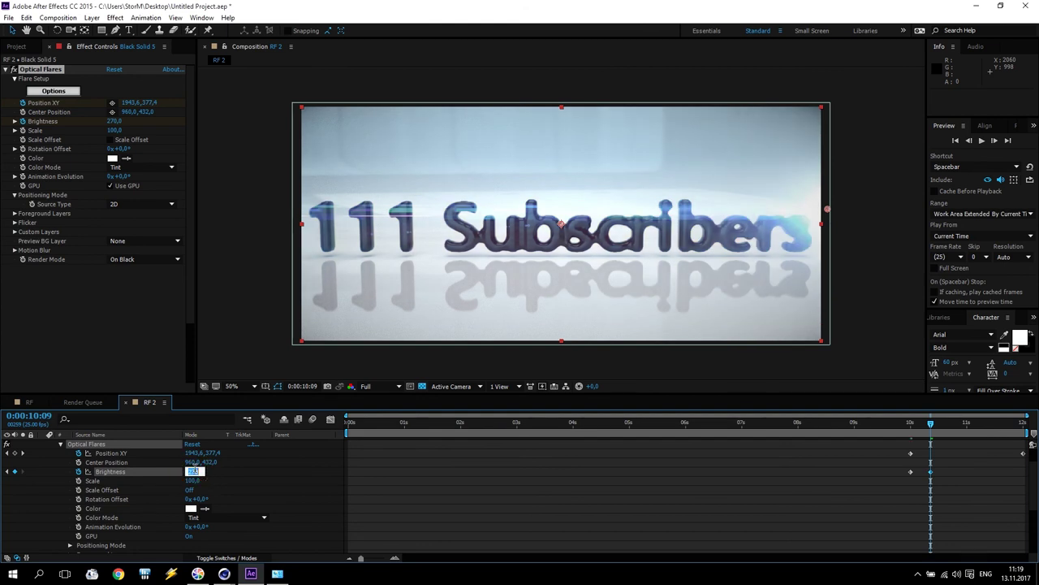
key("Return")
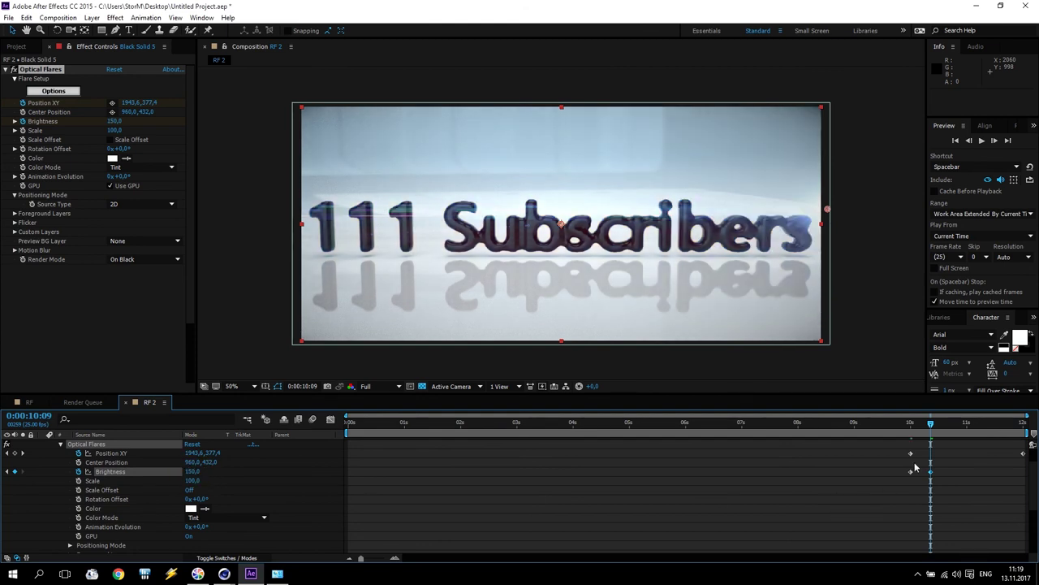
- At 0:00:10:19, add a flare Brightness keyframe with the value 100
left_click_drag(932, 427, 954, 424)
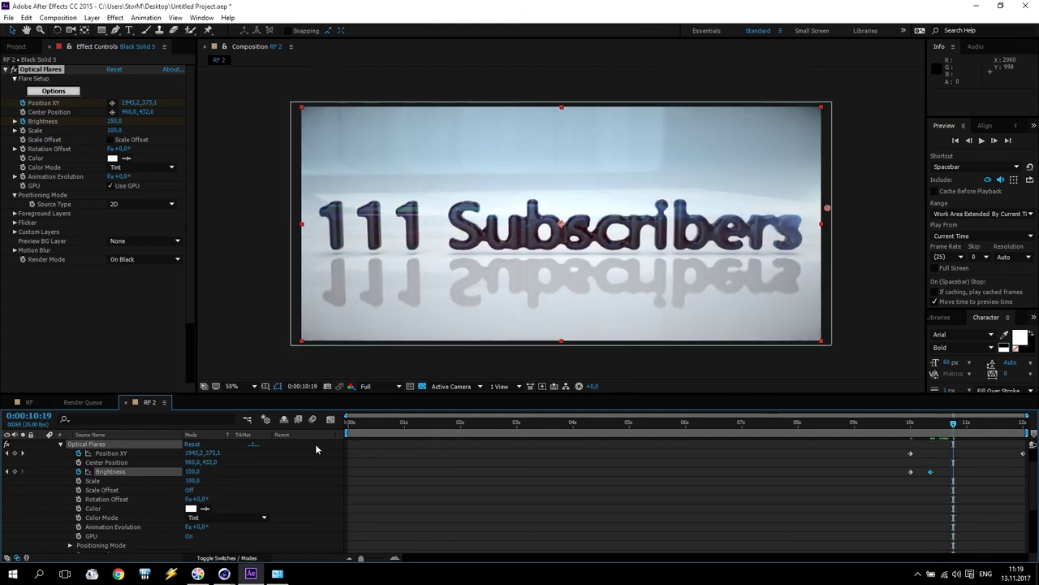
left_click(194, 471)
key("Return")
- Add a final Brightness keyframe at 0:00:12:00 and shift the third Brightness keyframe to 0:00:11:05
left_click_drag(955, 426, 1025, 432)
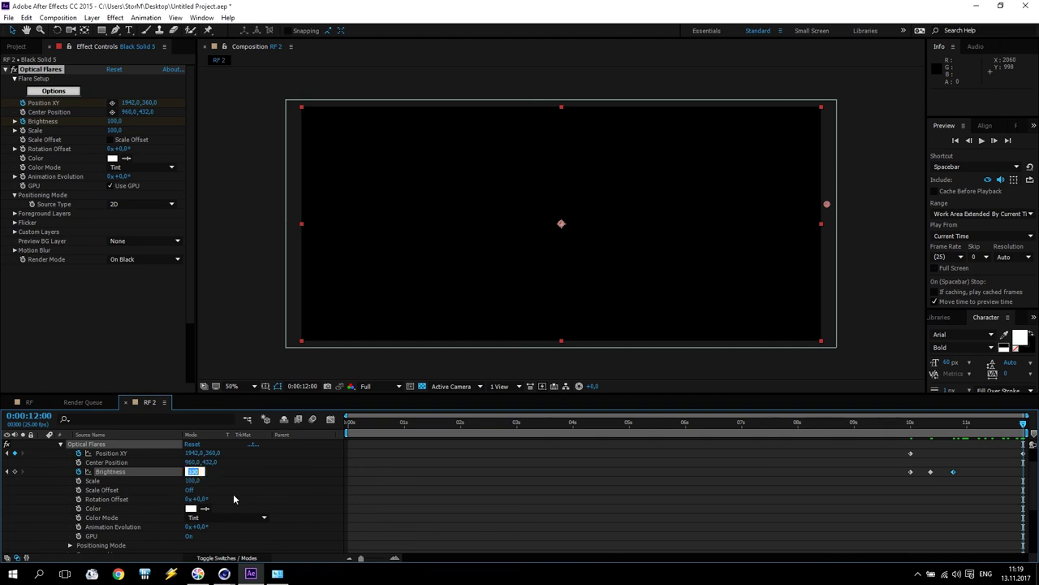
left_click_drag(1023, 423, 832, 424)
left_click_drag(954, 472, 974, 472)
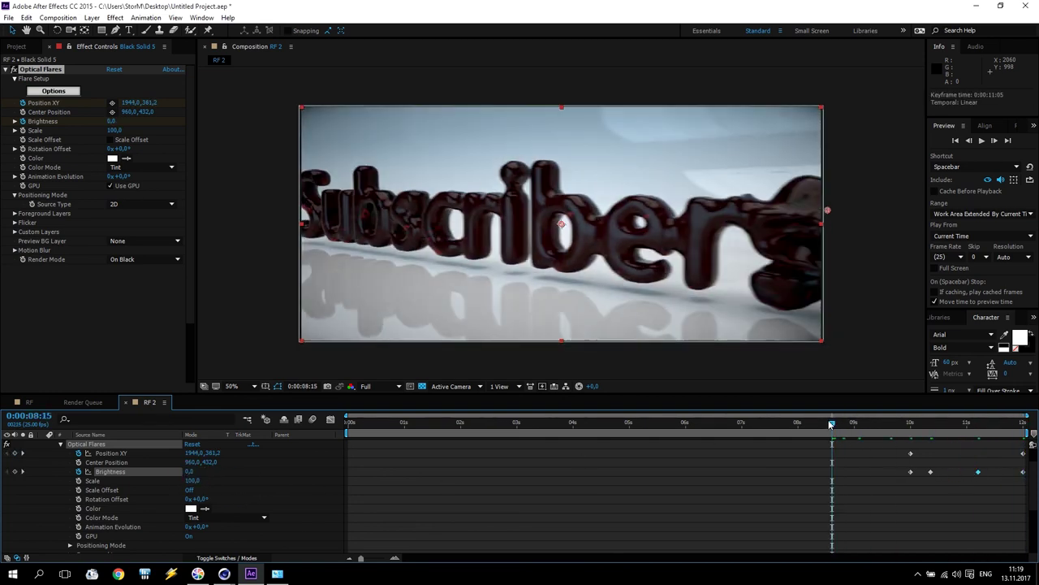
- Preview the flare animation from 0:00:08:15, and collapse the flare layer's timeline properties
left_click(981, 142)
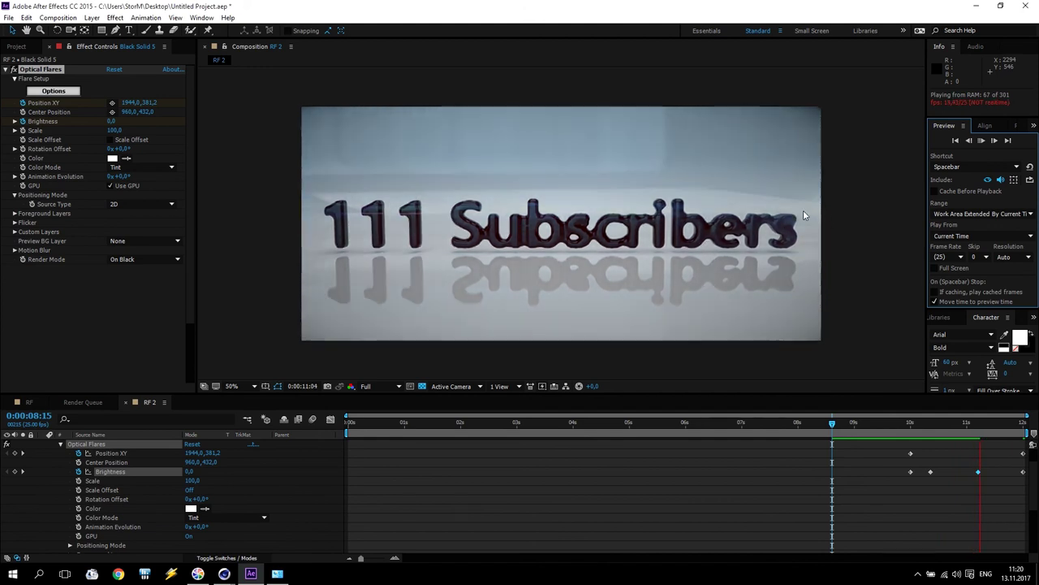
left_click(981, 141)
left_click_drag(997, 425, 883, 424)
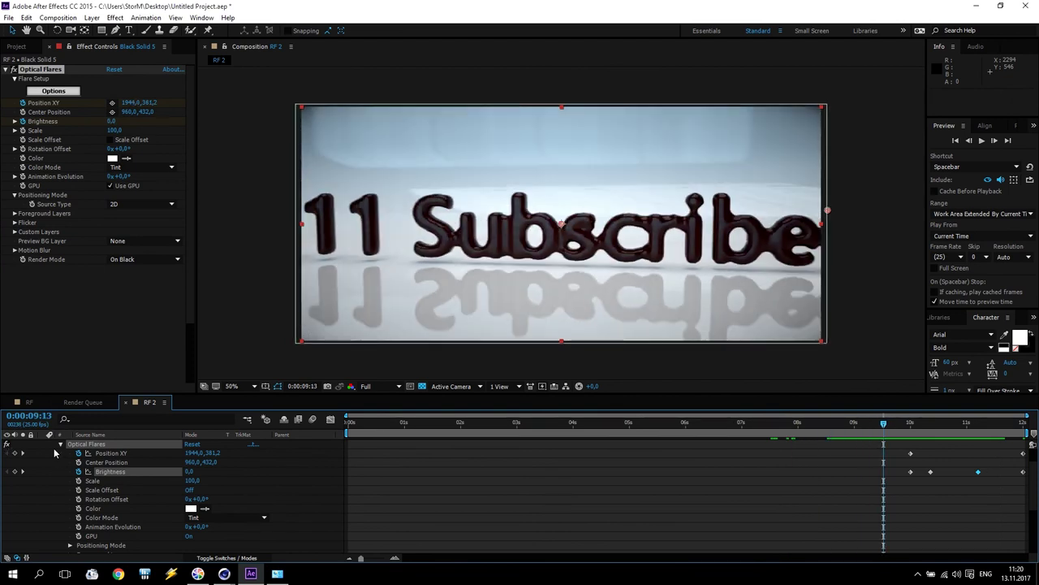
left_click(60, 444)
left_click(41, 462)
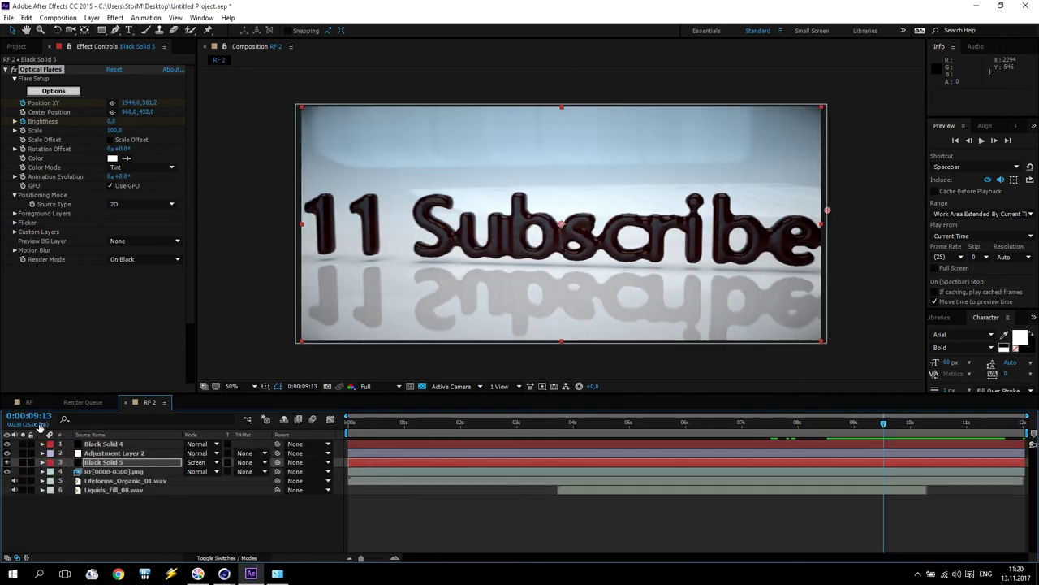
- View the RF composition briefly, return to RF 2 and scrub back to 0:00:06:03 to examine the fluid breakup
left_click(29, 402)
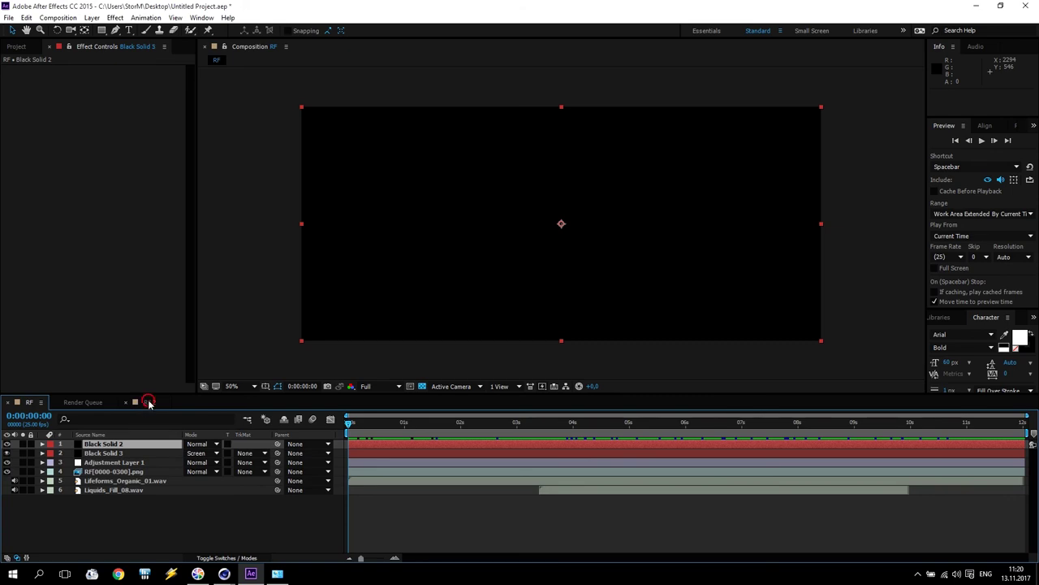
left_click(149, 402)
left_click_drag(781, 426, 693, 464)
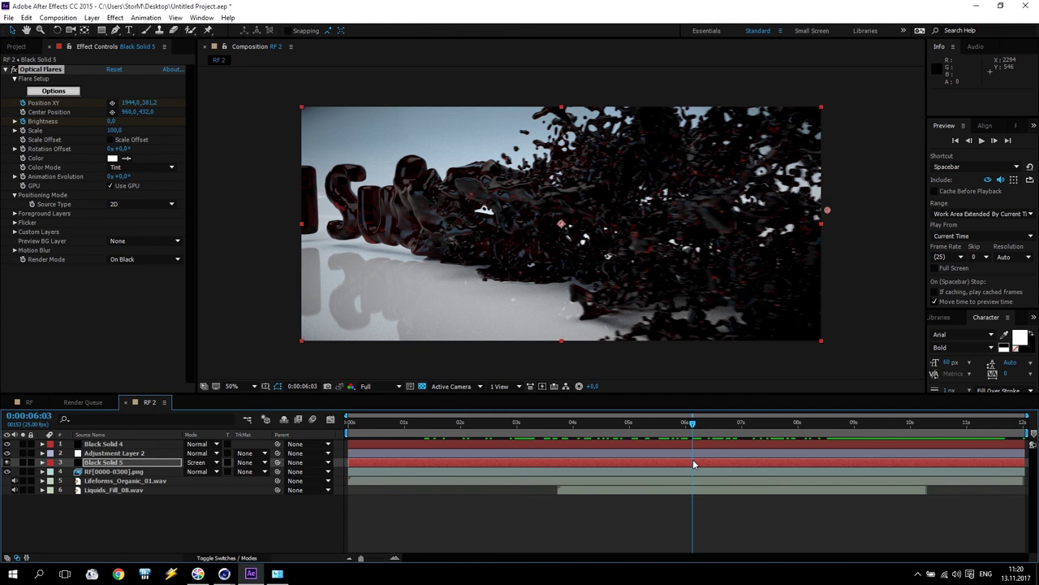